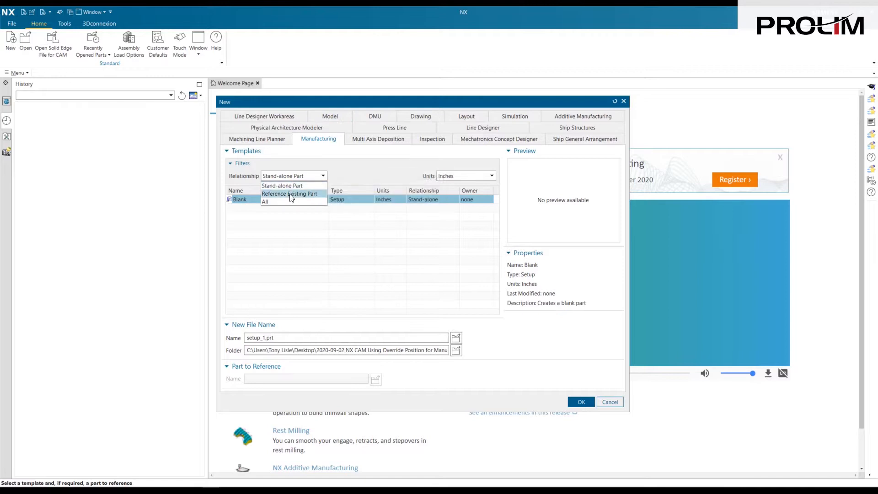
Step: Create a General Setup manufacturing file in inches that references the existing part 4_Cavity
click(289, 194)
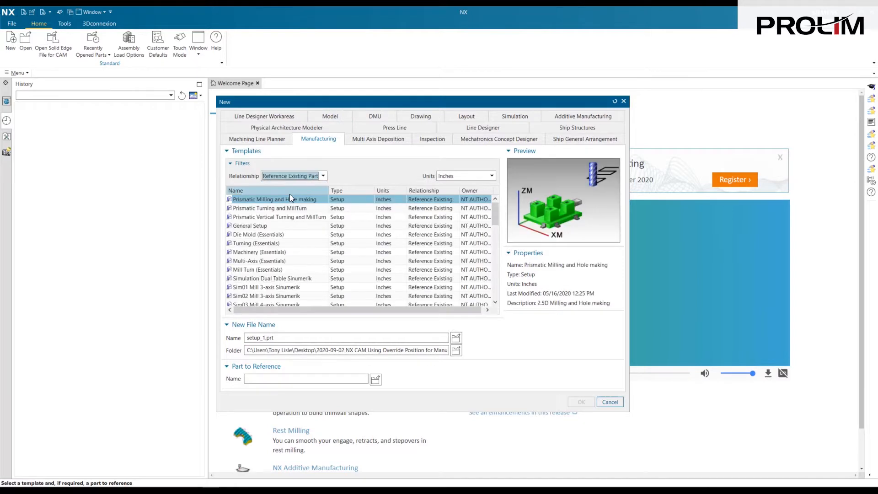
click(259, 227)
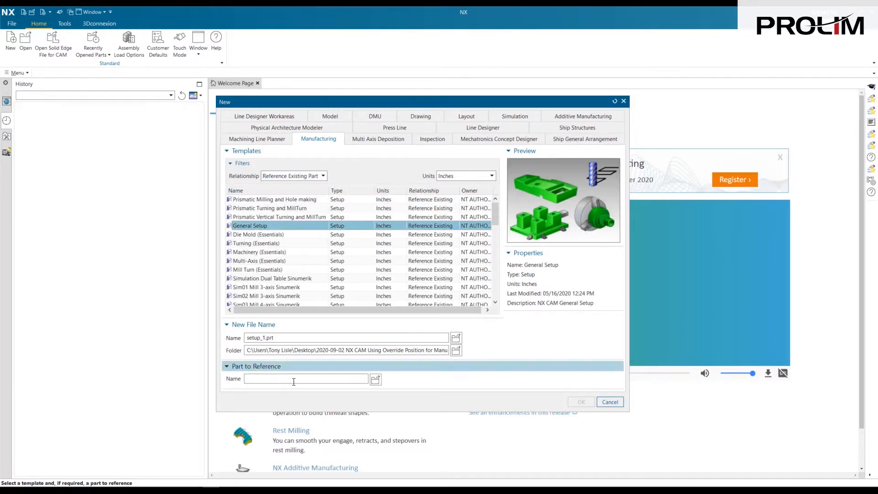
click(375, 380)
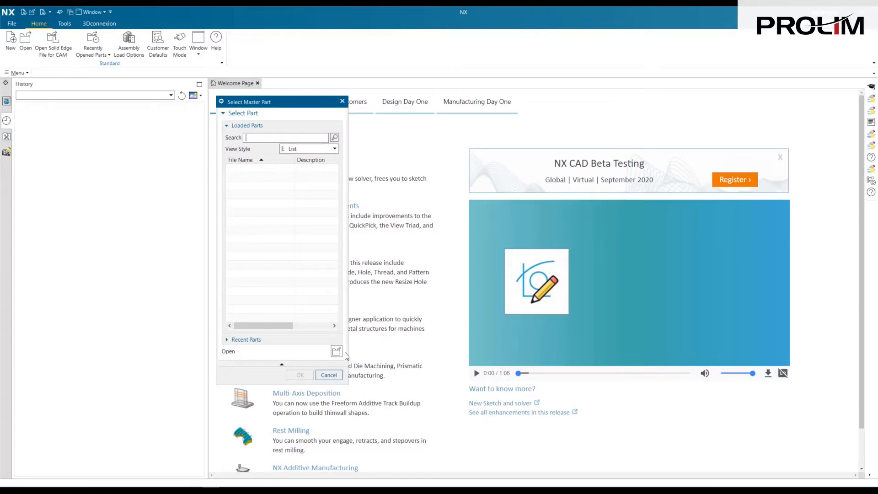
click(336, 351)
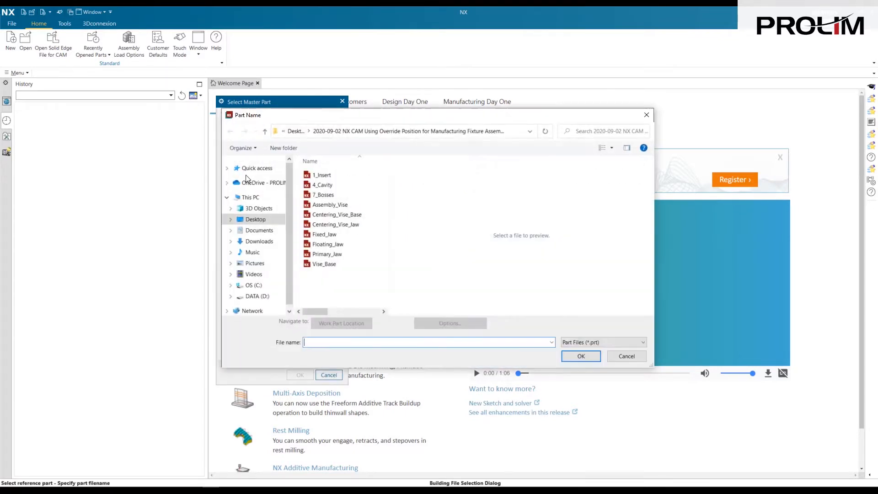
click(327, 185)
click(322, 176)
click(322, 185)
click(322, 196)
click(325, 187)
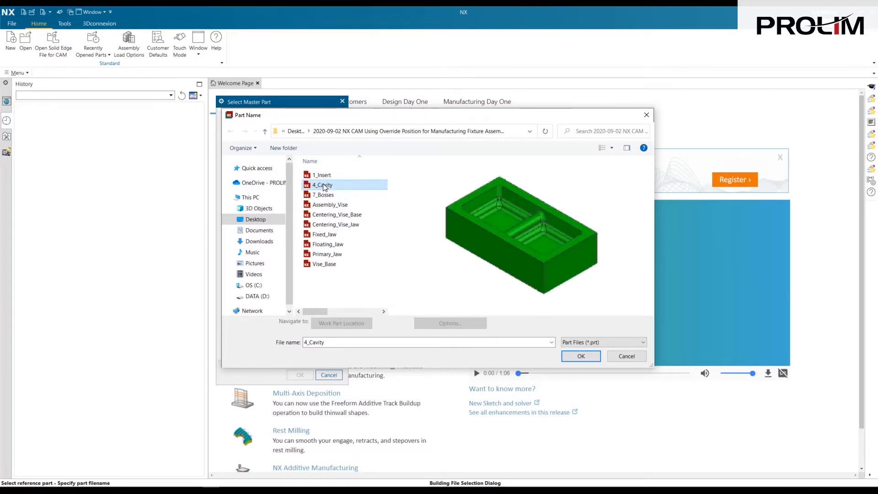
click(584, 356)
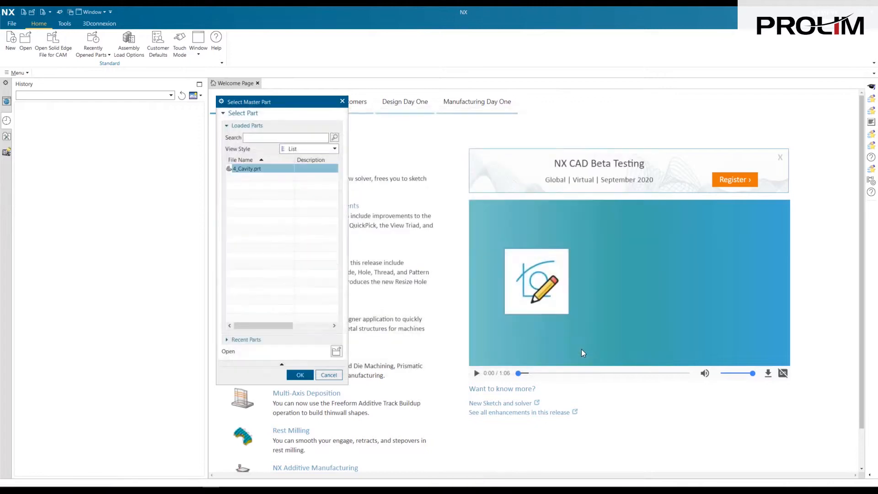
click(306, 375)
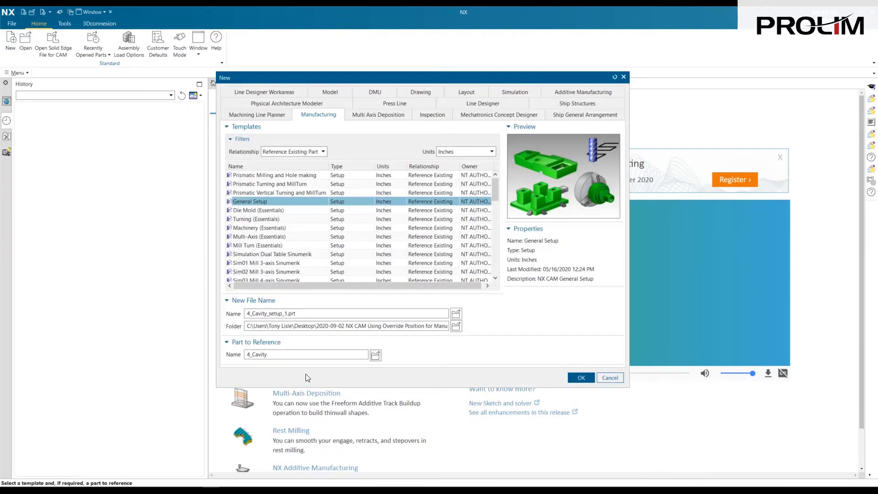
click(582, 377)
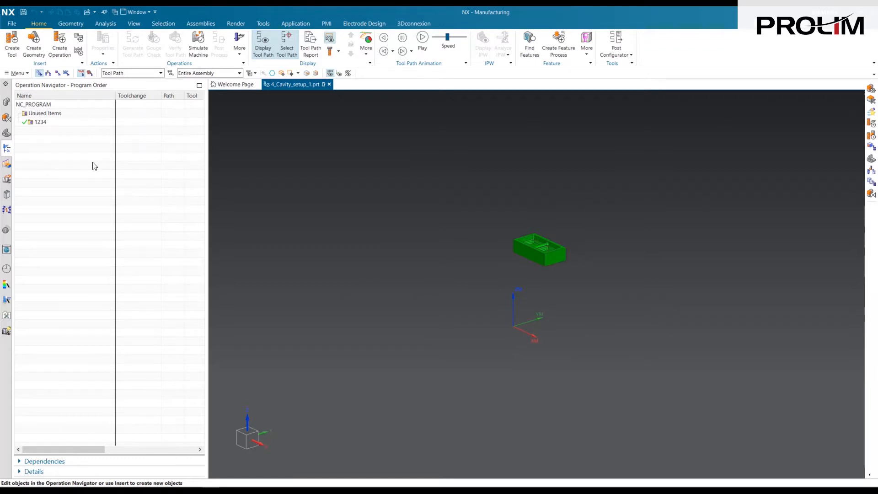
Step: Add the Assembly_Vise file to the setup as a component, using the Absolute anchor and Snap location
click(201, 23)
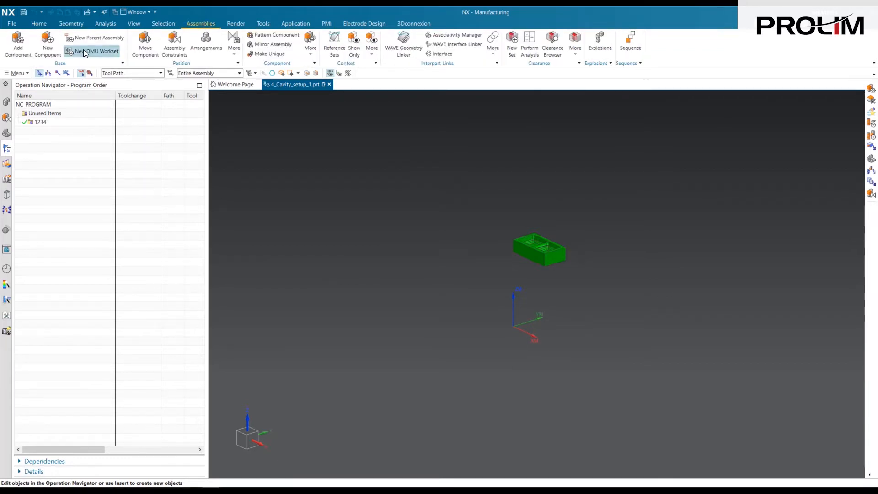
click(18, 51)
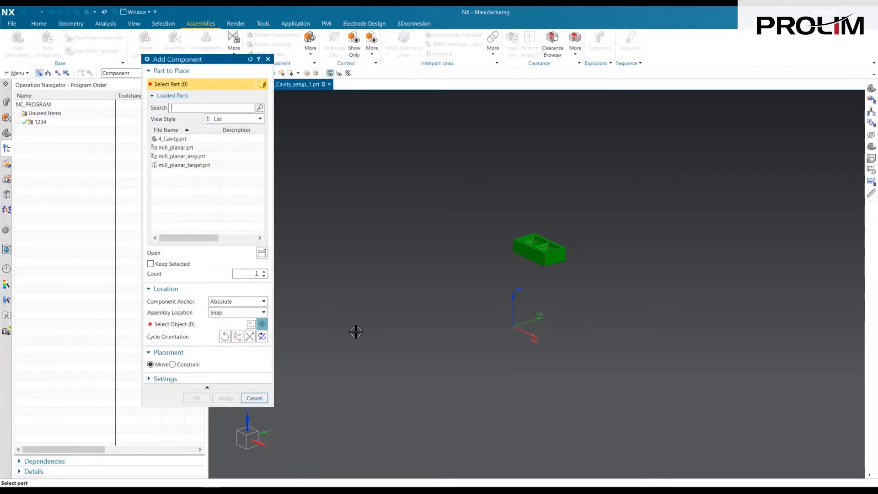
click(264, 255)
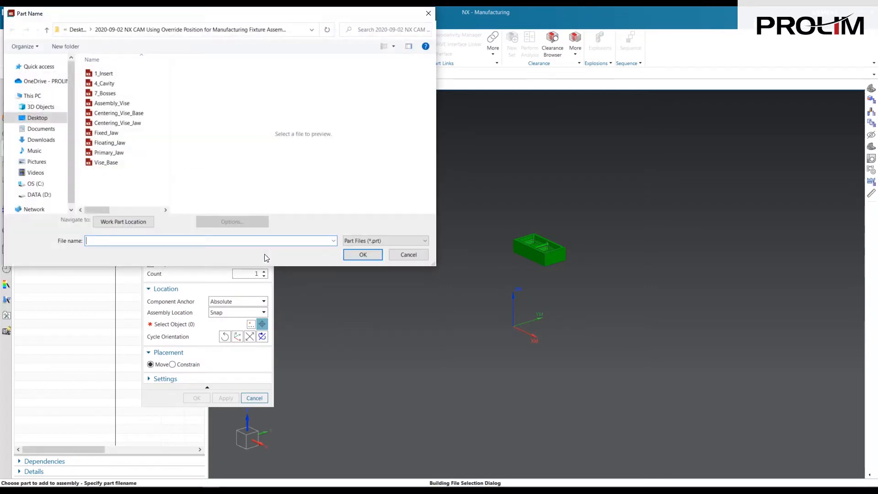
click(112, 103)
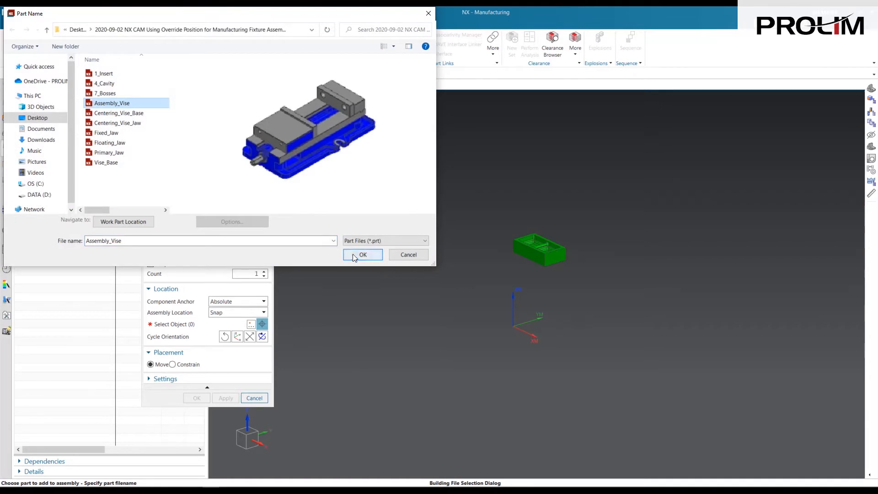
click(361, 255)
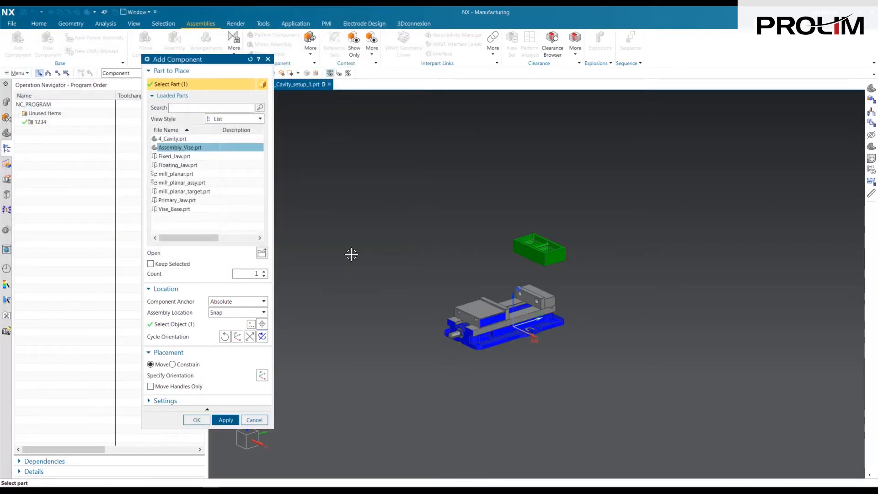
click(206, 421)
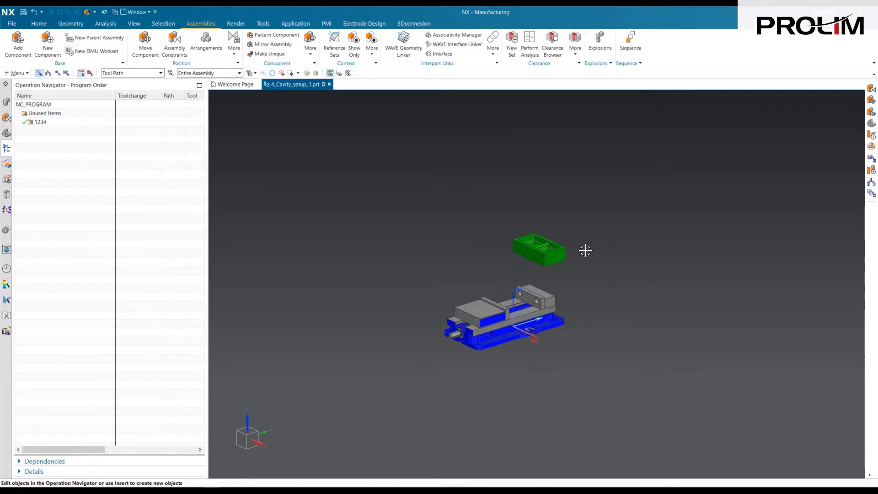
Step: Apply a Fix assembly constraint to the vise at its current position
click(174, 43)
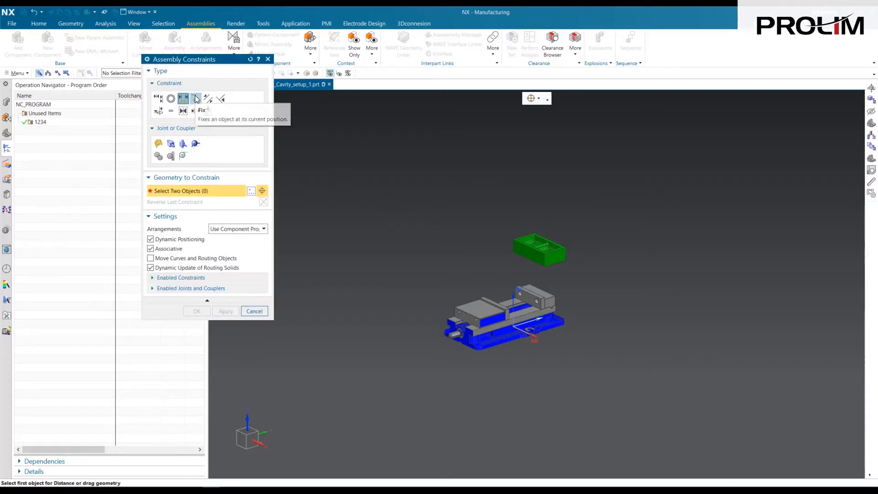
click(196, 99)
click(476, 328)
scroll(476, 328, up, 5)
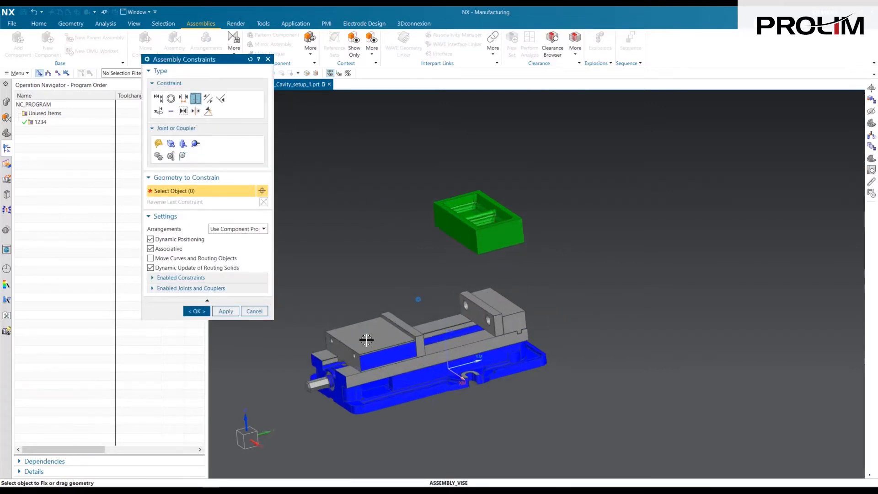
click(225, 311)
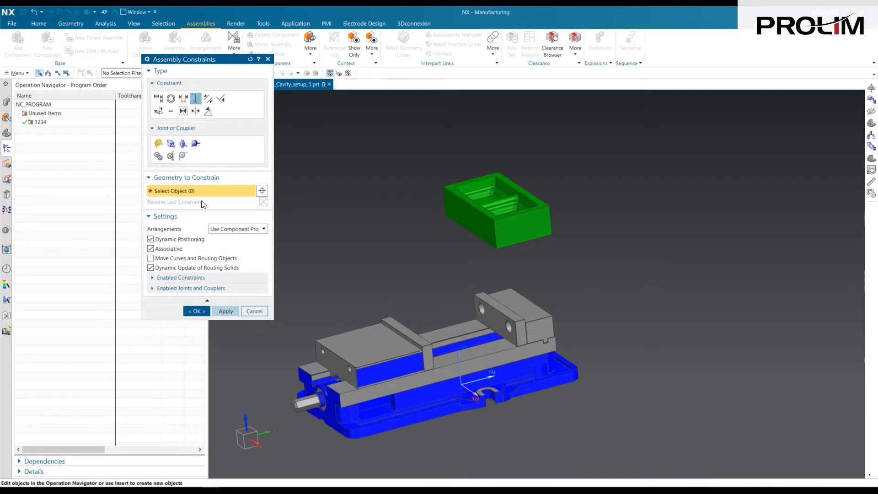
Step: Add Touch/Align constraints that align the cavity part's end face with the fixed jaw's end and its rear side with the jaw's clamping face
click(159, 102)
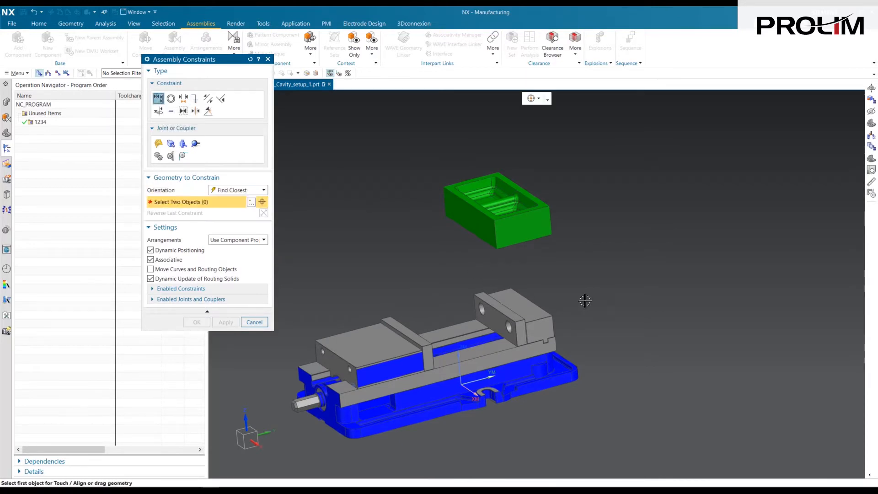
click(526, 222)
click(522, 332)
middle_drag(608, 273, 588, 249)
click(488, 169)
middle_drag(491, 183, 544, 243)
click(432, 314)
Step: Seat the cavity part's bottom face on the vise base's upper surface with a Touch/Align constraint
middle_drag(463, 246, 414, 180)
click(393, 202)
middle_drag(396, 217, 435, 336)
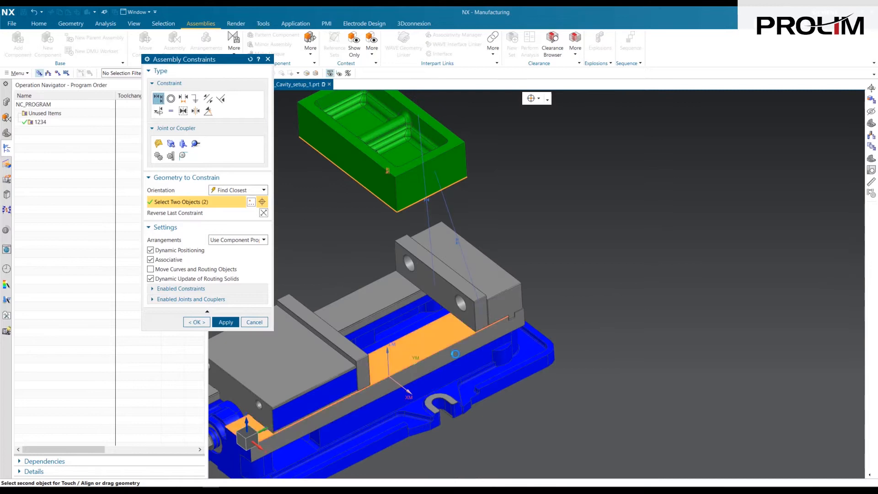
click(436, 344)
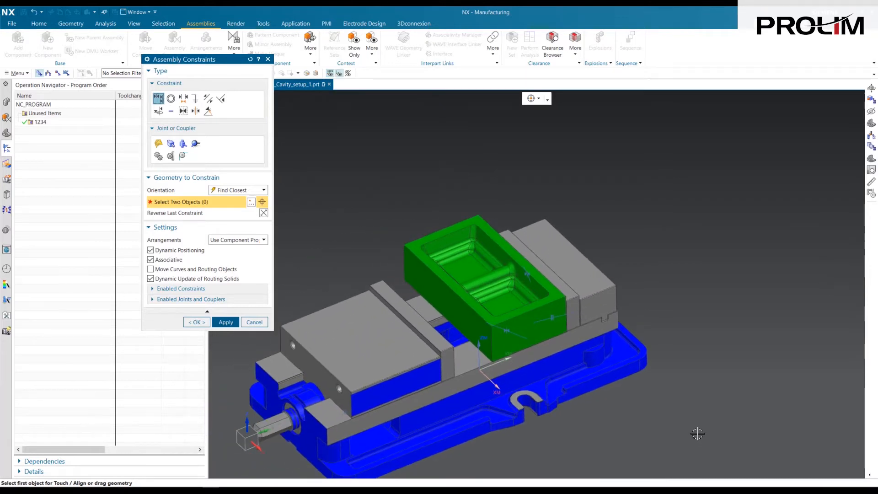
click(226, 322)
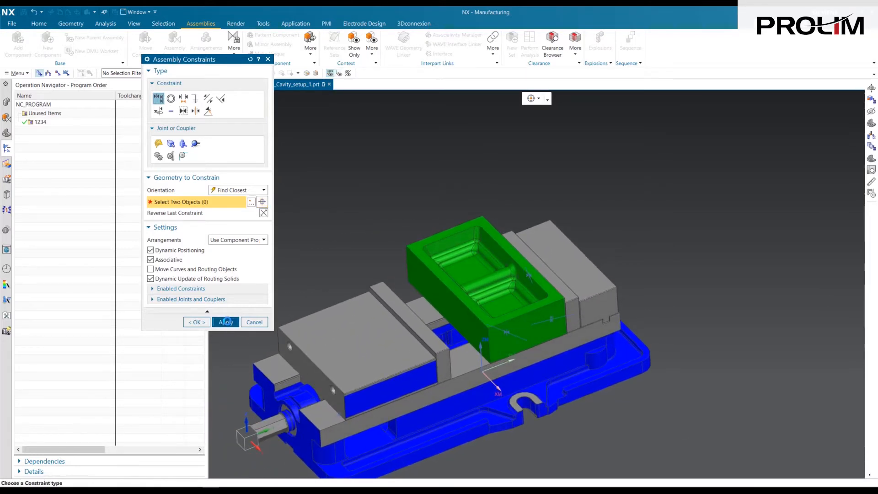
Step: Try to bring the movable jaw's clamping face against the cavity part's facing side with a Touch/Align constraint
middle_drag(322, 246, 320, 211)
scroll(451, 344, up, 1)
middle_drag(451, 344, 423, 320)
click(383, 352)
scroll(466, 364, down, 2)
scroll(423, 320, up, 2)
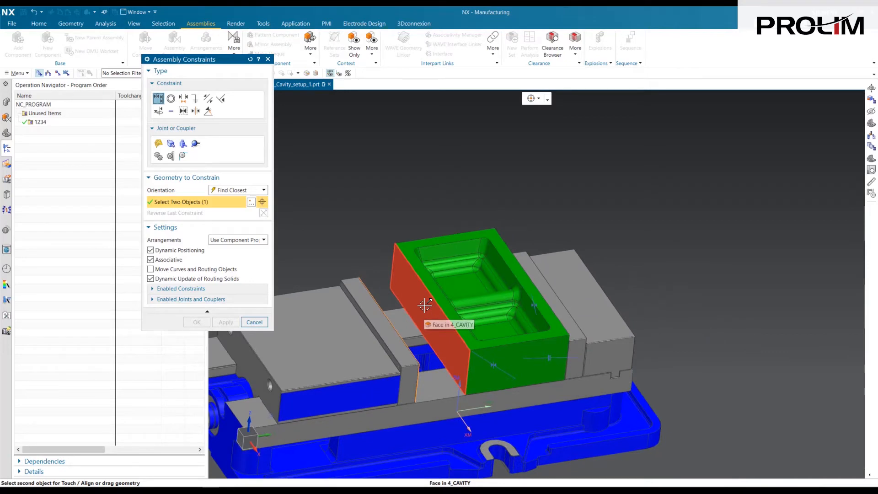
click(425, 305)
middle_drag(402, 341, 421, 347)
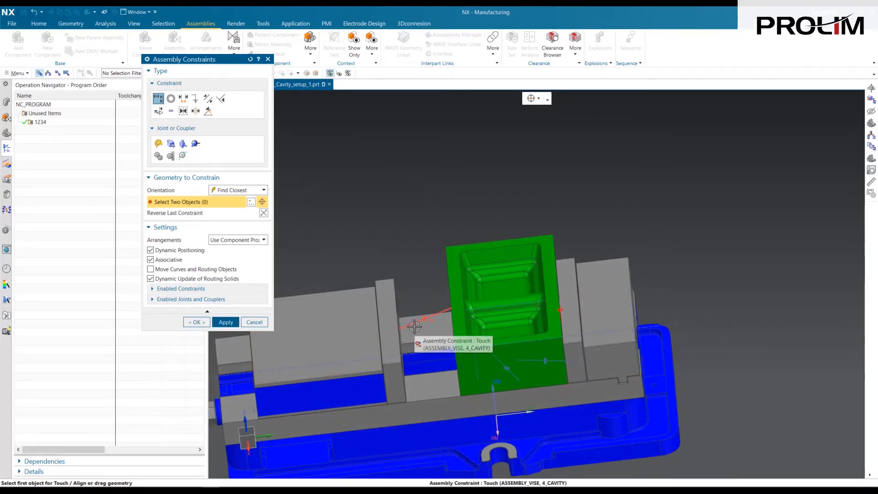
middle_drag(453, 317, 378, 304)
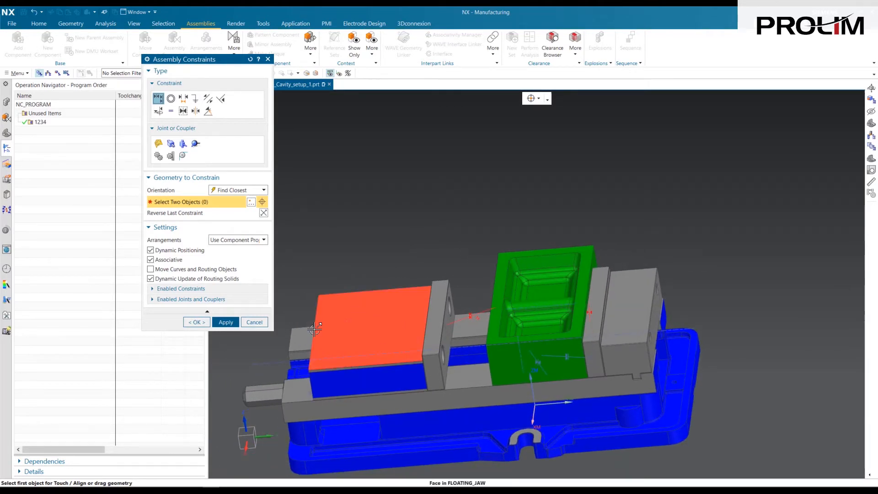
click(255, 322)
click(375, 267)
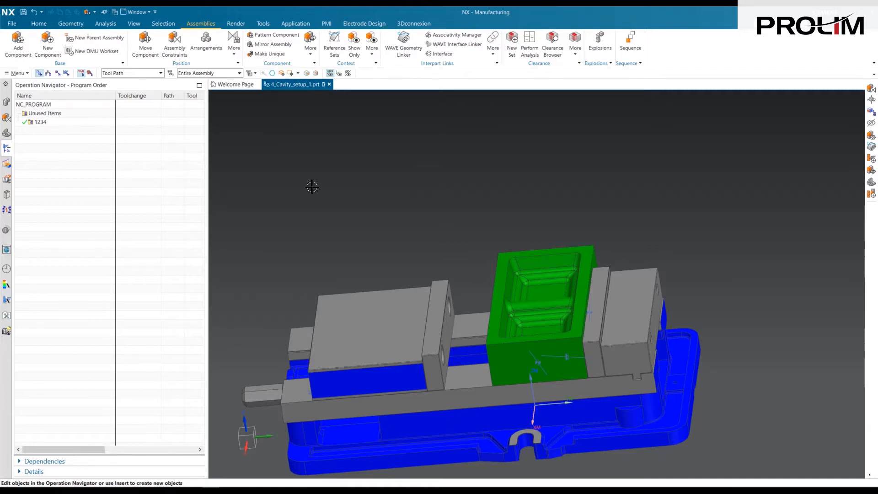
Step: Open the Assembly_Vise component in its own window
click(8, 104)
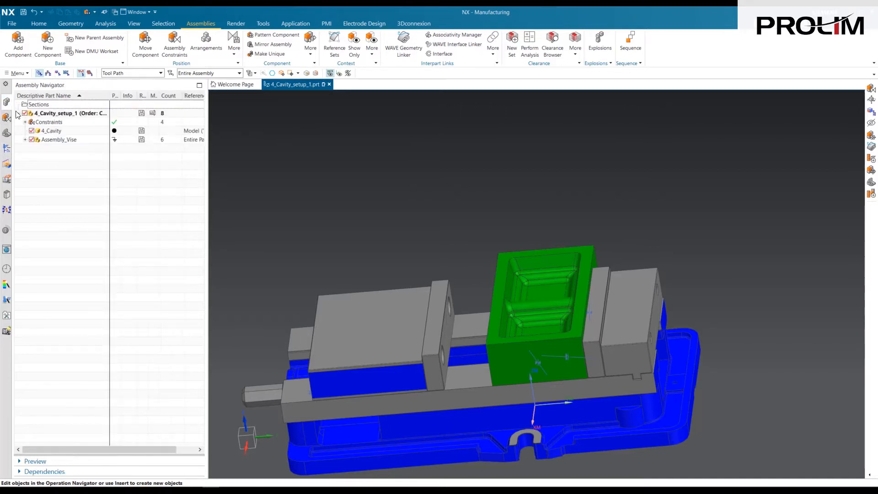
right_click(56, 142)
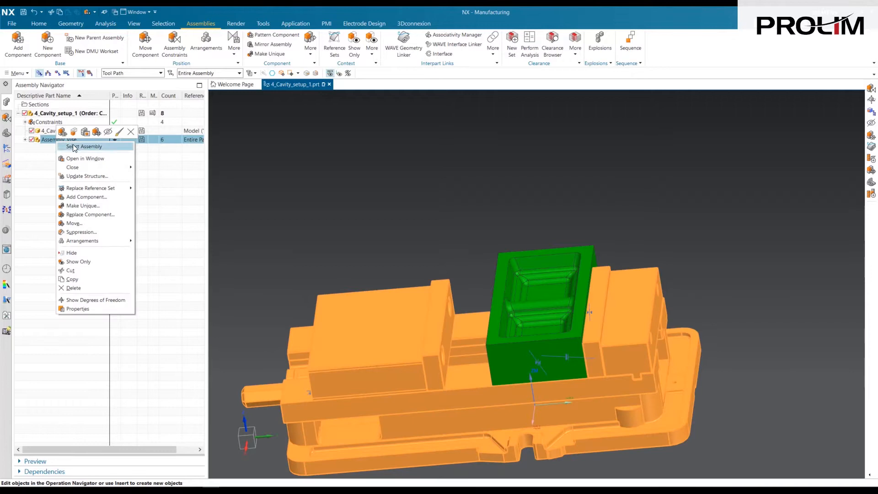
click(90, 159)
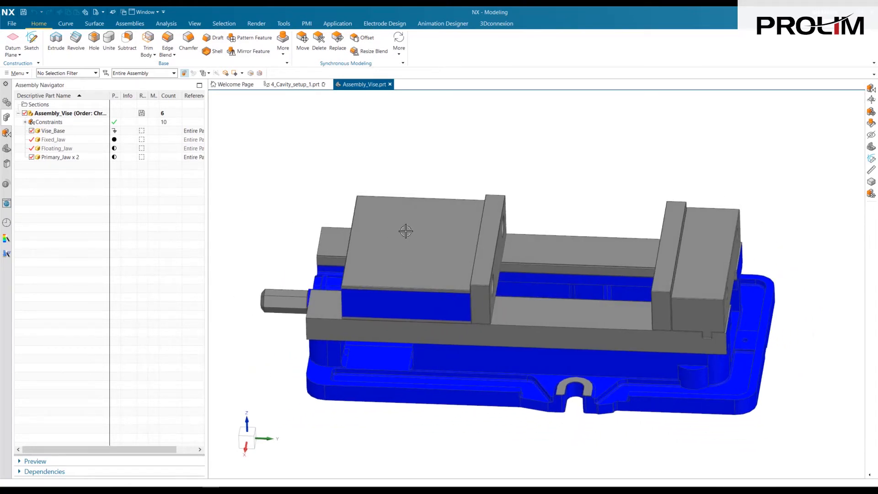
click(434, 247)
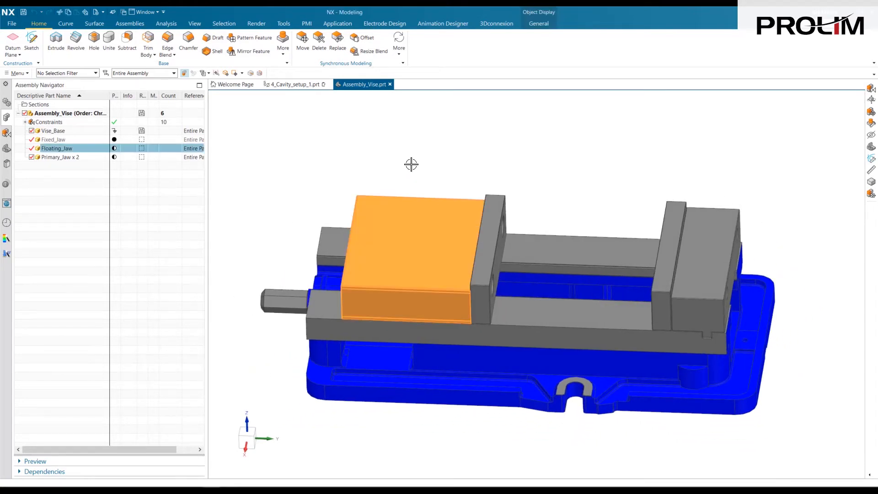
key(Escape)
Step: Add a 4 in Distance constraint between the two facing jaw plates of the vise and return to 4_Cavity_setup_1
right_drag(411, 155, 524, 151)
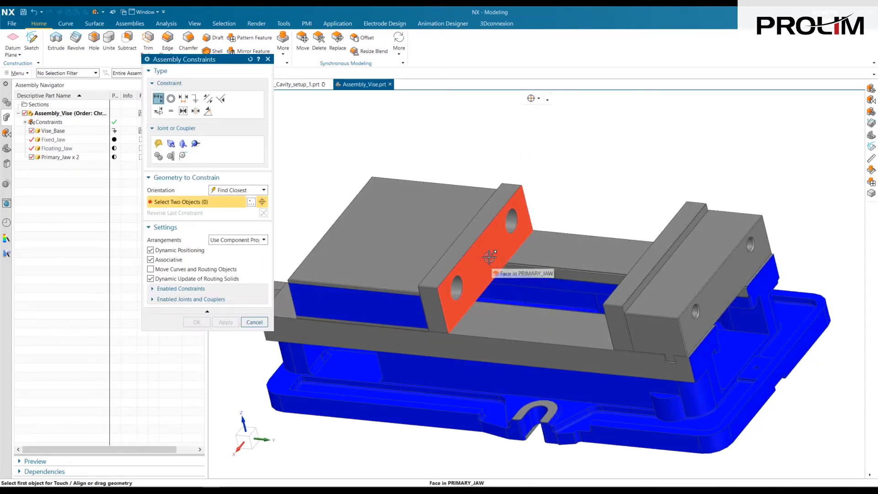
click(181, 104)
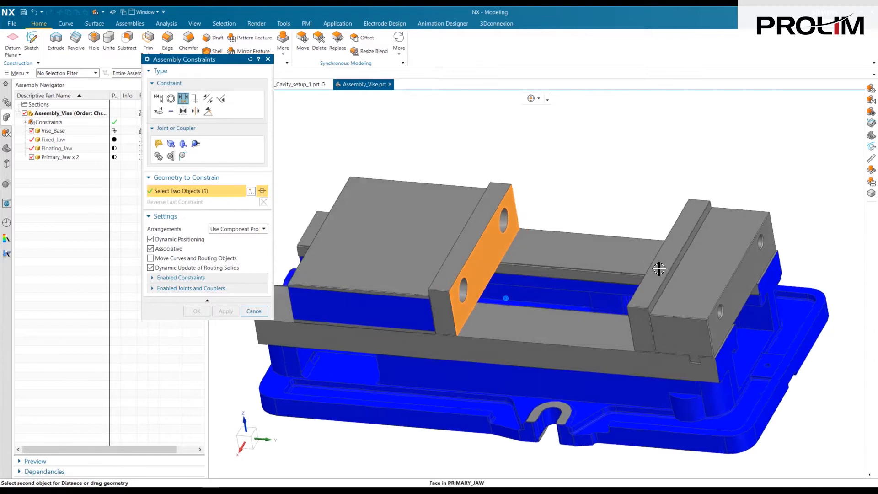
middle_drag(492, 298, 615, 233)
click(616, 233)
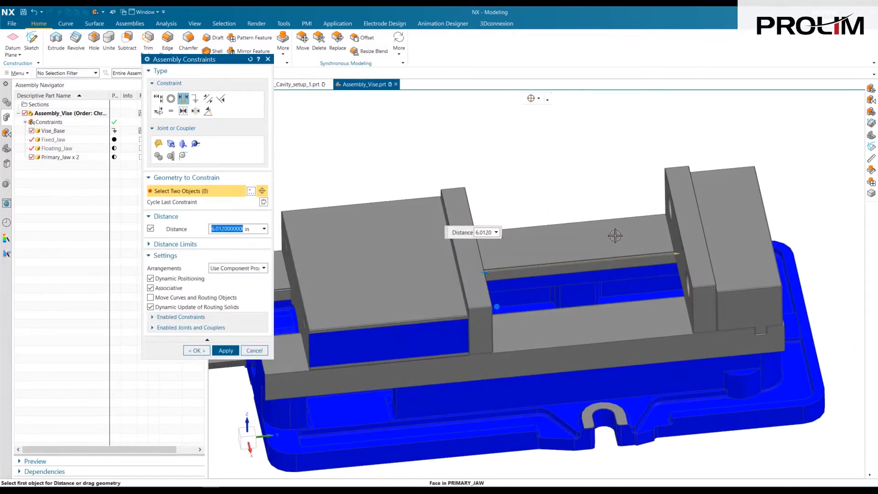
text(4)
key(Return)
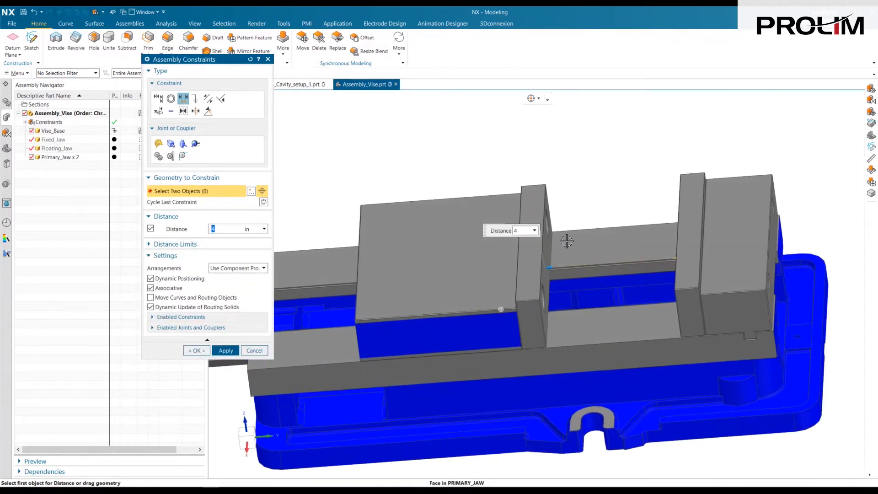
click(196, 350)
click(290, 85)
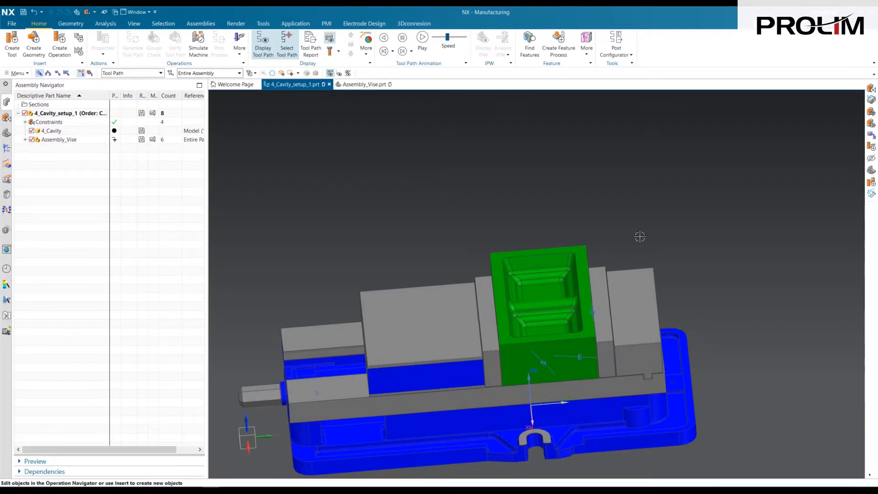
middle_drag(584, 336, 515, 143)
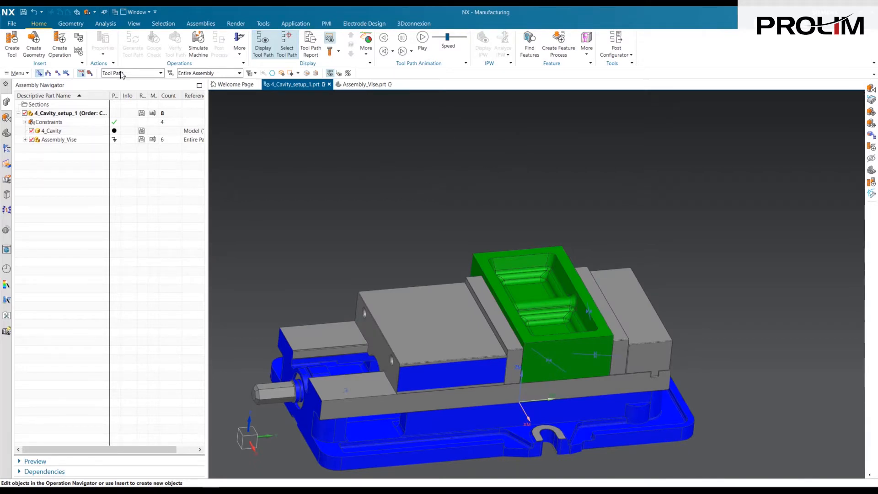
Step: Open the 1_Insert part file from the fixture assemblies folder
click(12, 23)
click(16, 45)
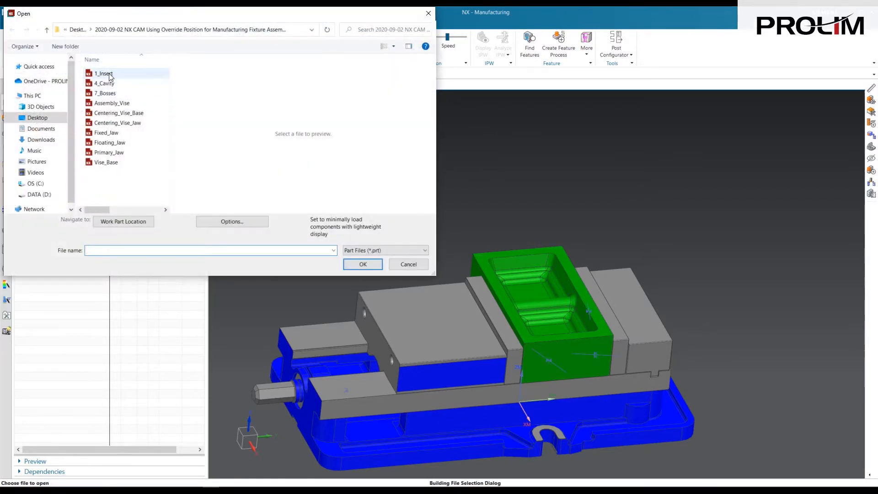
click(104, 74)
click(361, 264)
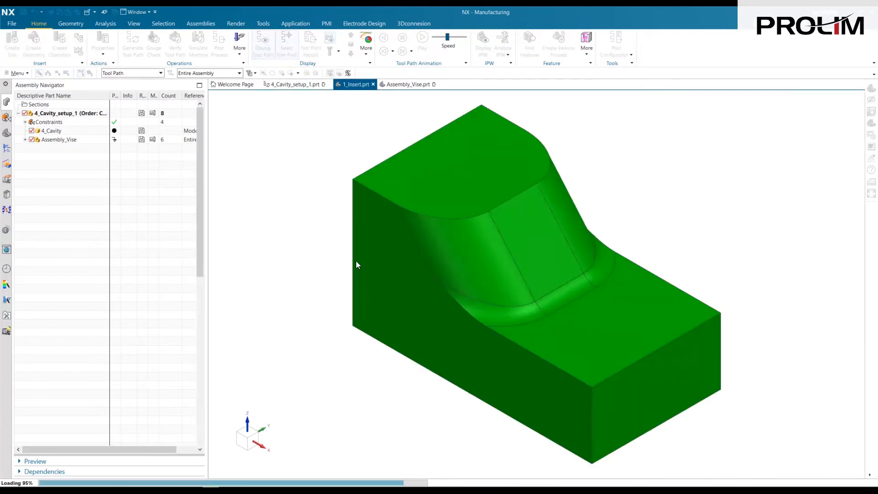
Step: Measure the distance between the insert's two opposite side faces and dismiss the measurement report
right_drag(296, 234, 281, 374)
click(403, 310)
click(504, 334)
middle_drag(575, 359, 690, 320)
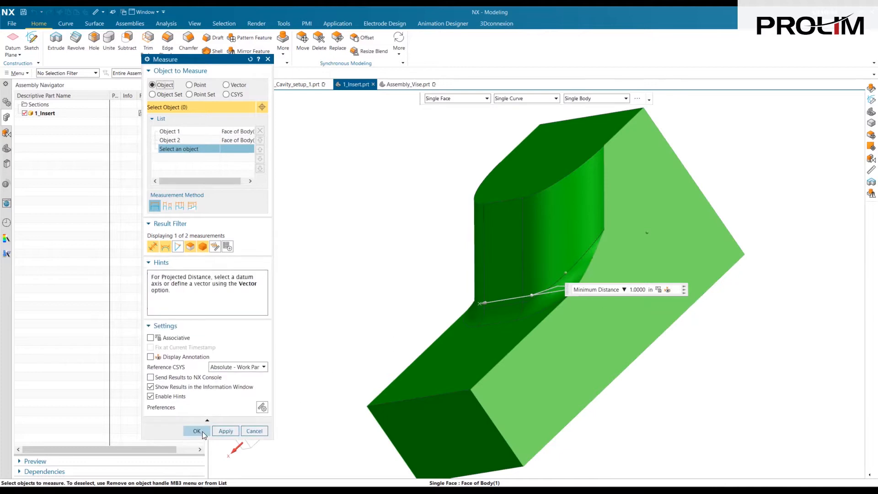
click(202, 432)
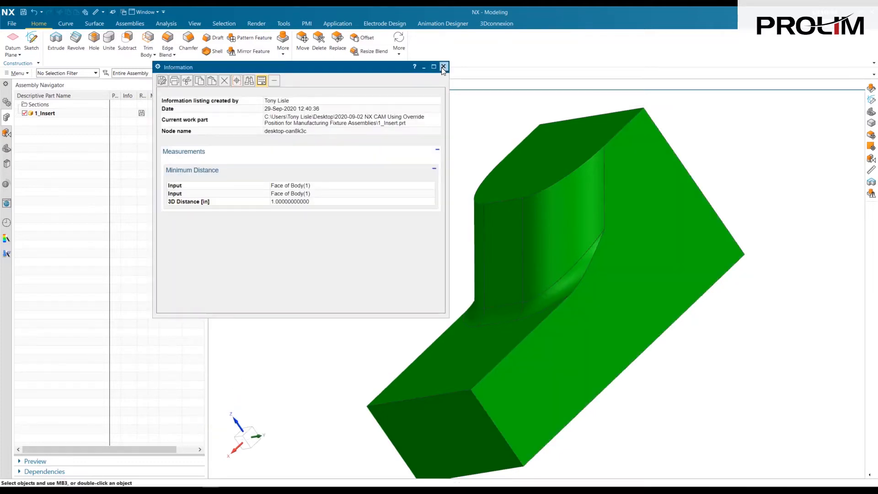
click(444, 67)
Step: Create a General Setup manufacturing file in inches named 1_Insert_setup_1.prt that references 1_Insert
middle_drag(364, 192, 336, 193)
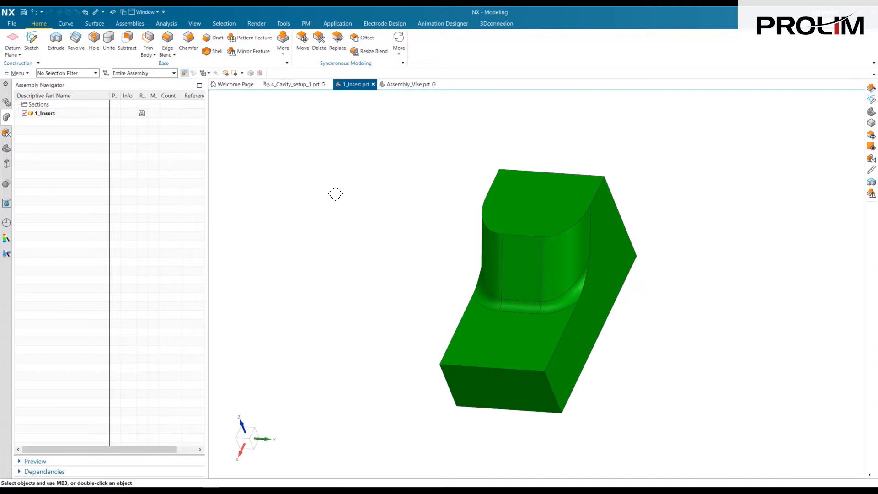
click(12, 24)
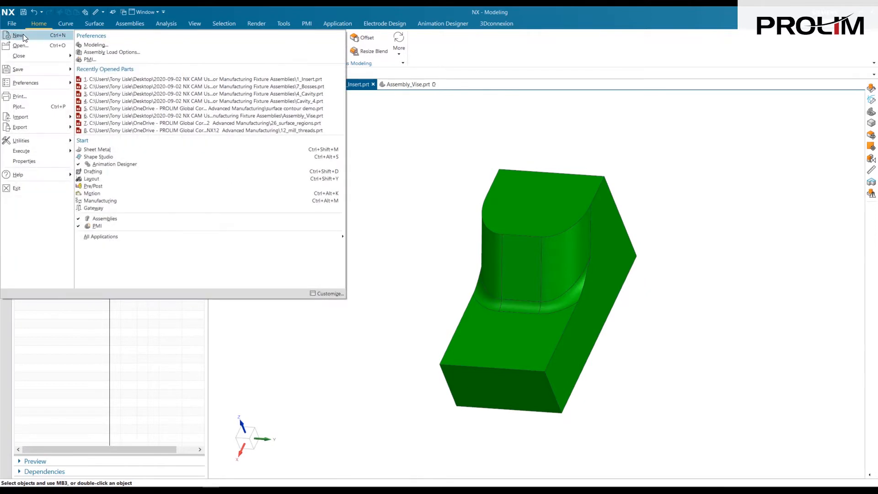
click(23, 35)
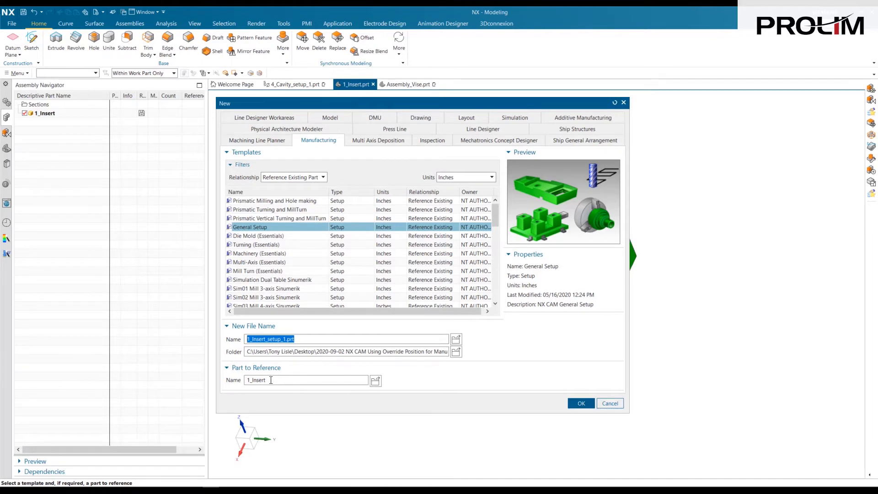
click(582, 403)
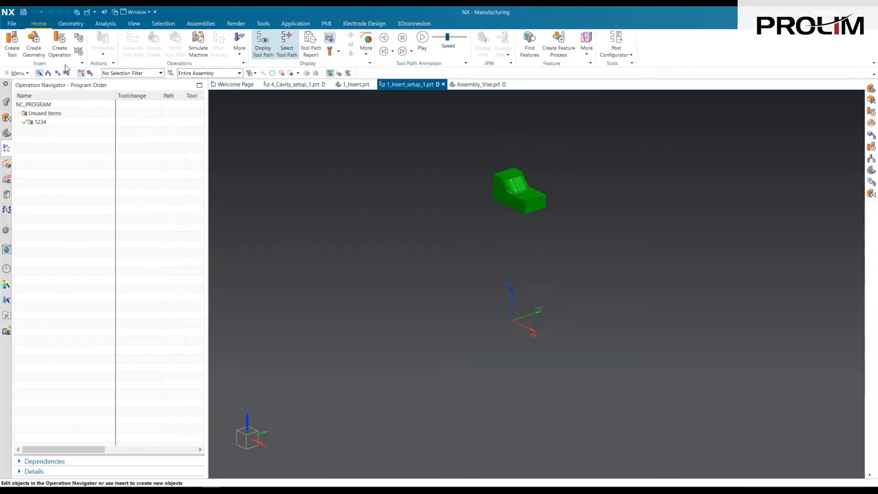
Step: Add the loaded Assembly_Vise.prt to the setup as a component with Absolute anchor
click(201, 23)
click(21, 44)
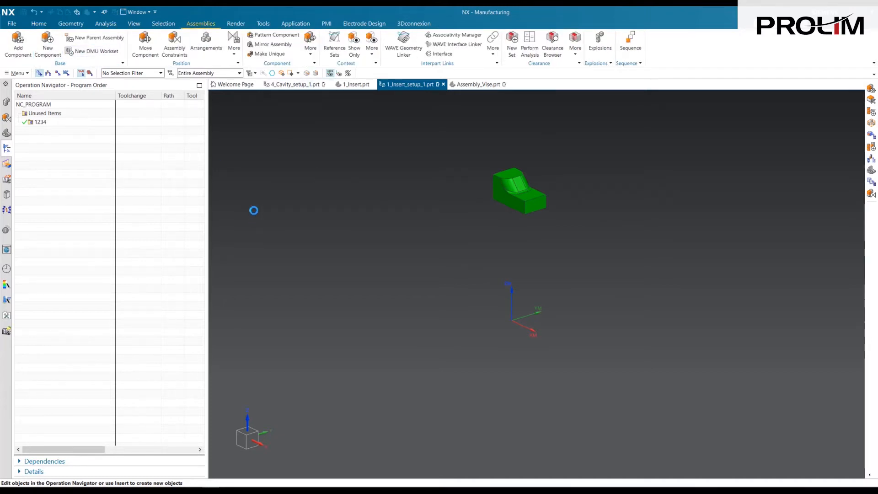
click(181, 165)
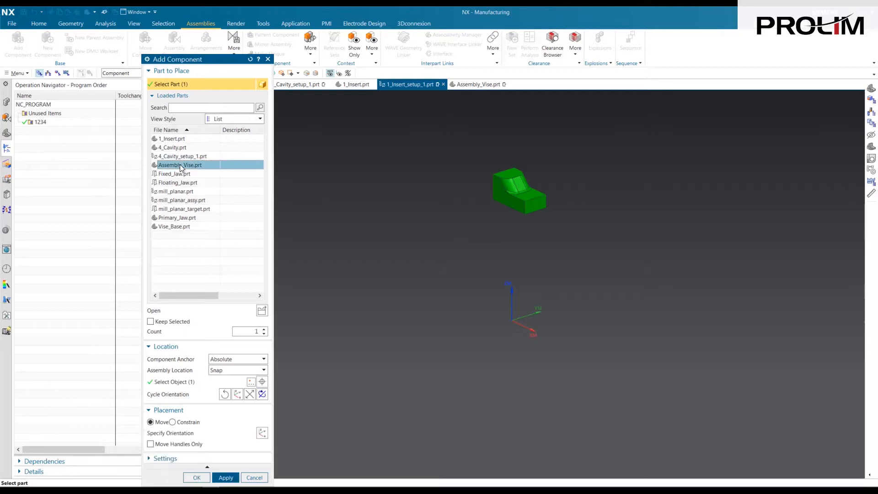
click(197, 478)
Step: Lock the vise assembly in place with a Fix constraint
right_click(233, 156)
click(263, 156)
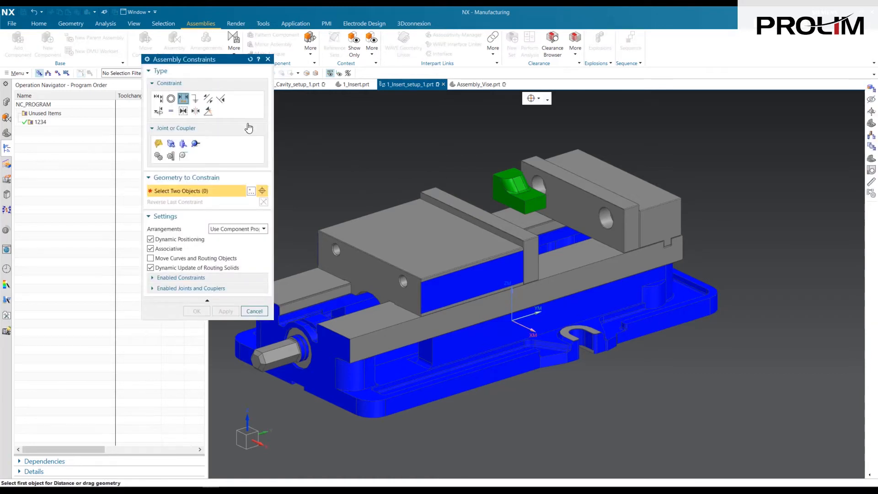
click(195, 98)
click(470, 294)
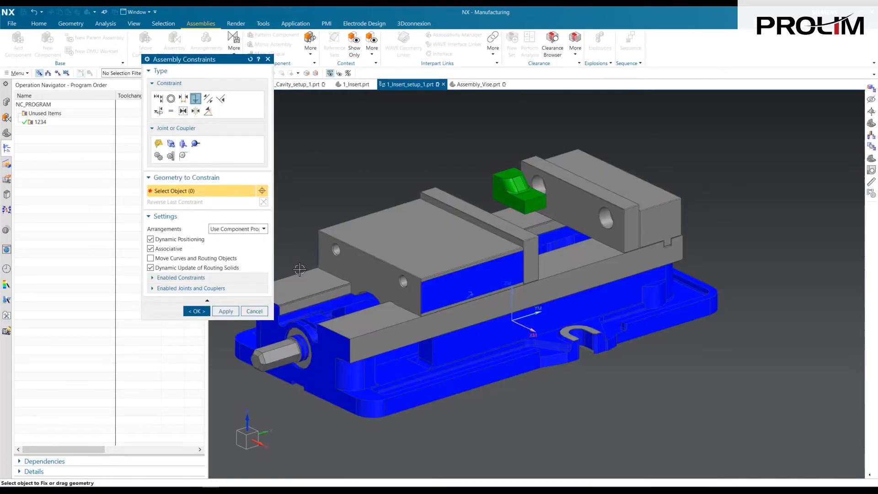
click(226, 311)
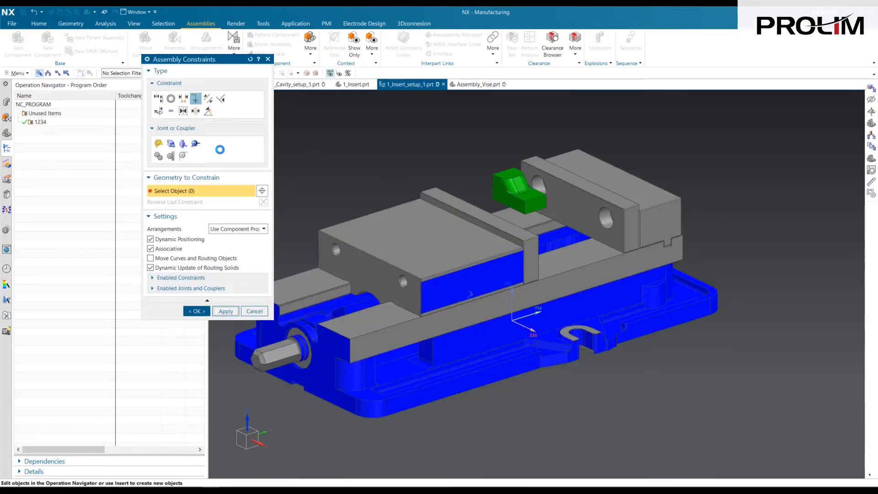
Step: Align the insert's low front end face with the end face of the fixed jaw plate using Touch/Align
click(161, 102)
click(525, 204)
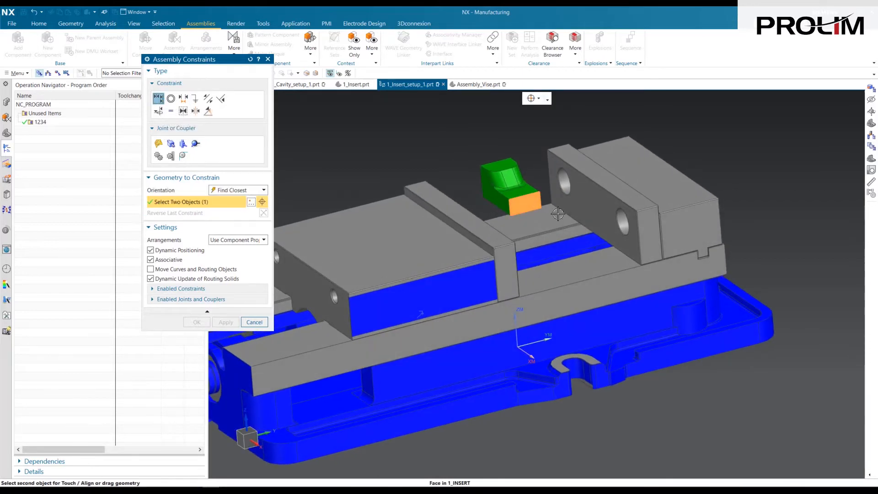
click(647, 240)
Step: Touch the insert's side face to the clamping face of the fixed jaw plate with a Touch/Align constraint
scroll(595, 236, up, 2)
middle_drag(594, 236, 457, 198)
click(444, 216)
scroll(444, 216, down, 2)
click(555, 196)
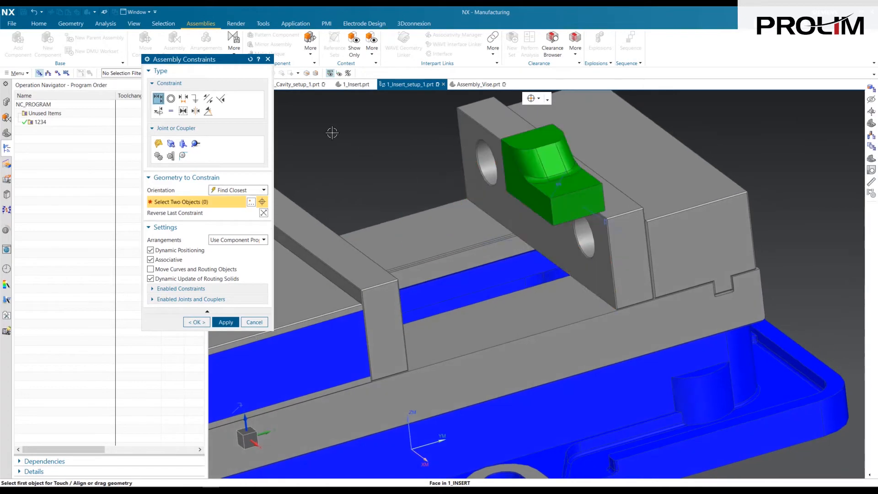
Step: Add a 1.5 in Distance constraint between the insert's bottom face and the vise base's upper surface
click(183, 98)
middle_drag(476, 316, 521, 215)
click(552, 259)
middle_drag(551, 260, 515, 375)
click(545, 402)
text(1.5)
key(Return)
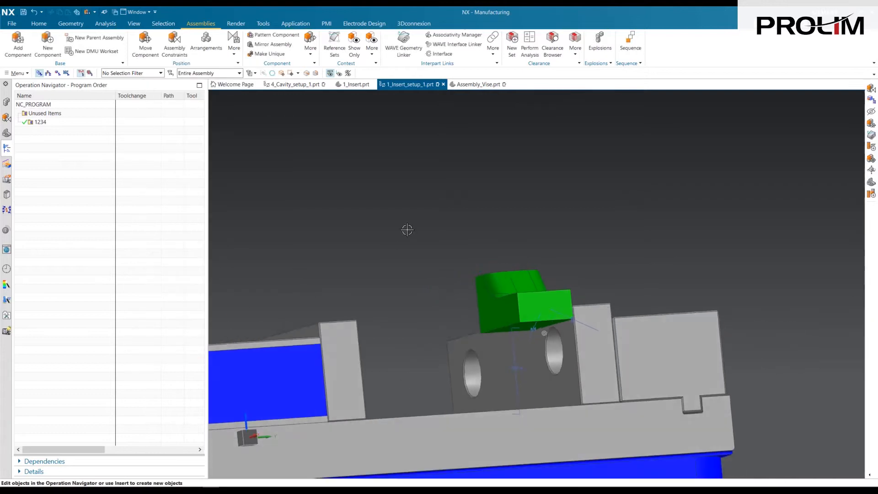
Step: Try to touch the movable jaw plate's clamping face to the insert's facing side with a Touch/Align constraint
right_drag(411, 194, 560, 216)
click(158, 100)
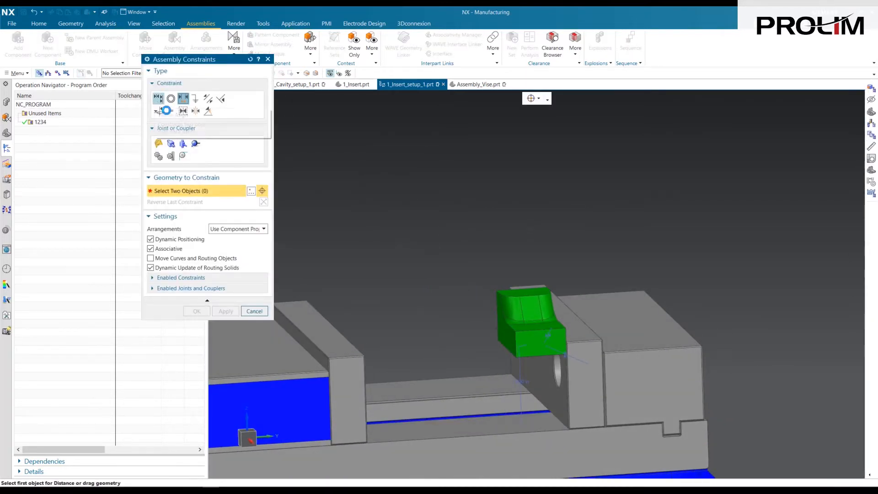
click(435, 375)
middle_drag(435, 375, 603, 355)
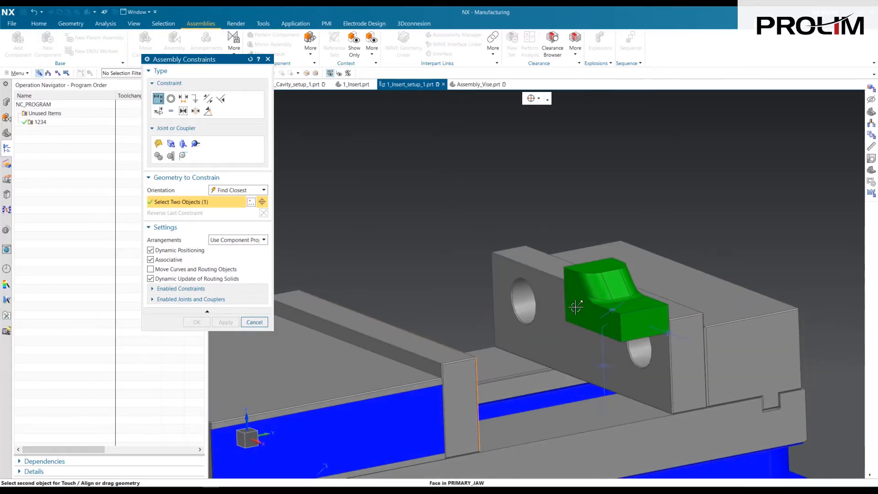
click(575, 305)
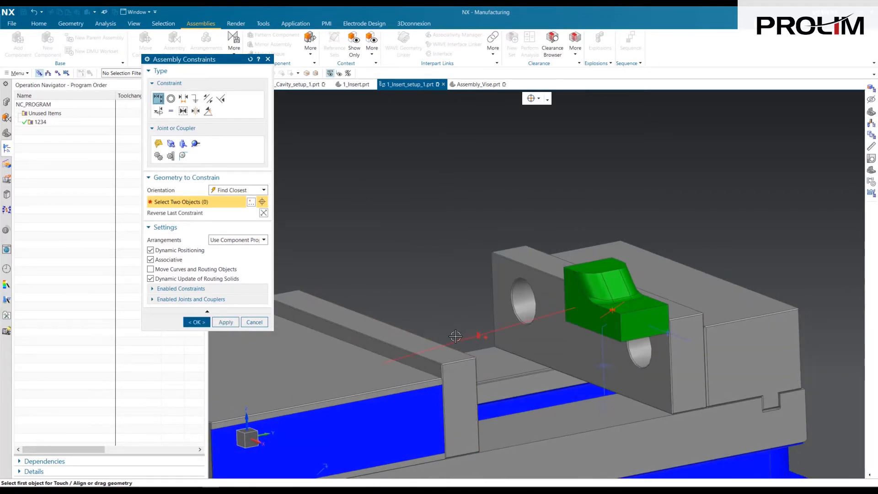
click(254, 323)
click(376, 266)
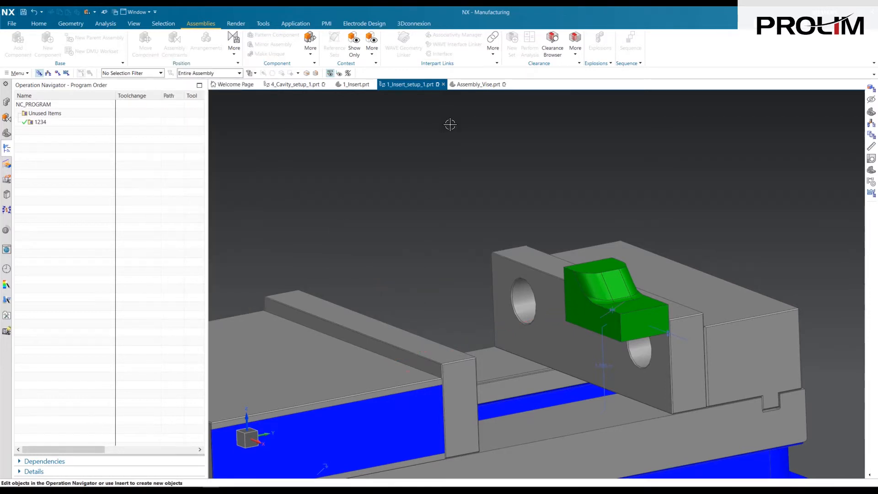
Step: Set the Distance constraint between the jaw plates to 1 in within the Assembly_Vise part
click(481, 85)
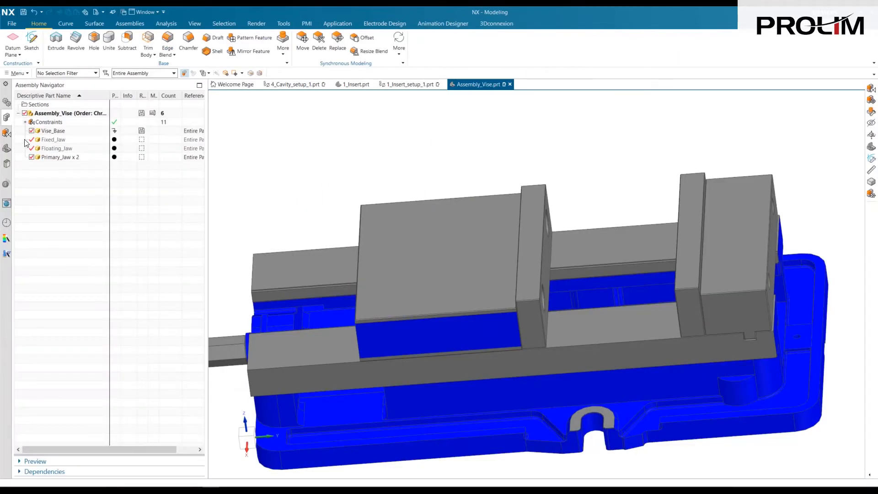
click(25, 122)
double_click(71, 219)
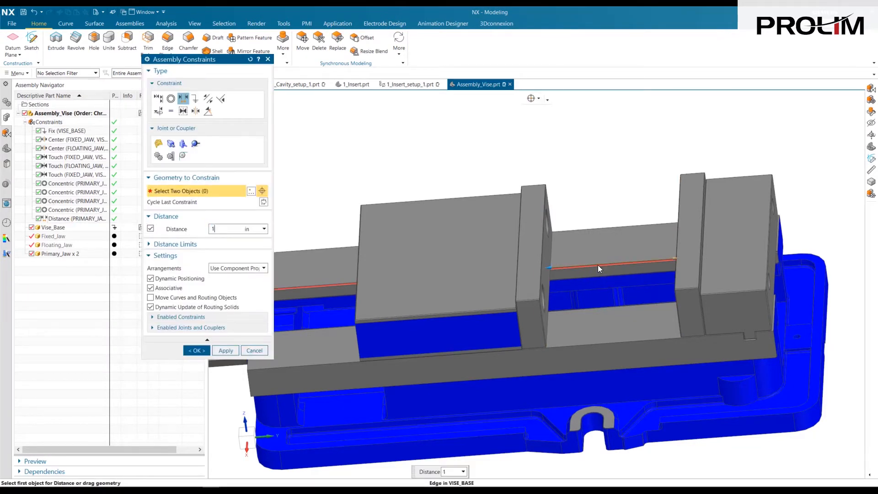
click(196, 351)
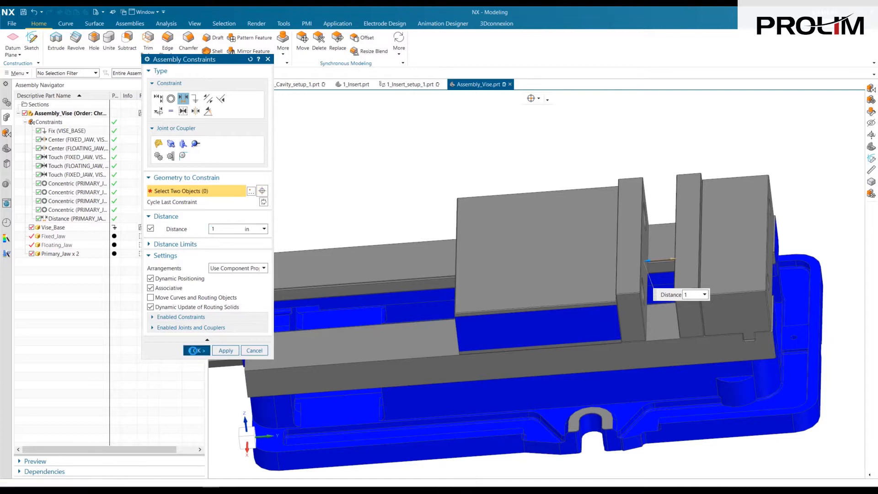
Step: Inspect the vise jaw position in 1_Insert_setup_1 and in 4_Cavity_setup_1
click(410, 87)
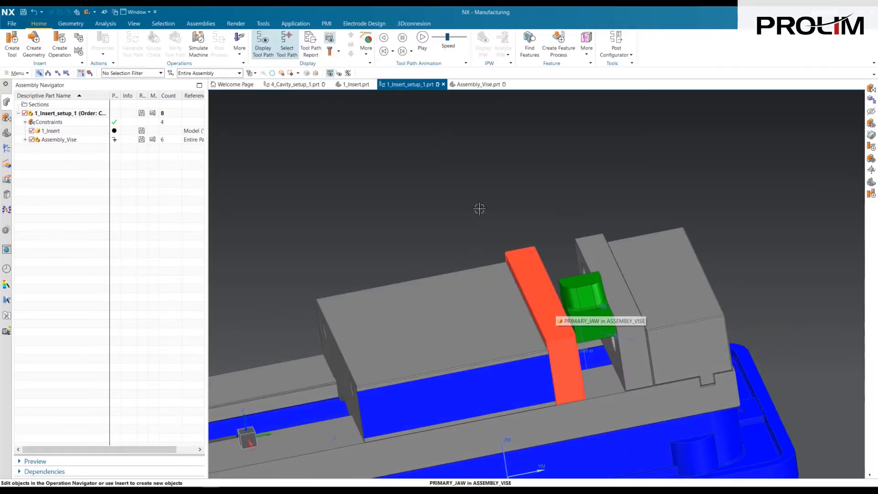
click(296, 86)
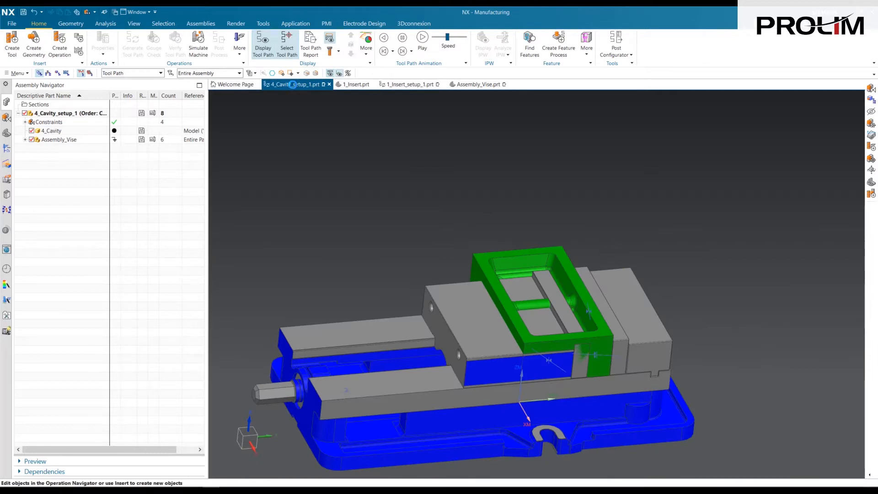
middle_drag(585, 351, 572, 326)
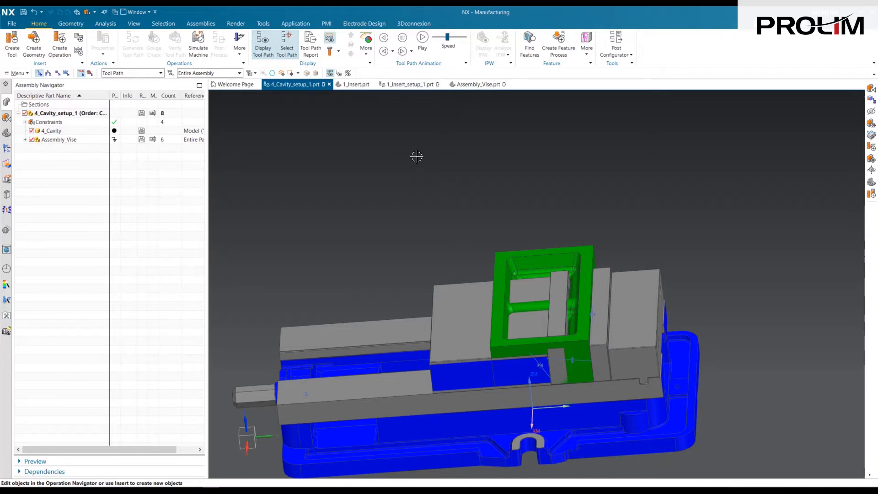
Step: Enable distance limits on the jaw plates' Distance constraint in Assembly_Vise, with upper limit 1 in and lower limit 0 in
click(475, 89)
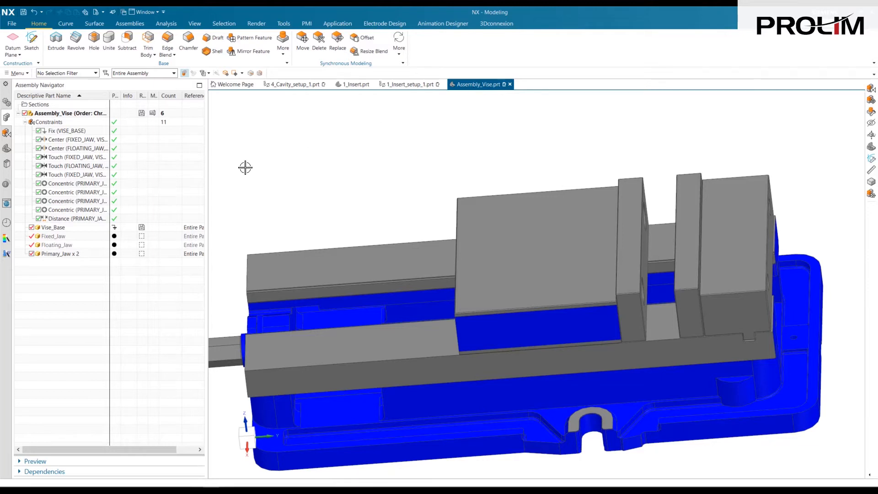
double_click(69, 220)
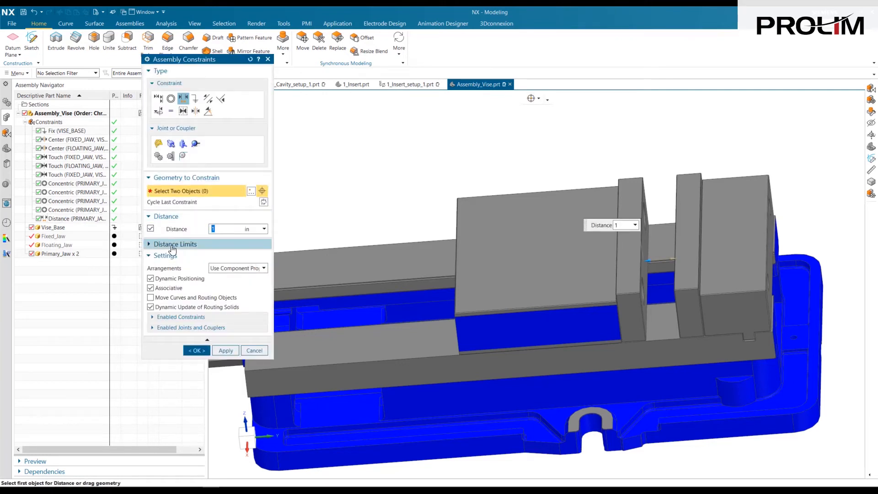
click(174, 244)
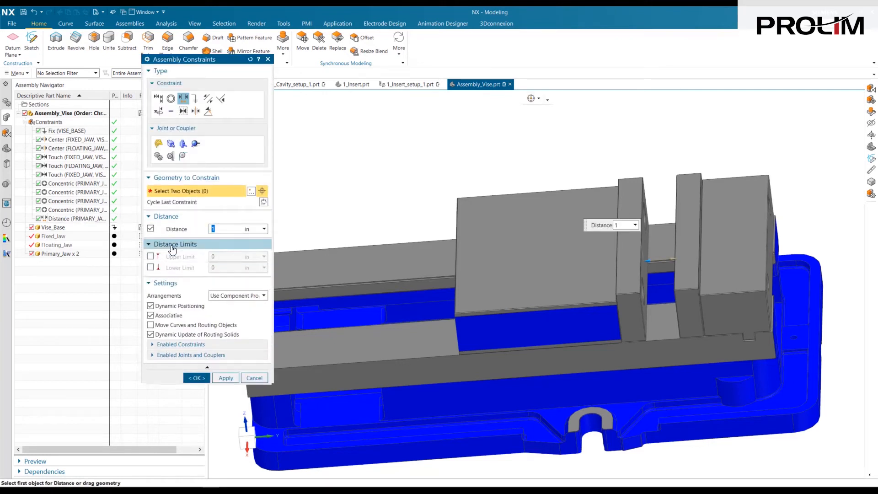
click(150, 256)
click(150, 268)
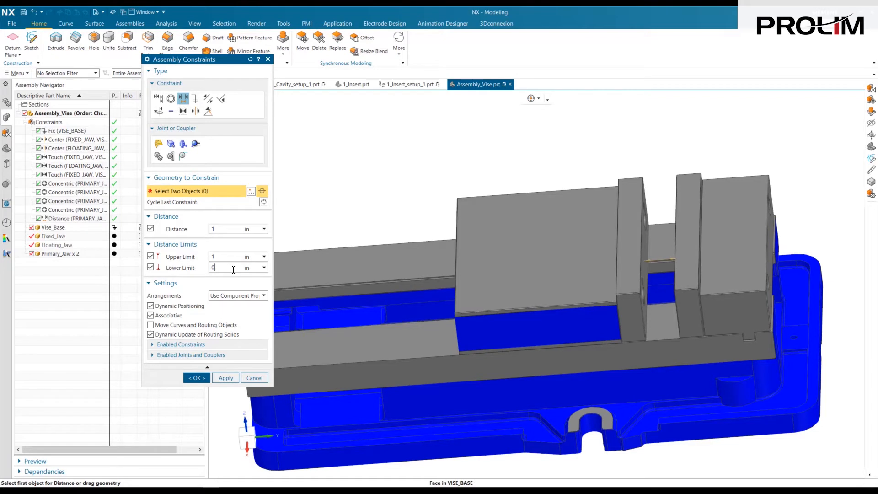
key(Tab)
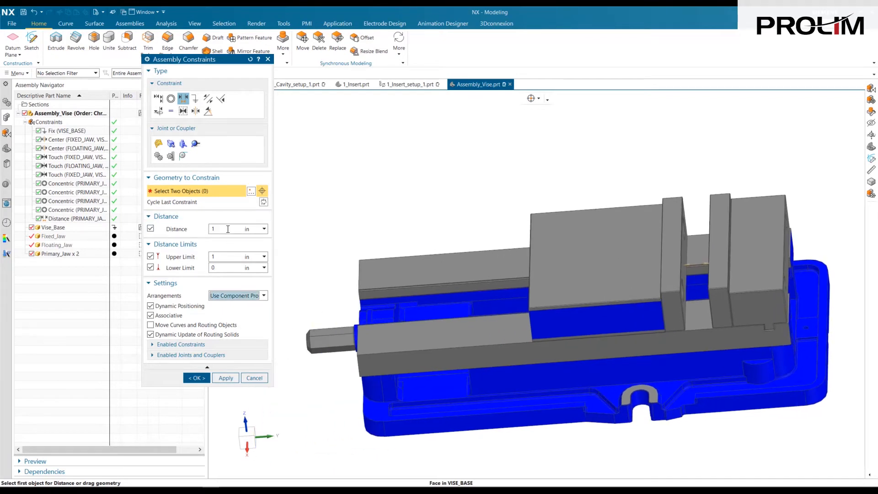
Step: Try to set the distance between the jaw plates to 2 in
double_click(227, 230)
text(2)
key(Return)
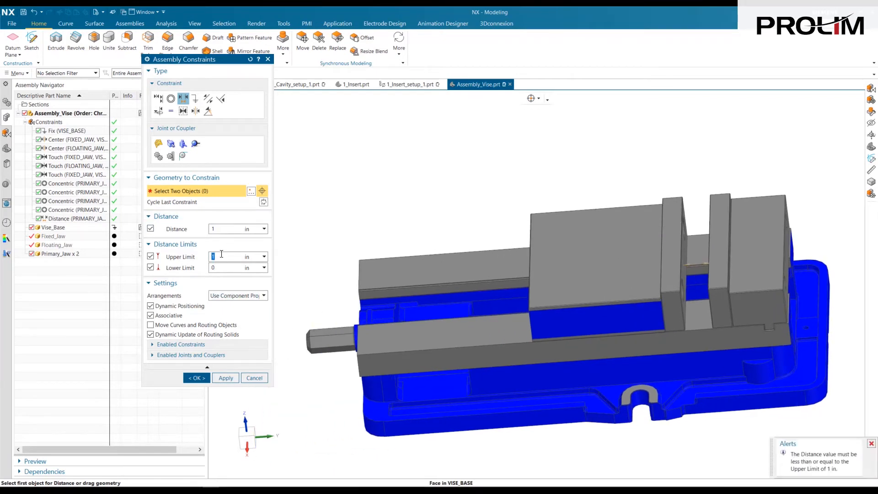
Step: Set the jaw constraint's upper limit to 8 in and its distance to 8 in
text(8)
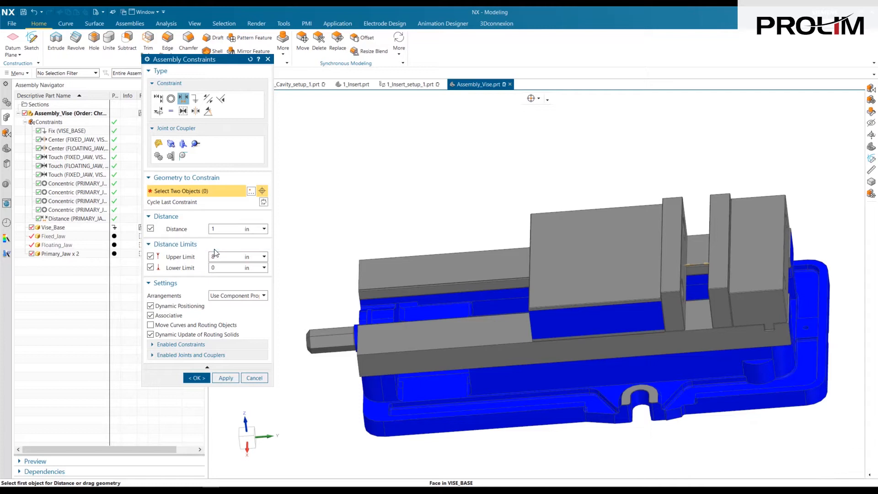
double_click(224, 232)
text(8)
key(Return)
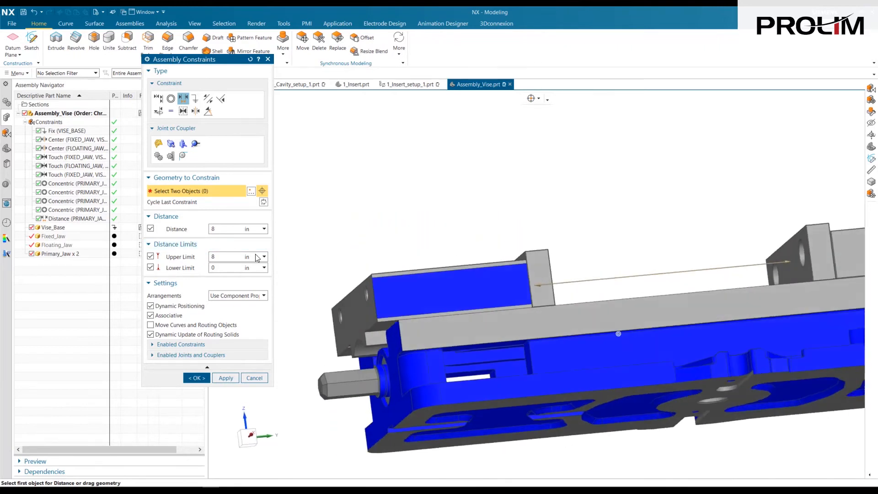
Step: Set the distance between the jaw plates to 6 in
click(229, 228)
text(6)
key(Return)
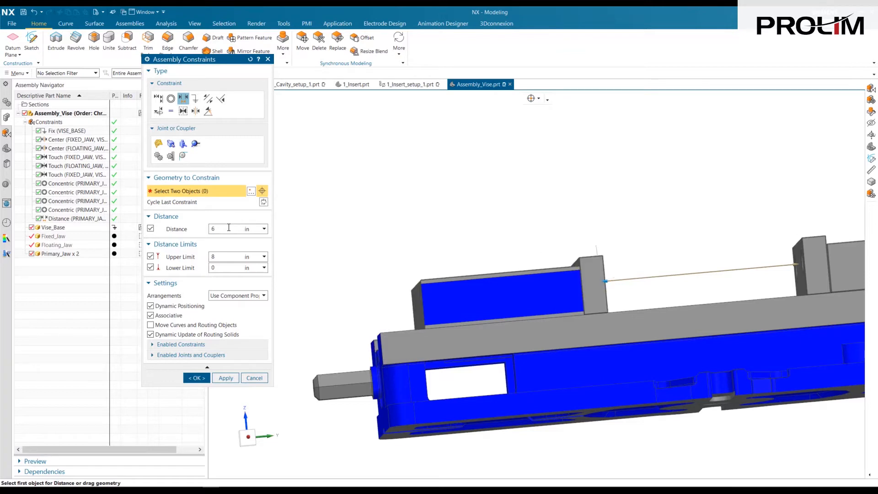
Step: Set the jaw constraint's upper limit to 7.5 in and disable its fixed distance, keeping only the upper and lower limits
click(229, 255)
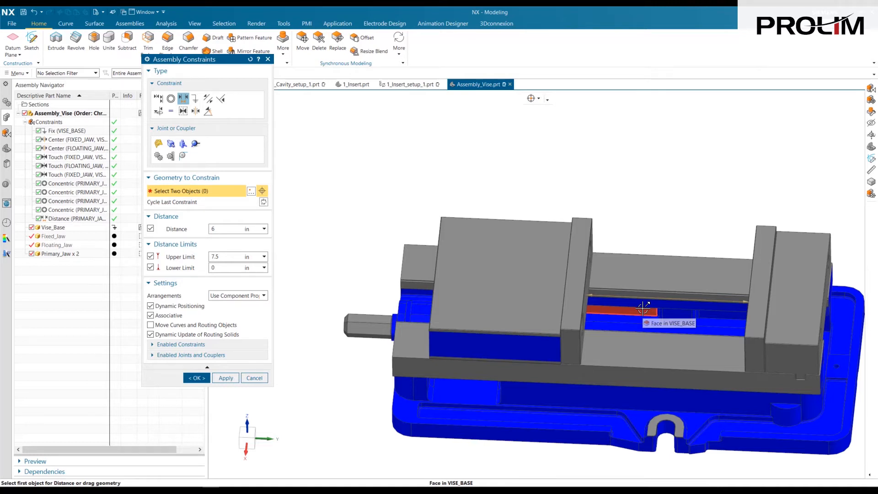
click(150, 229)
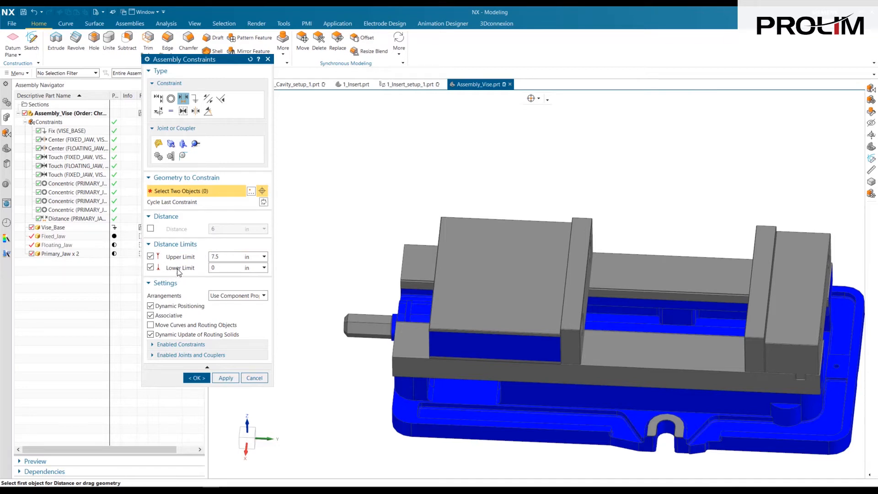
click(196, 378)
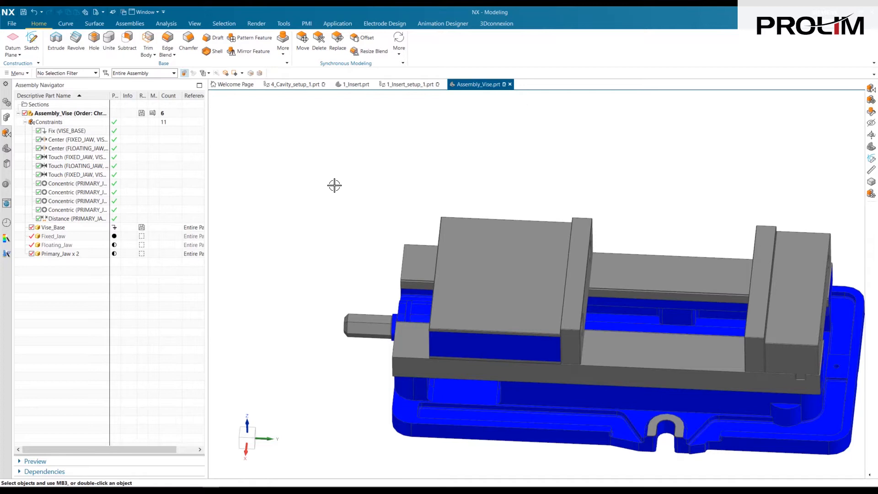
Step: Override the position of the vise's floating jaw in 1_Insert_setup_1
click(413, 86)
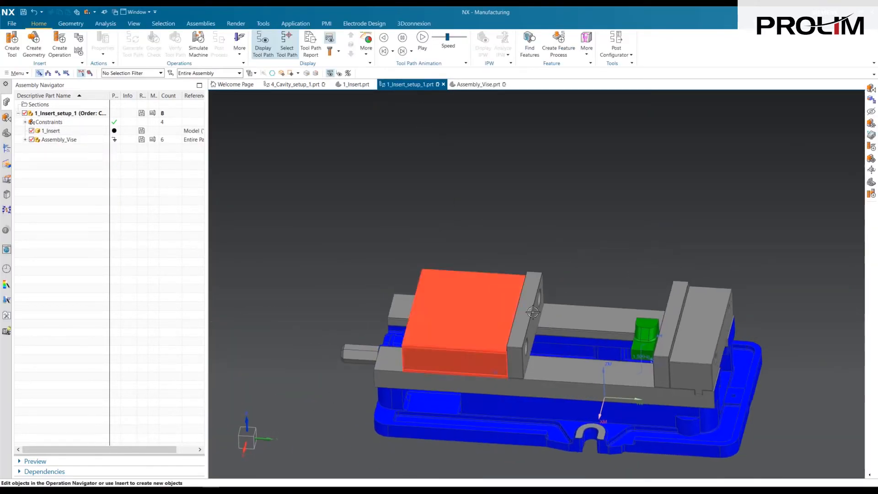
shift+middle_drag(361, 182, 422, 308)
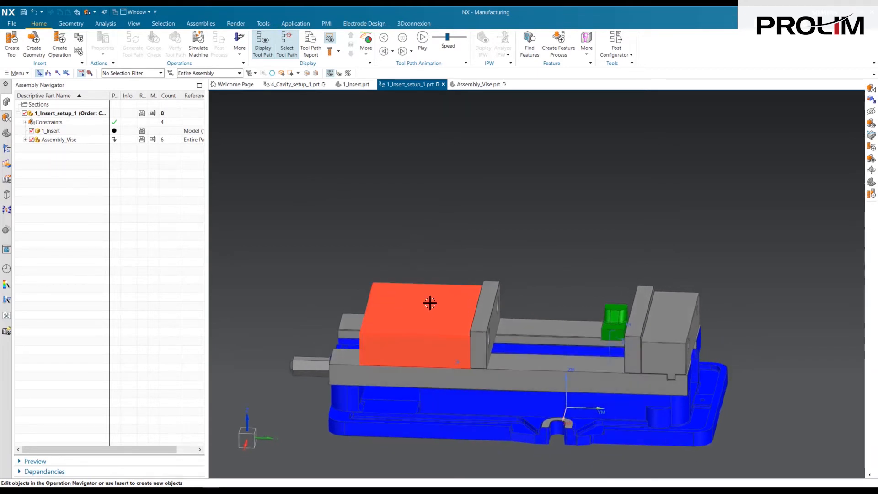
right_click(430, 303)
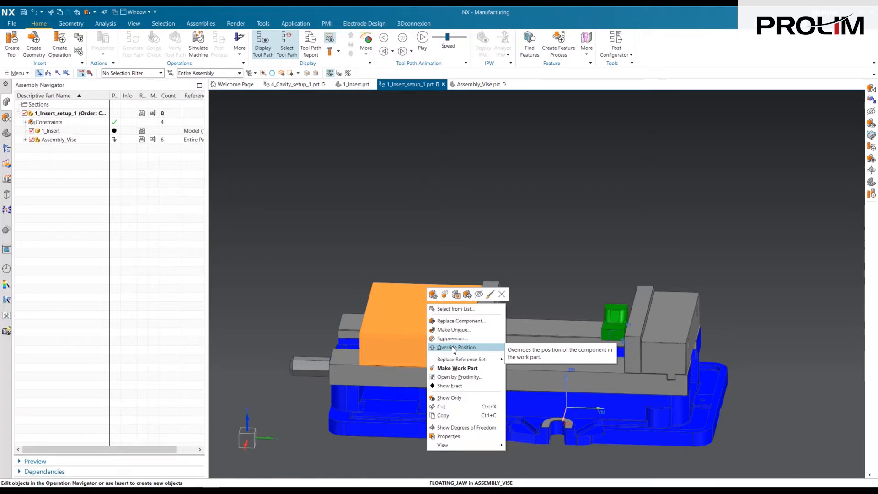
click(454, 348)
Step: Add a Touch/Align constraint between the movable jaw plate's clamping face and the facing side of 1_Insert
middle_drag(410, 196, 447, 206)
right_drag(447, 206, 609, 201)
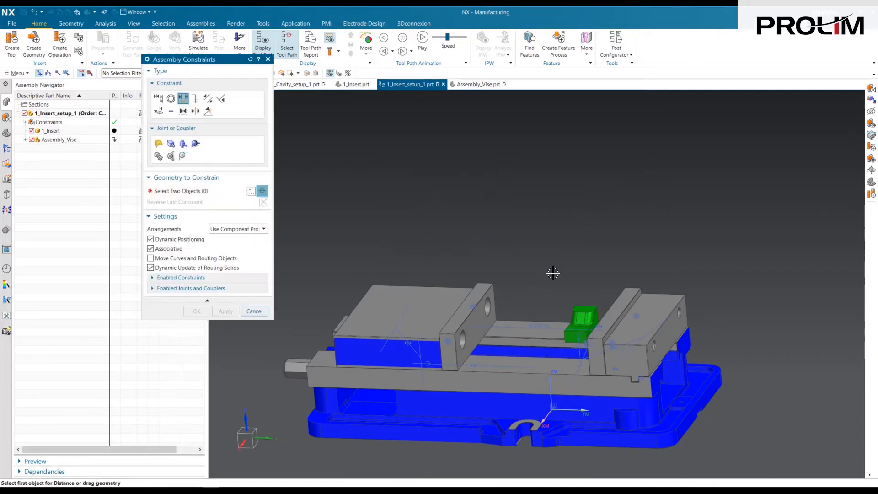
click(158, 98)
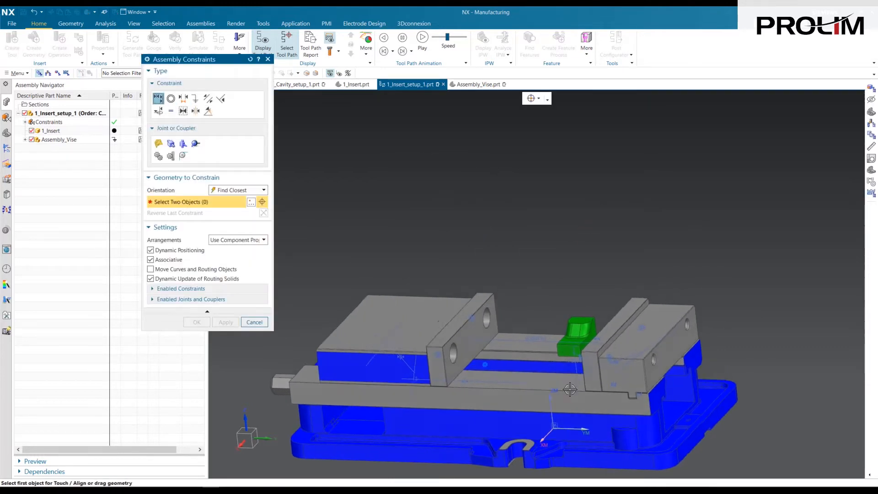
click(453, 337)
middle_drag(453, 336, 533, 340)
click(565, 325)
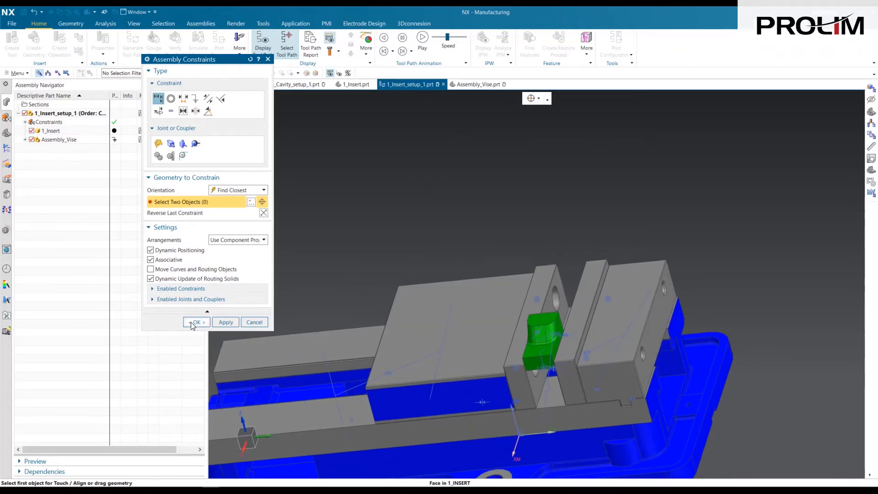
click(196, 322)
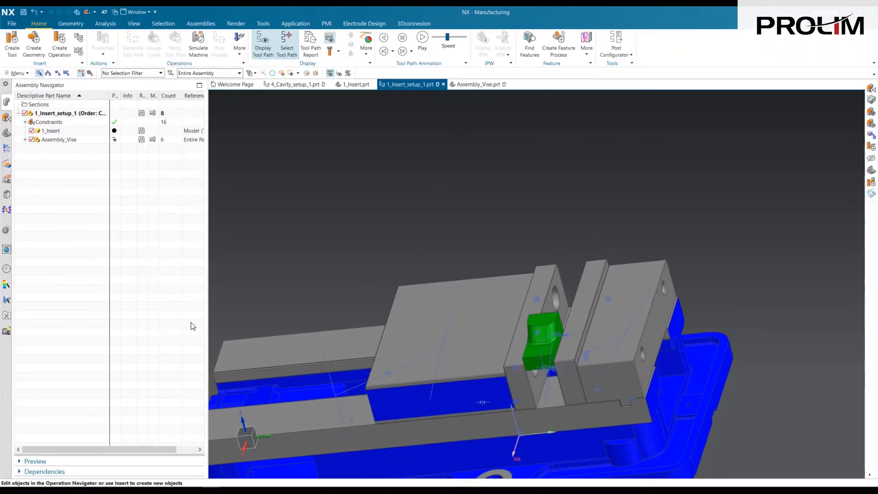
Step: Override the position of the movable primary jaw plate in 4_Cavity_setup_1
click(283, 87)
middle_drag(381, 240, 425, 312)
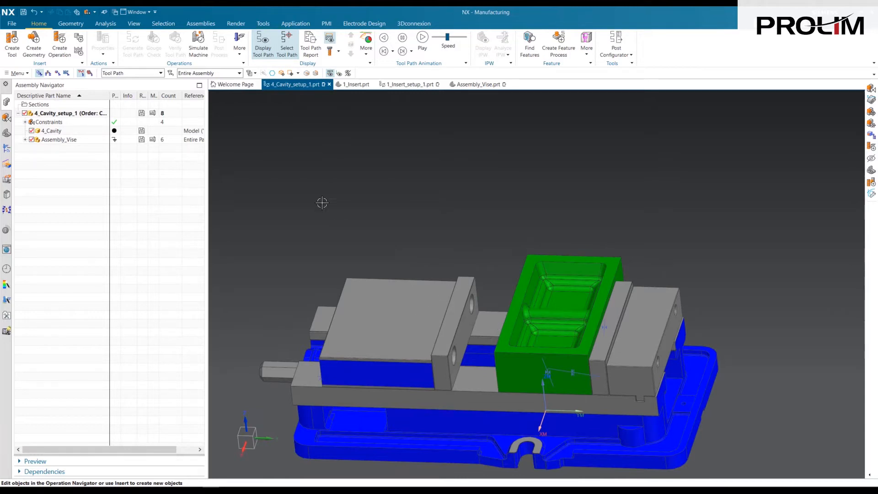
click(533, 307)
key(Escape)
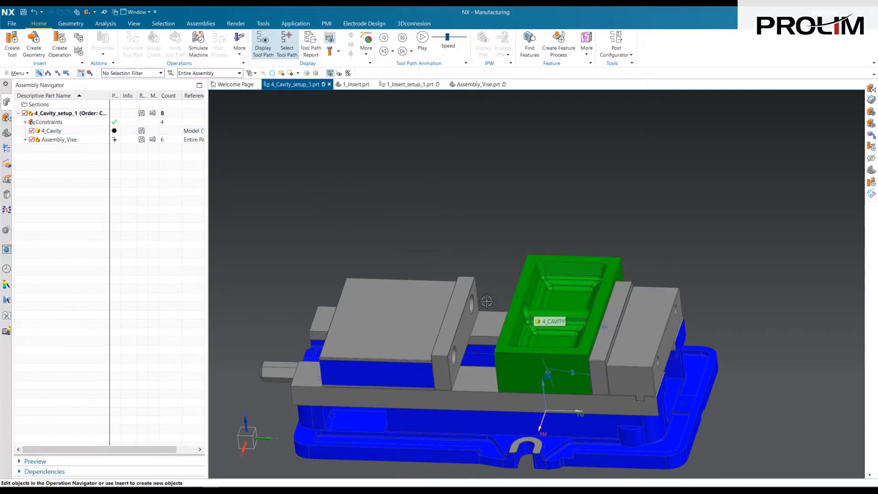
right_click(453, 322)
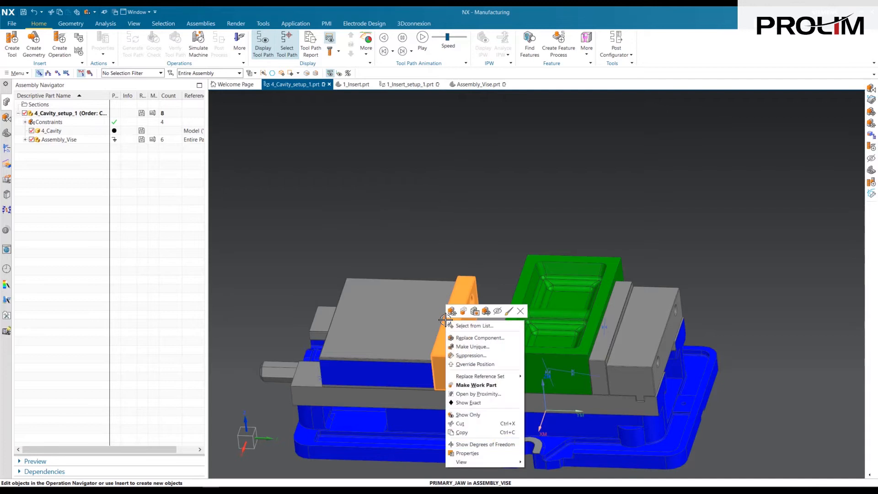
click(475, 364)
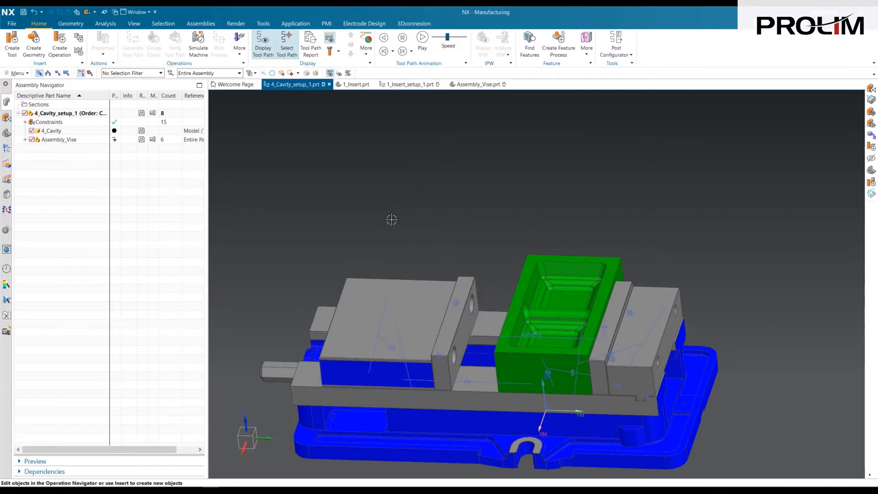
Step: Add a Touch/Align constraint between the movable jaw plate's clamping face and the facing side of 4_Cavity
right_drag(378, 174, 540, 180)
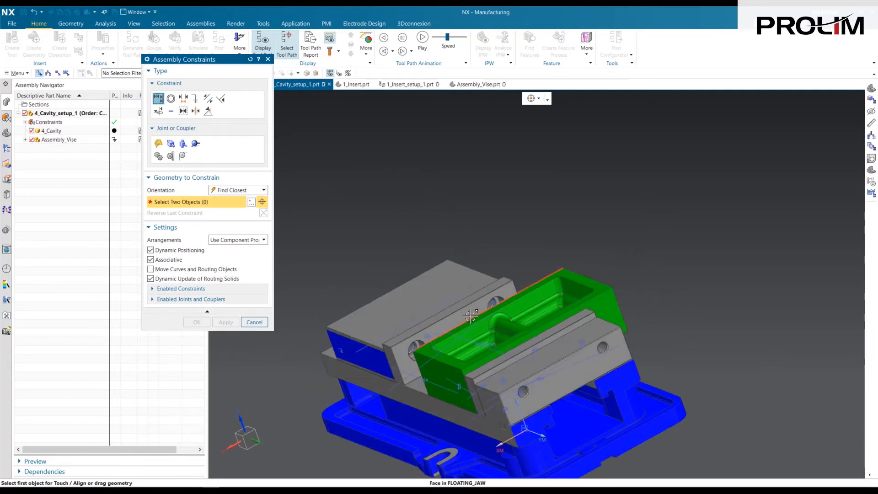
click(458, 322)
click(473, 297)
click(205, 322)
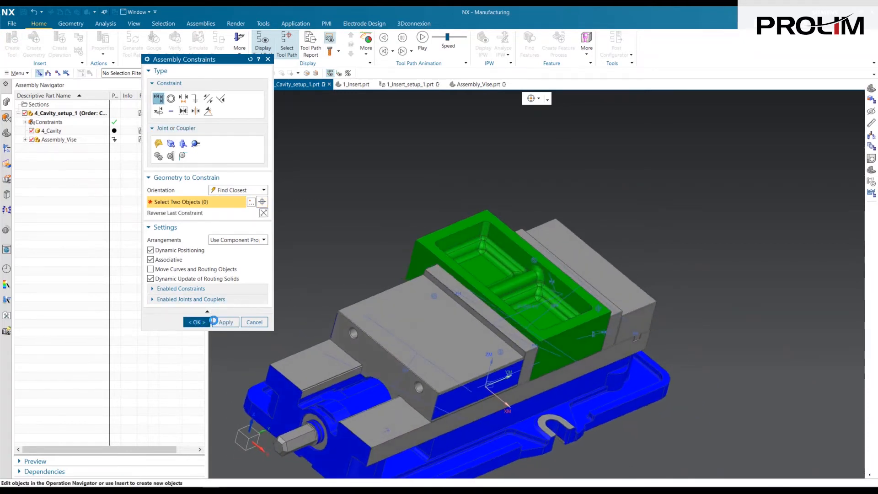
Step: Compare the vise jaw openings in 1_Insert_setup_1, 4_Cavity_setup_1 and Assembly_Vise
click(418, 84)
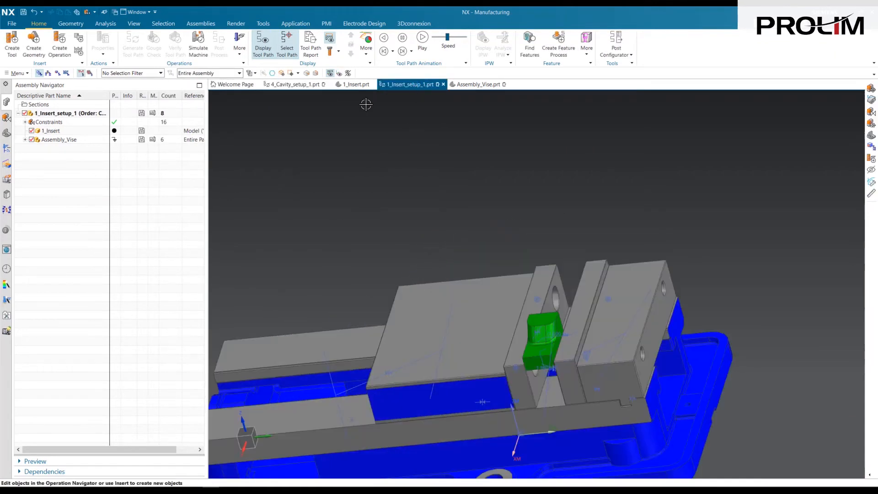
click(284, 84)
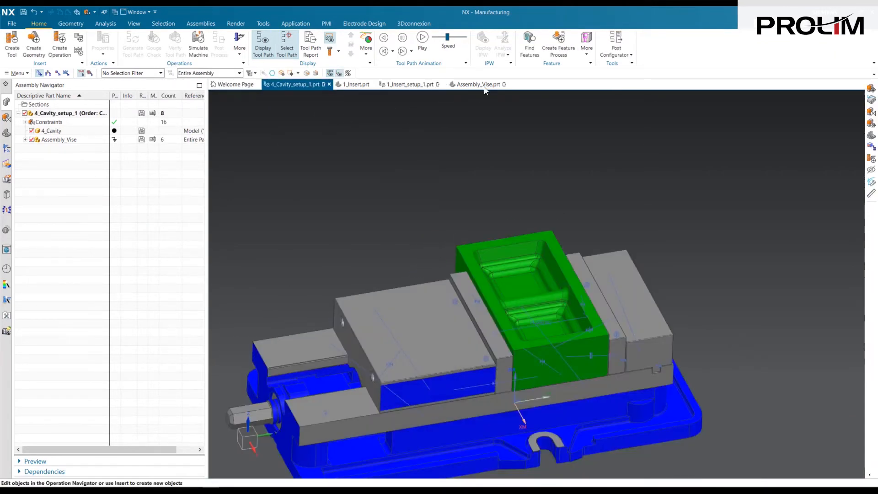
click(479, 85)
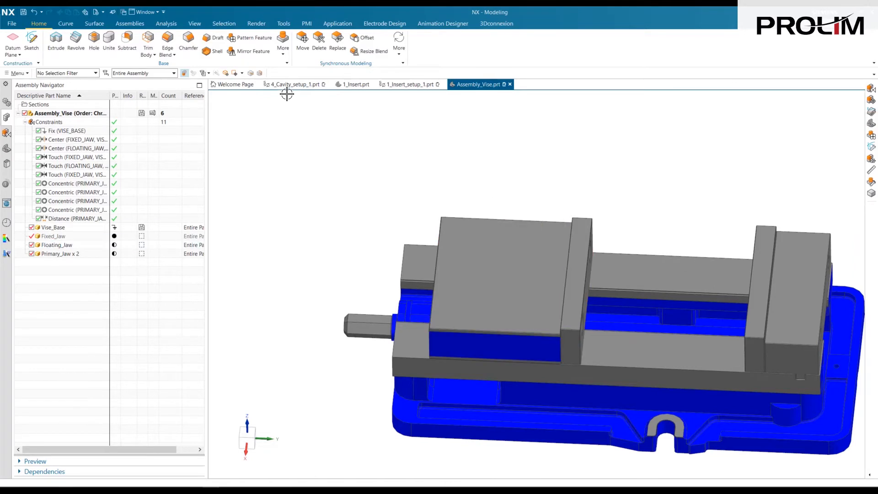
Step: Create a new inch part from the Model template, named 7_Bosses_setup_1
click(13, 23)
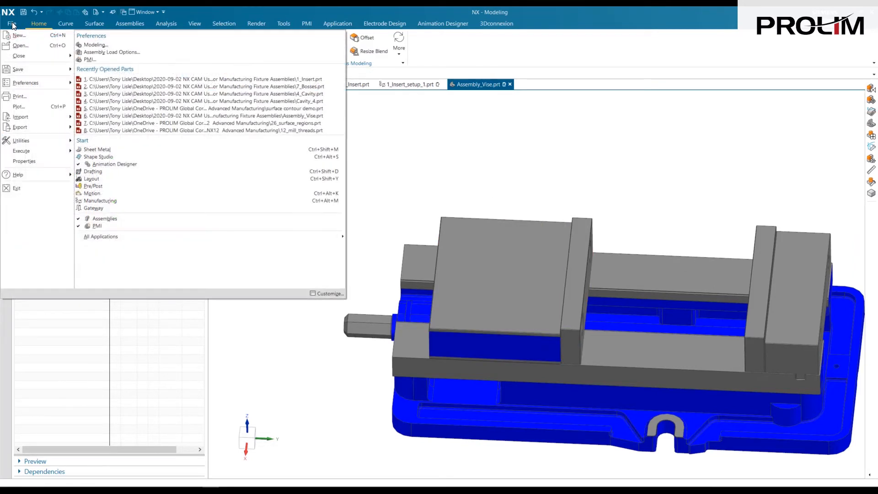
click(19, 45)
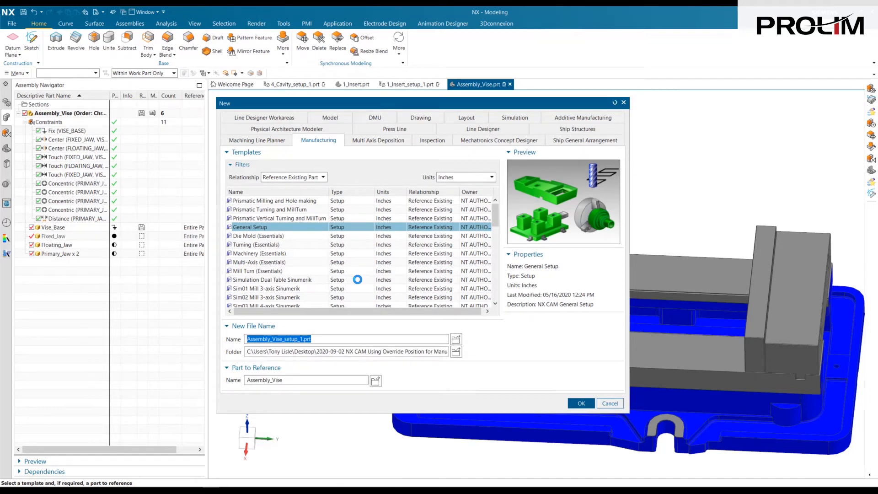
click(337, 118)
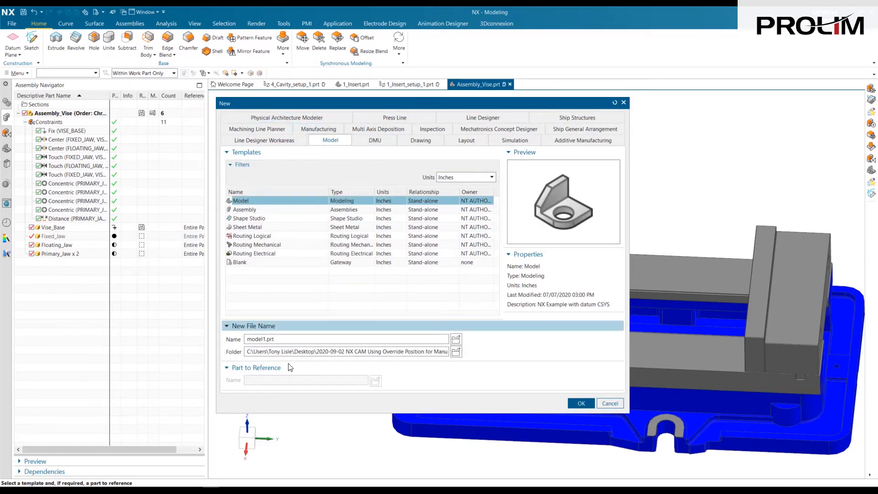
click(303, 344)
text(A)
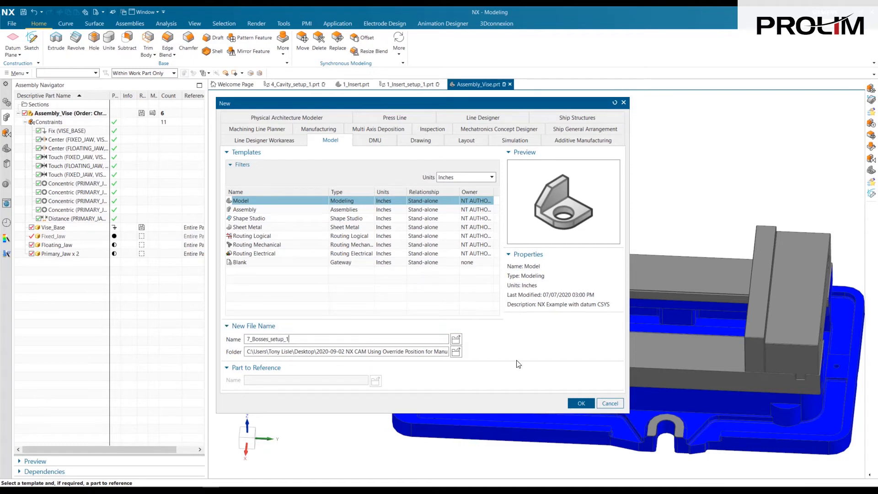
click(581, 407)
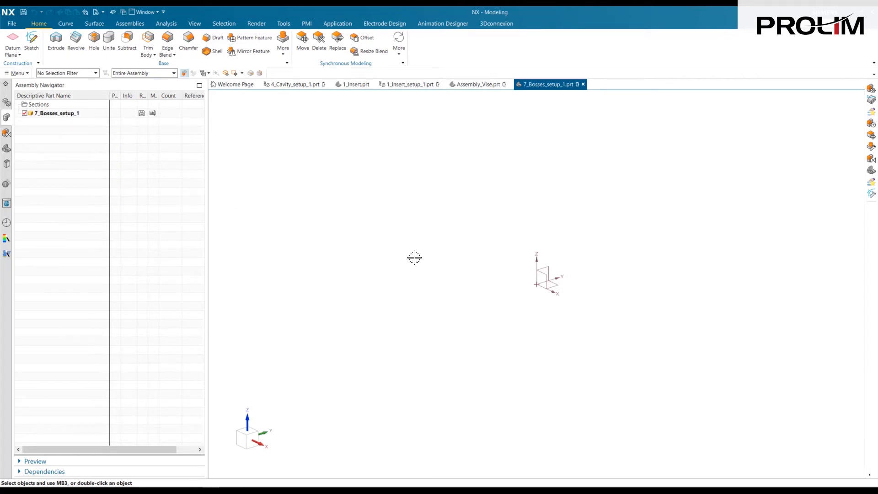
Step: Add Assembly_Vise to 7_Bosses_setup_1 at the absolute origin and fix it in place with a Fix constraint
right_drag(367, 231, 281, 229)
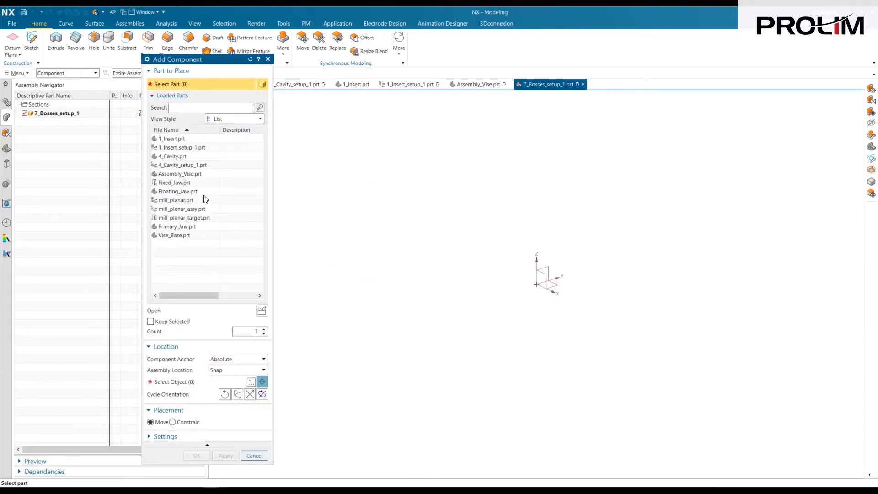
click(179, 173)
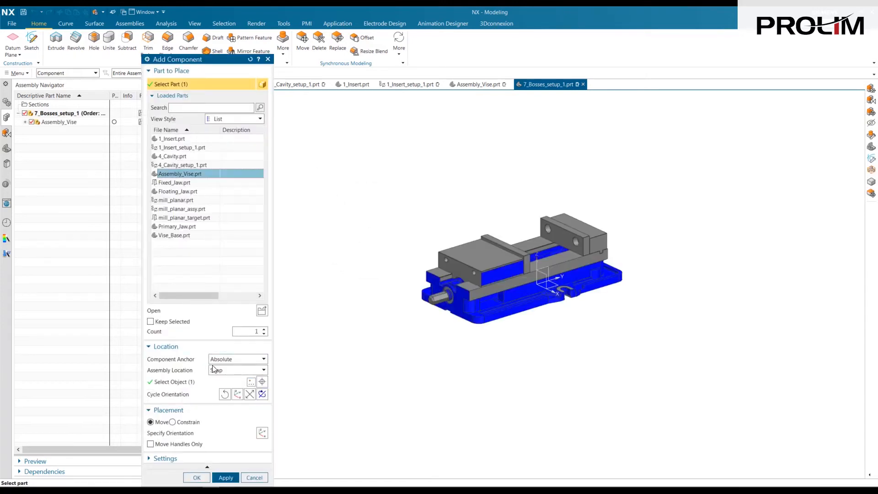
click(197, 477)
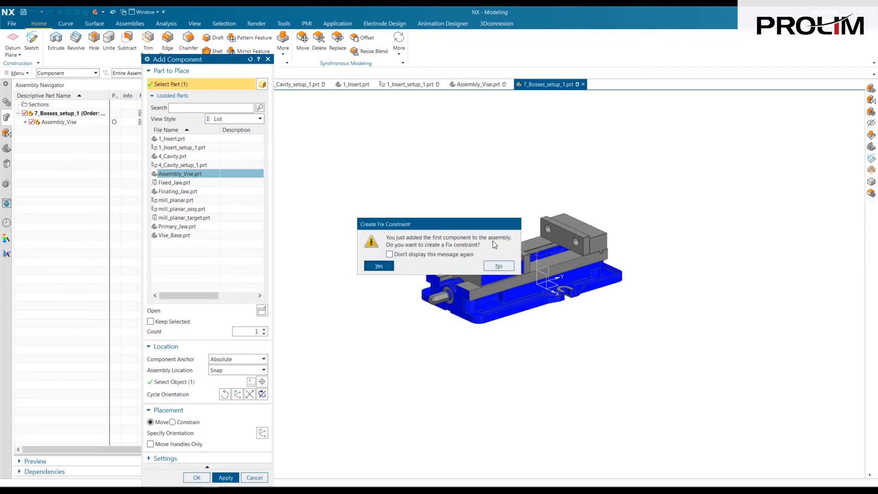
click(379, 266)
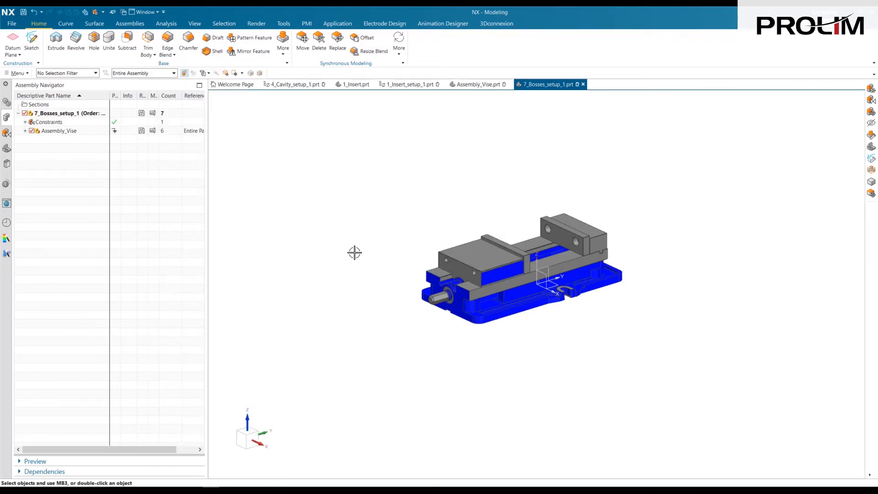
Step: Add the 7_Bosses part file as a component beside the vise
right_click(303, 225)
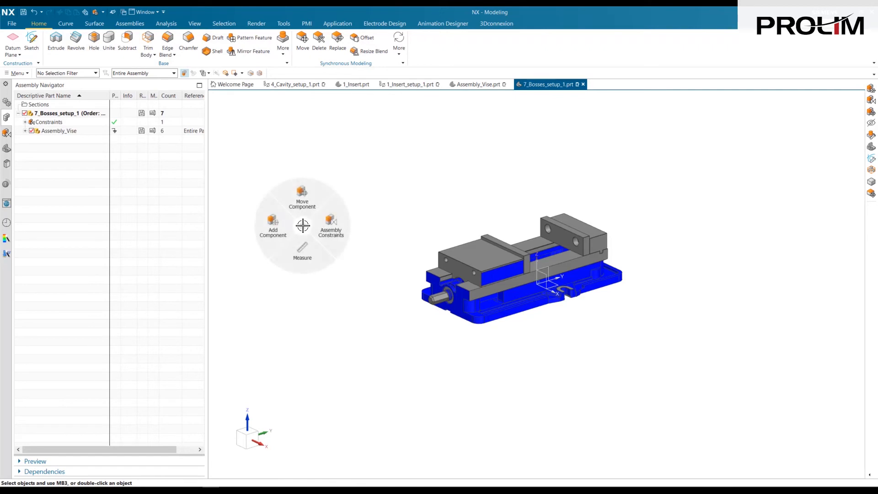
click(274, 226)
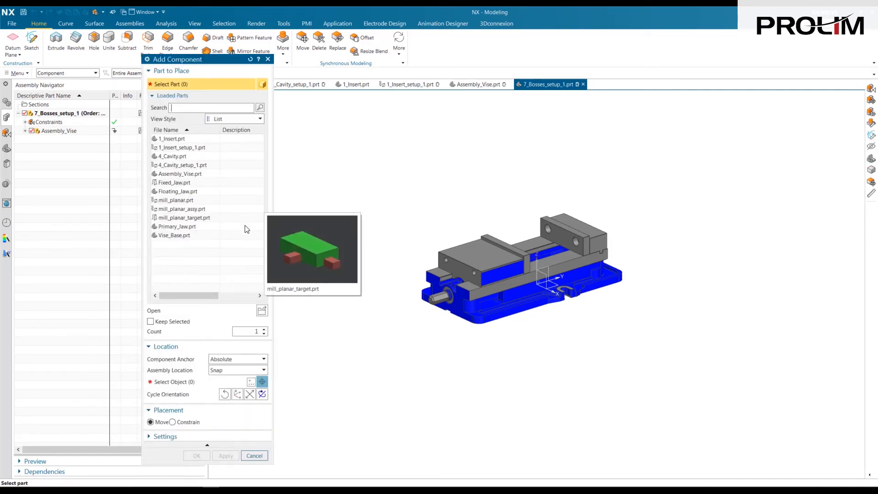
click(262, 309)
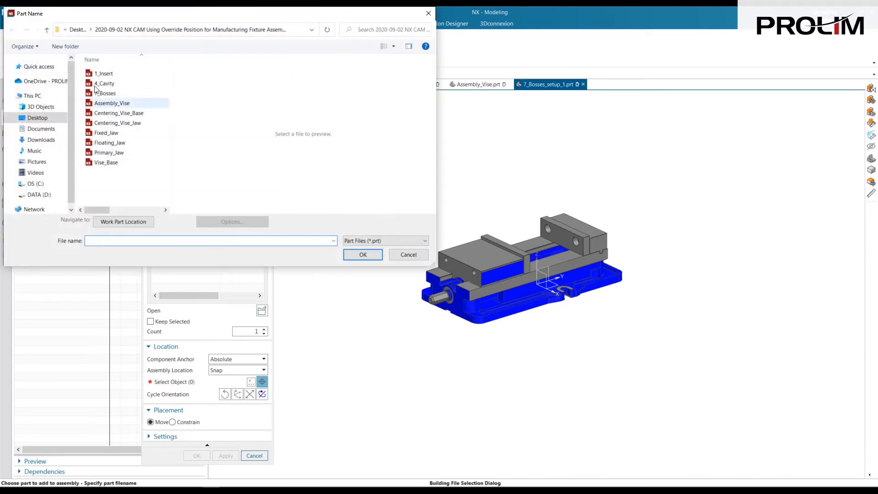
click(110, 94)
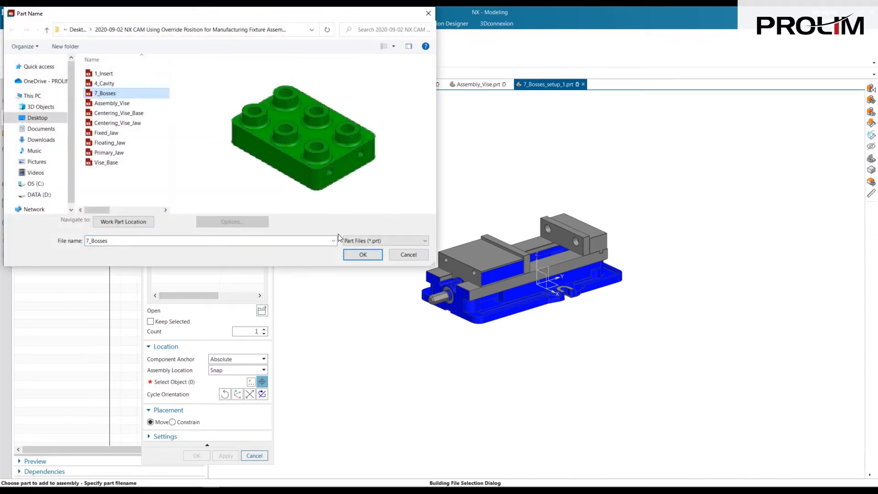
click(363, 255)
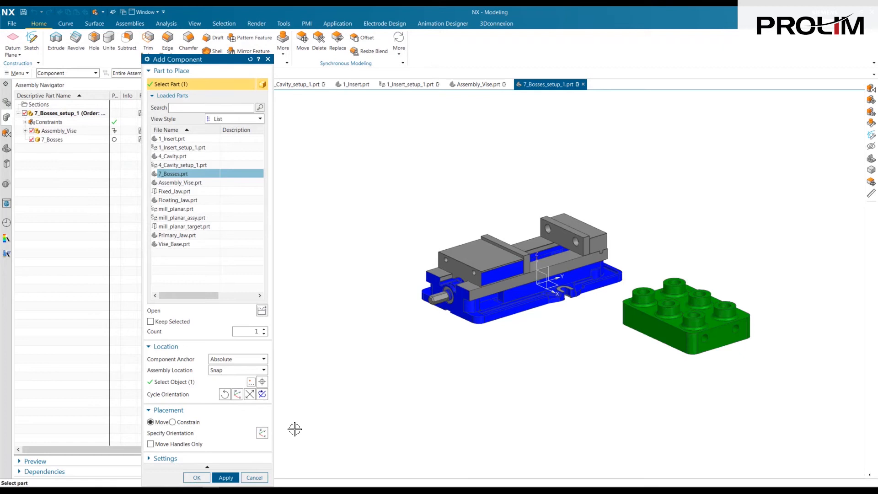
click(196, 478)
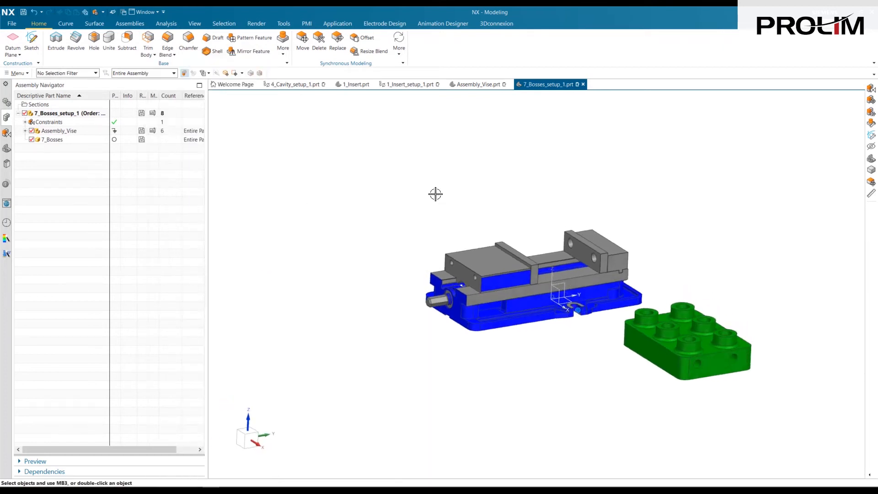
Step: Override the floating jaw's position and center 7_Bosses across the vise with a 2 to 2 Center constraint between their opposite side faces
right_click(496, 268)
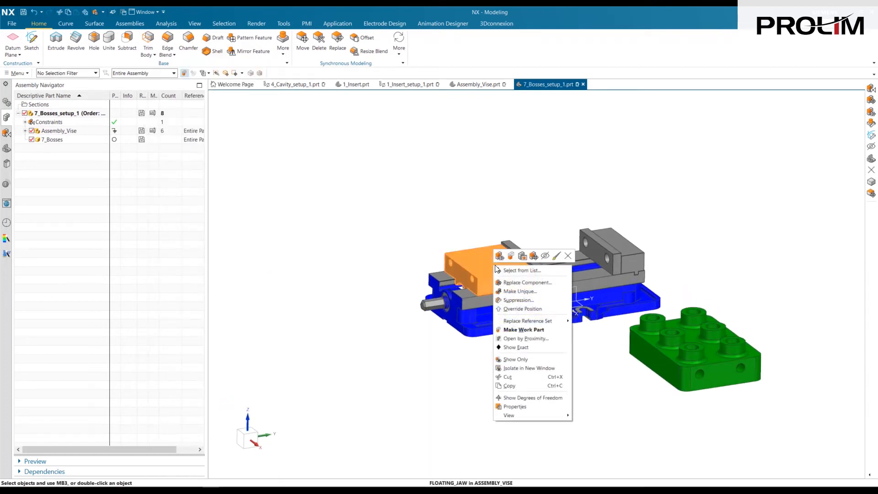
click(536, 311)
right_drag(405, 182, 520, 179)
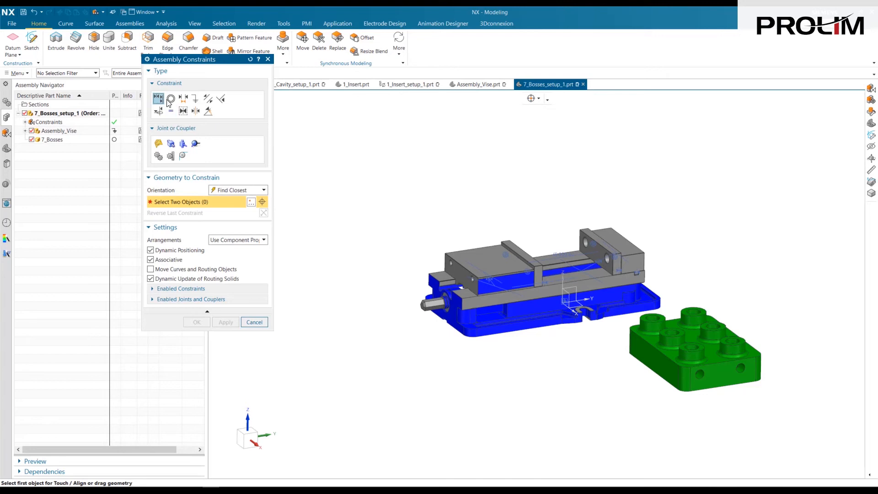
click(197, 113)
click(719, 387)
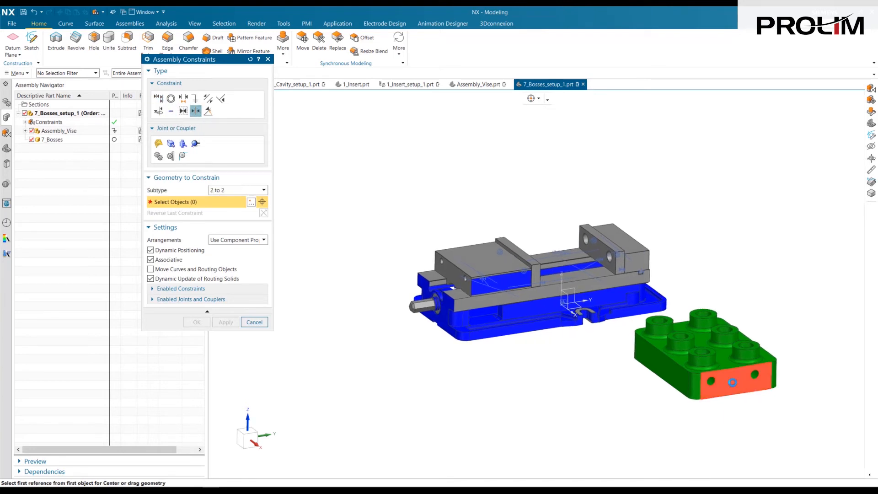
middle_drag(719, 387, 689, 352)
click(557, 276)
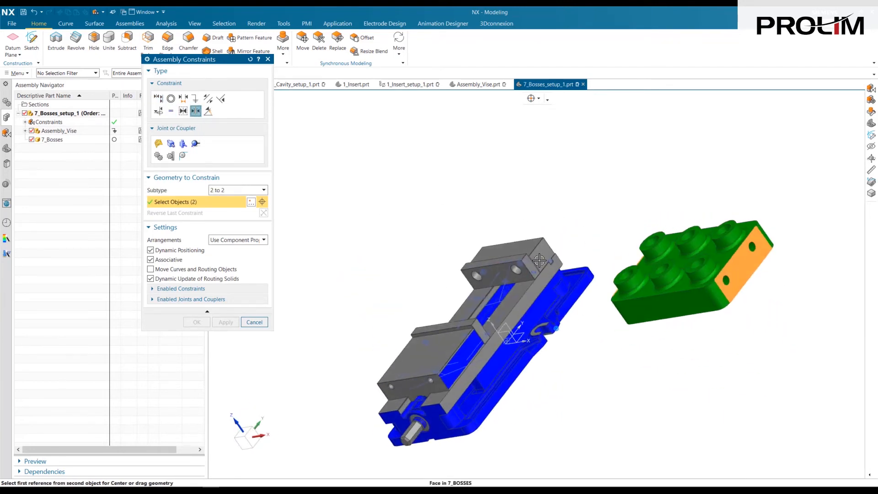
click(543, 255)
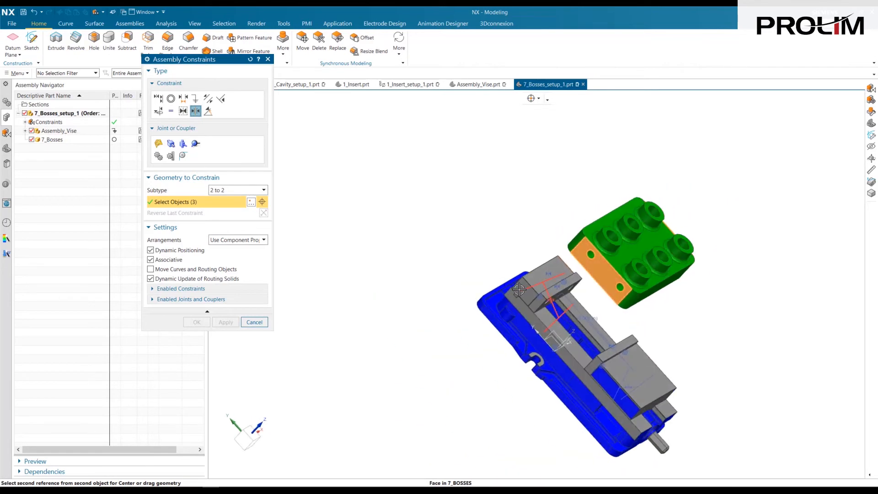
click(520, 289)
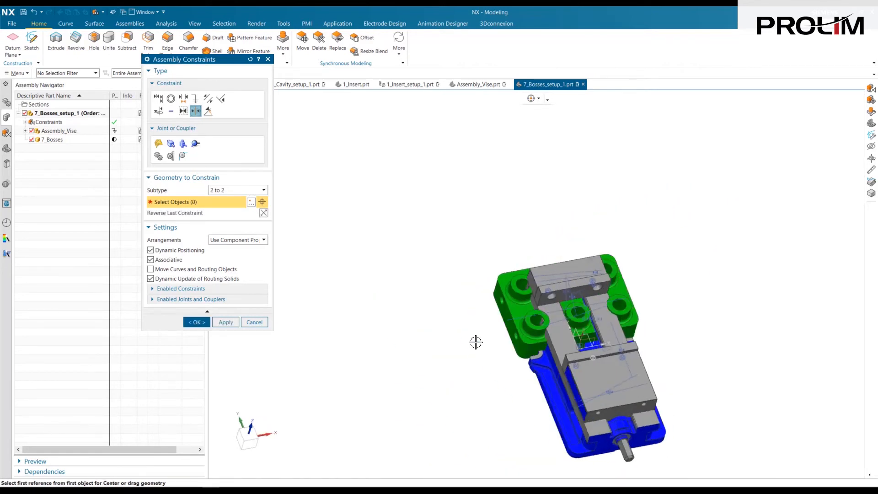
Step: Add Touch/Align constraints that clamp 7_Bosses between the primary and floating jaw faces and seat its underside on the vise base
click(158, 99)
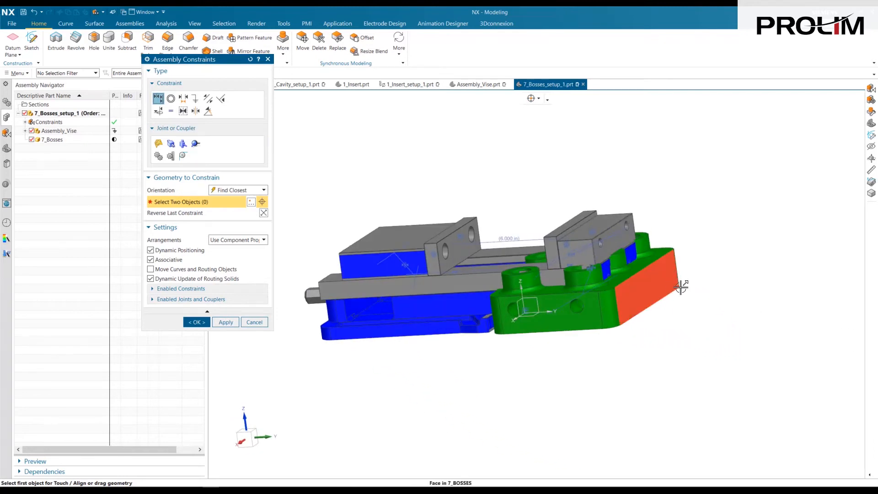
click(671, 286)
click(563, 234)
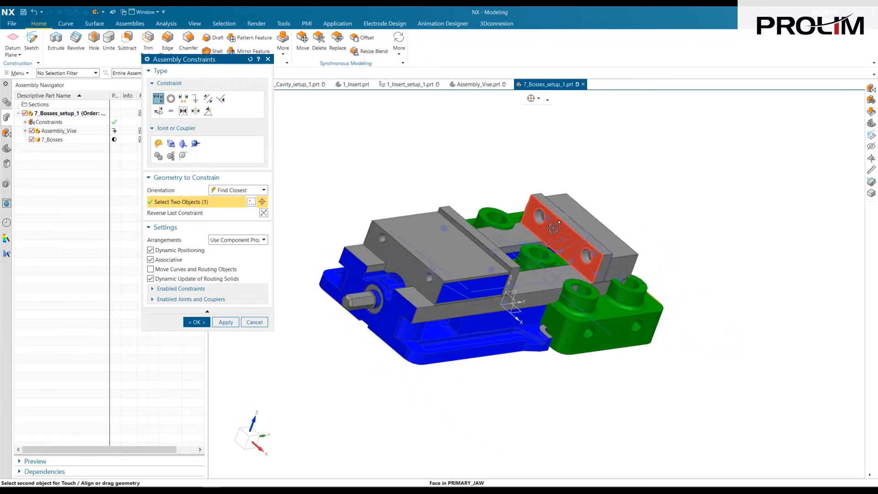
click(502, 334)
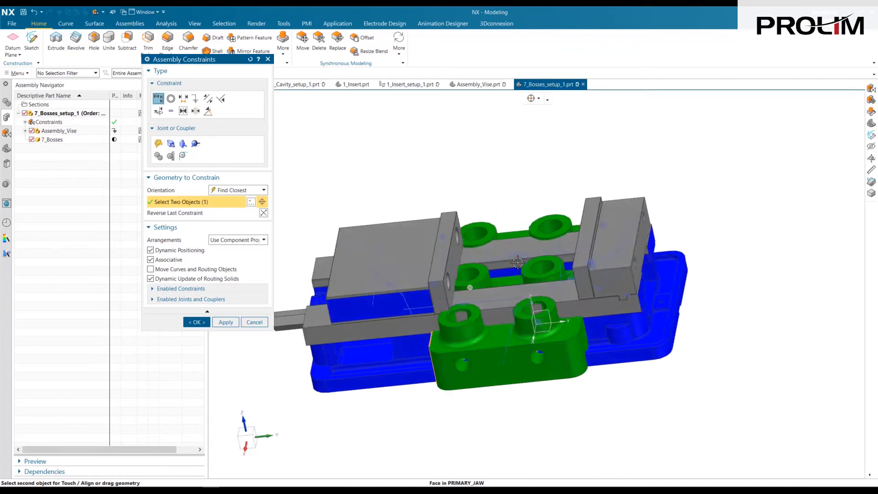
middle_drag(473, 309, 546, 278)
click(507, 342)
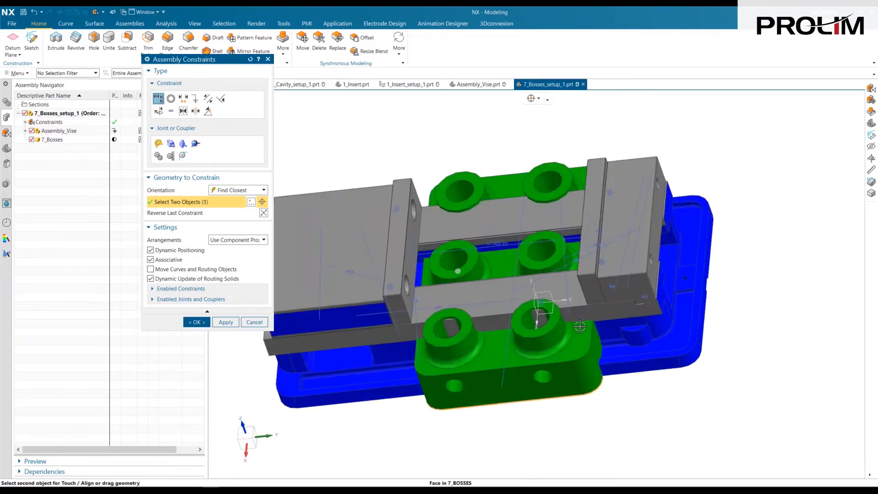
click(485, 291)
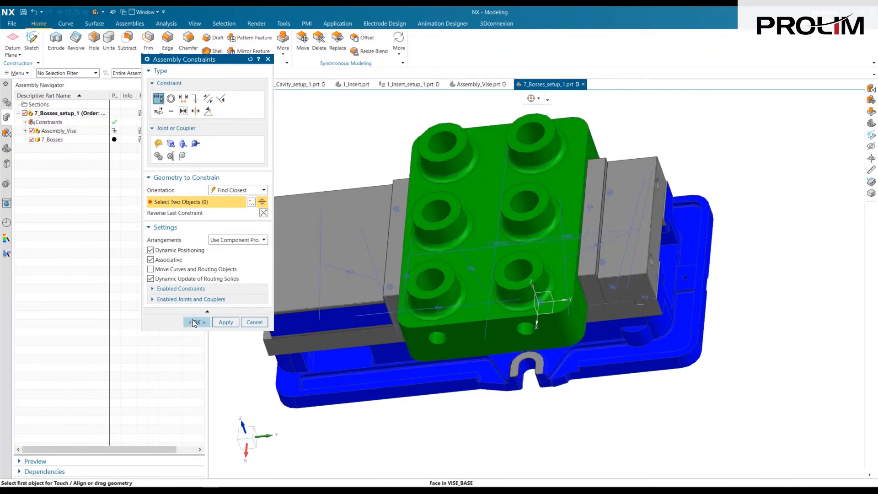
click(196, 323)
middle_drag(458, 275, 480, 146)
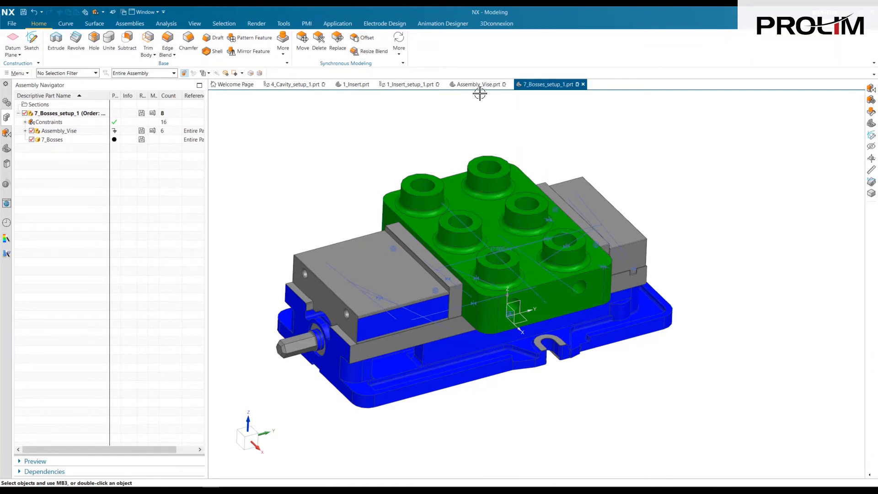
Step: Turn off the display of constraints in the graphics window for 4_Cavity_setup_1, 1_Insert_setup_1 and 7_Bosses_setup_1
click(414, 85)
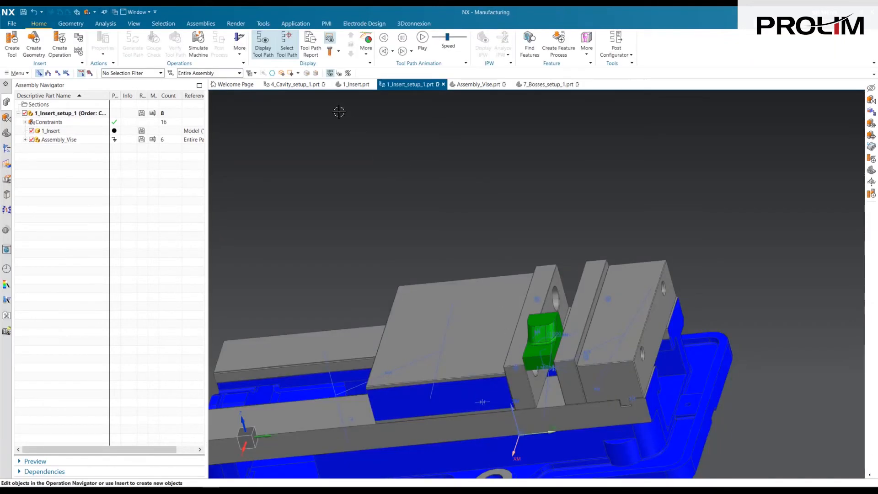
click(291, 85)
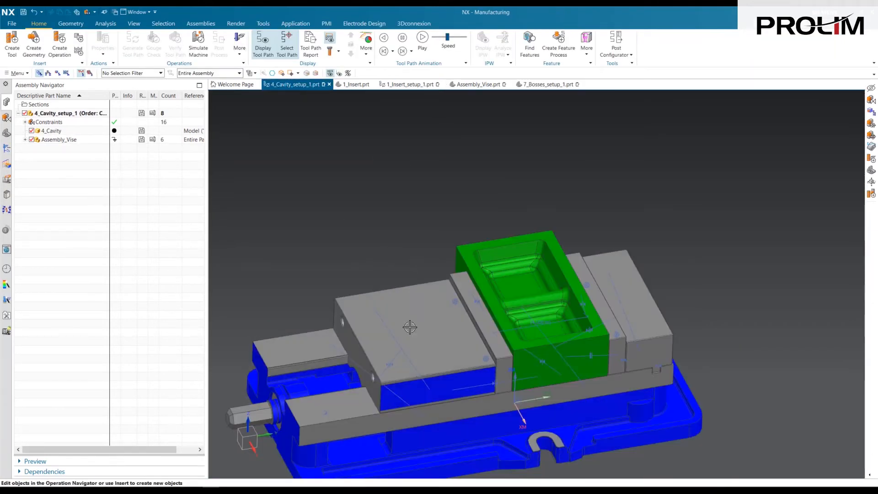
right_click(52, 122)
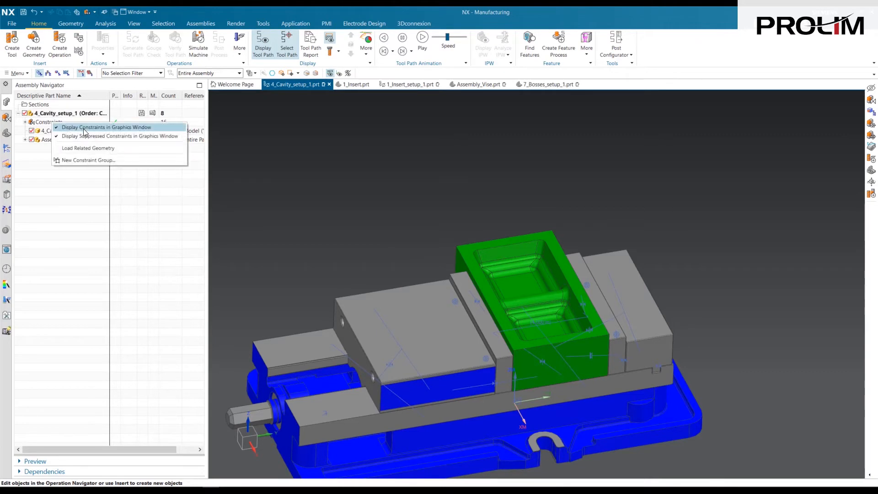
click(84, 127)
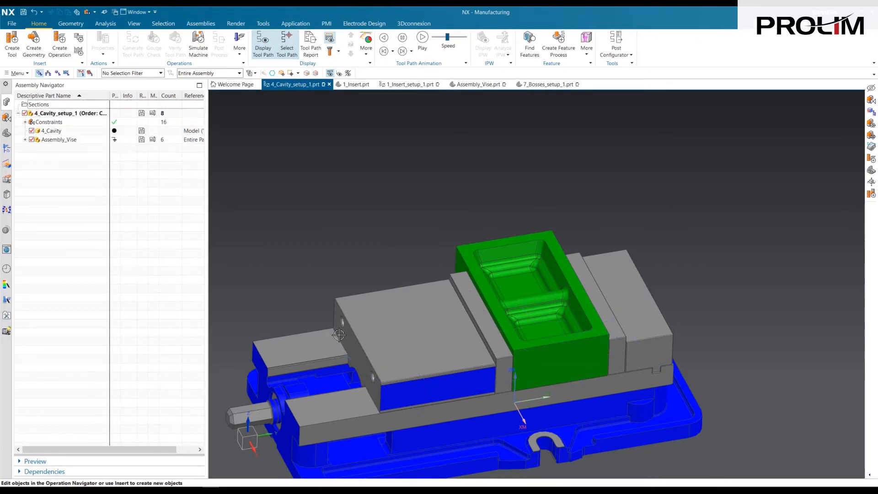
click(412, 86)
right_click(49, 122)
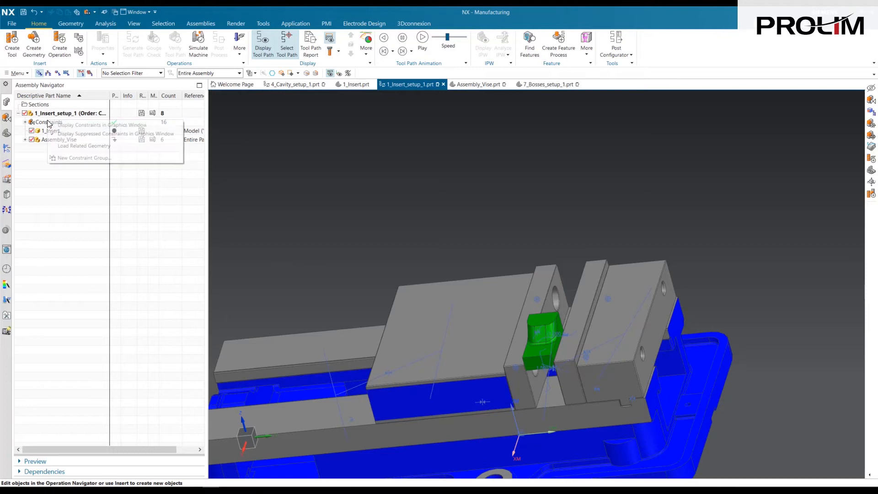
click(84, 128)
click(545, 84)
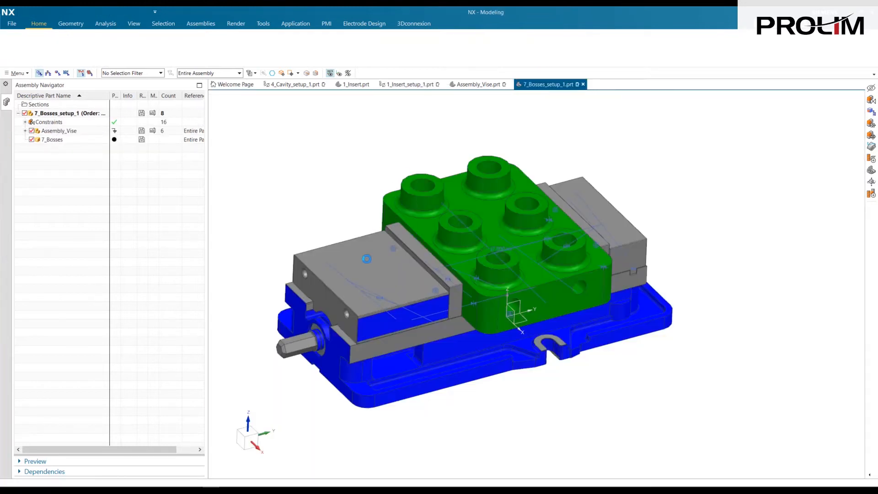
right_click(54, 126)
click(83, 132)
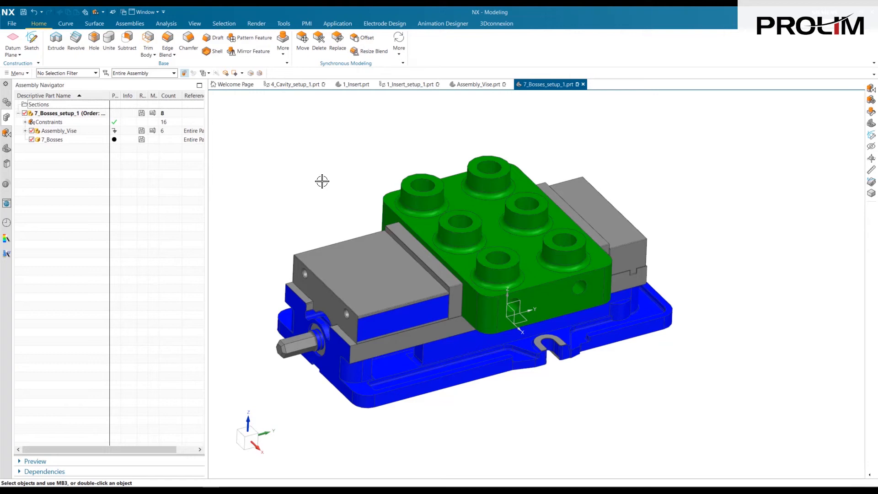
Step: Create a new part named Assembly_Centering_Vise
click(12, 25)
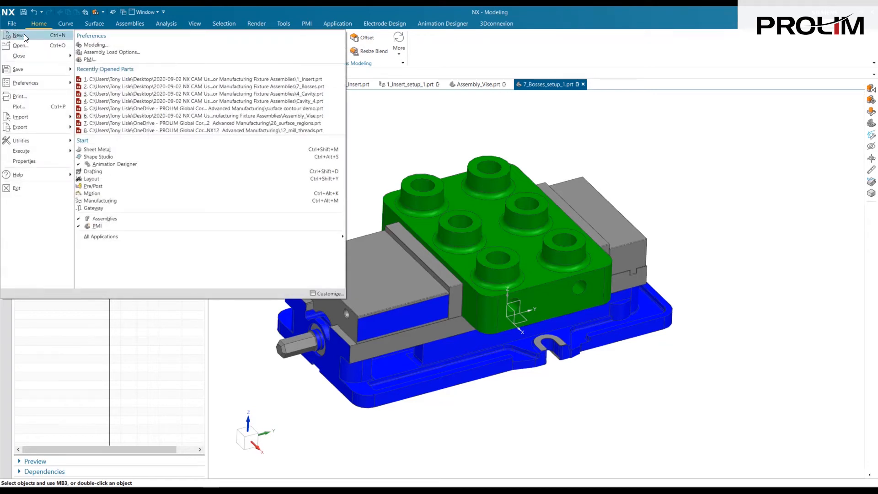
click(20, 36)
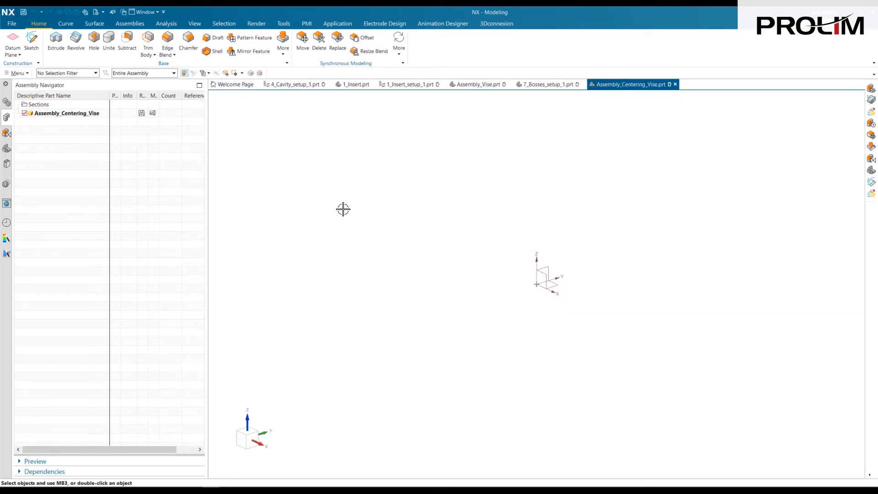
Step: Add the Centering_Vise_Base part file to Assembly_Centering_Vise with an absolute component anchor and fix it in place
right_drag(344, 185, 255, 188)
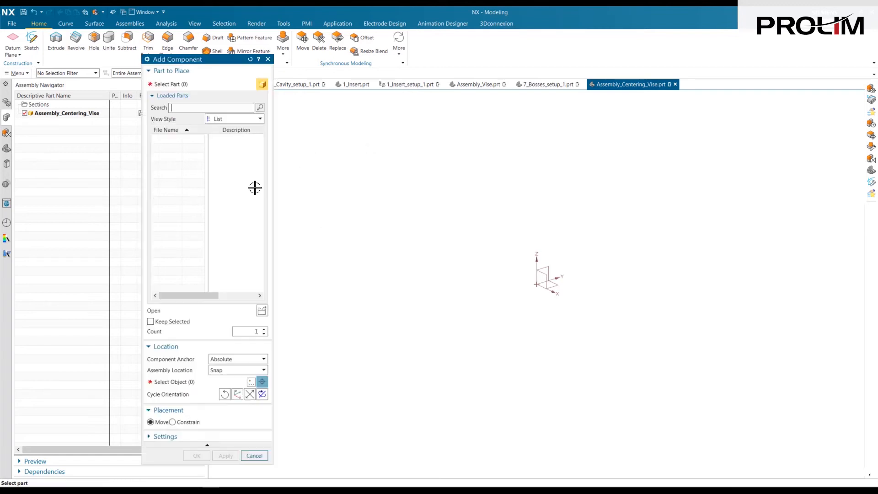
click(262, 311)
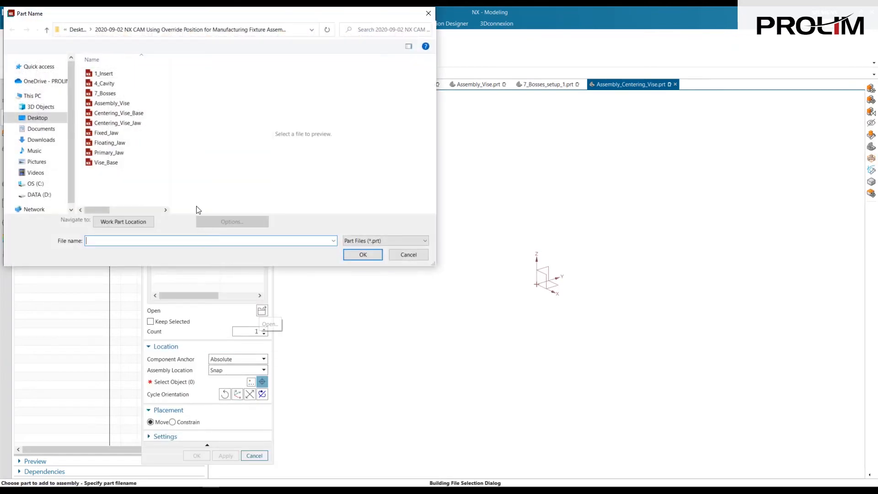
click(119, 113)
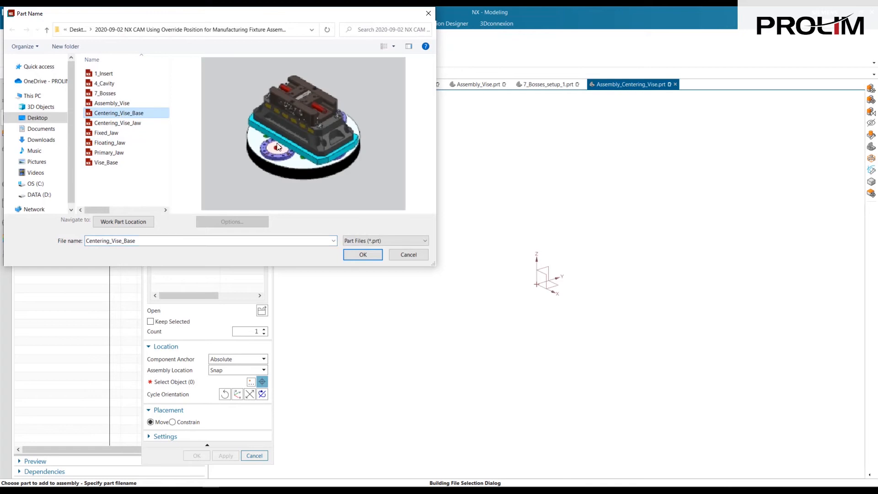
click(366, 254)
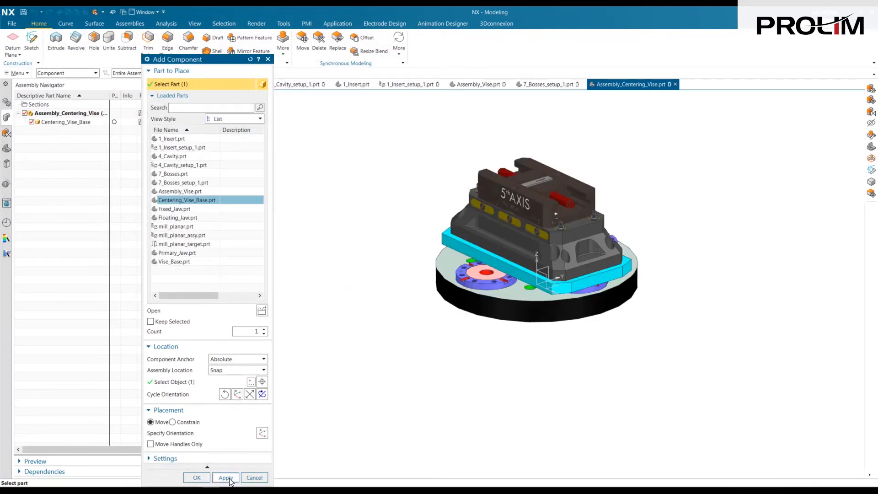
click(226, 478)
click(380, 267)
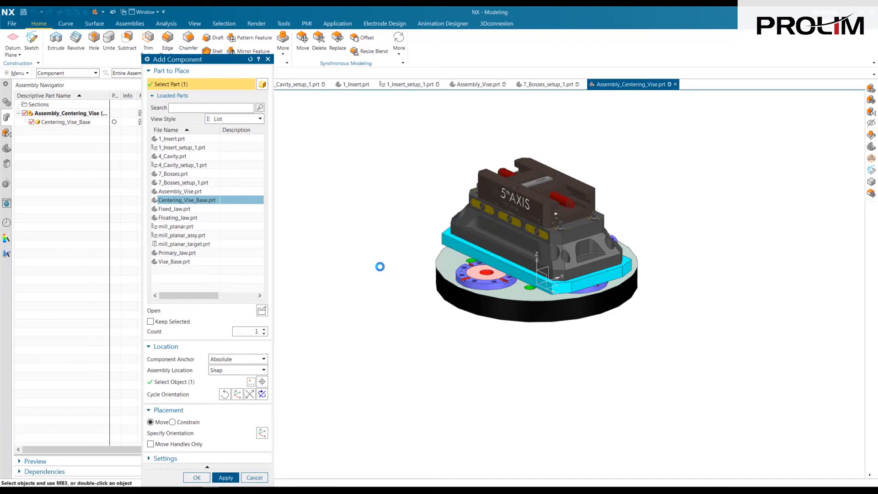
Step: Add the Centering_Vise_Jaw part file, rotated 180 degrees about ZC and moved along XC to about X -3.817
click(262, 311)
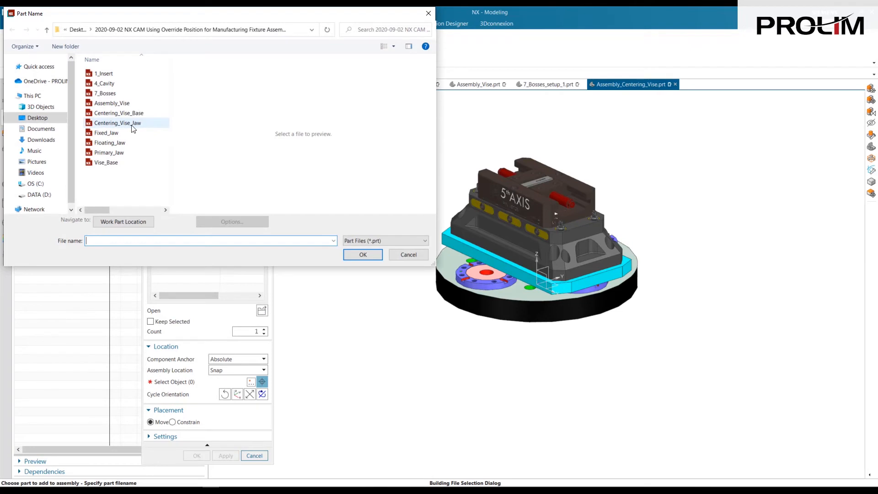
click(130, 124)
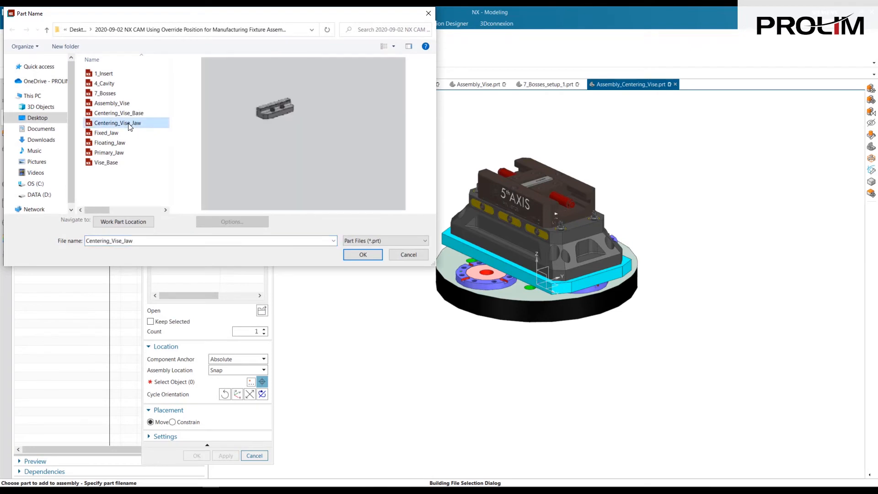
click(364, 255)
click(195, 433)
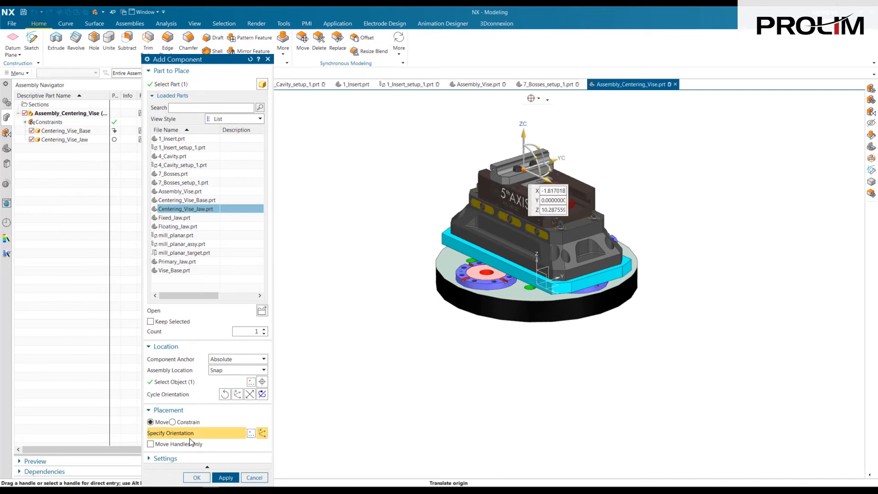
click(549, 172)
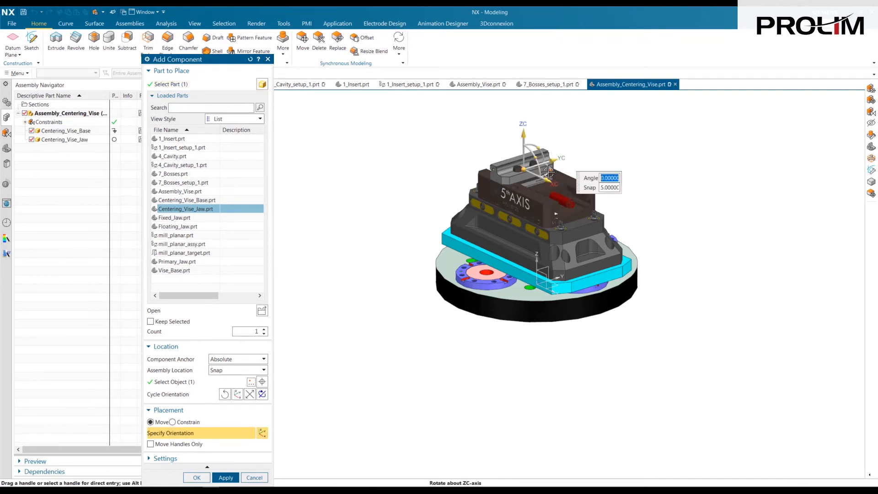
text(180)
key(Return)
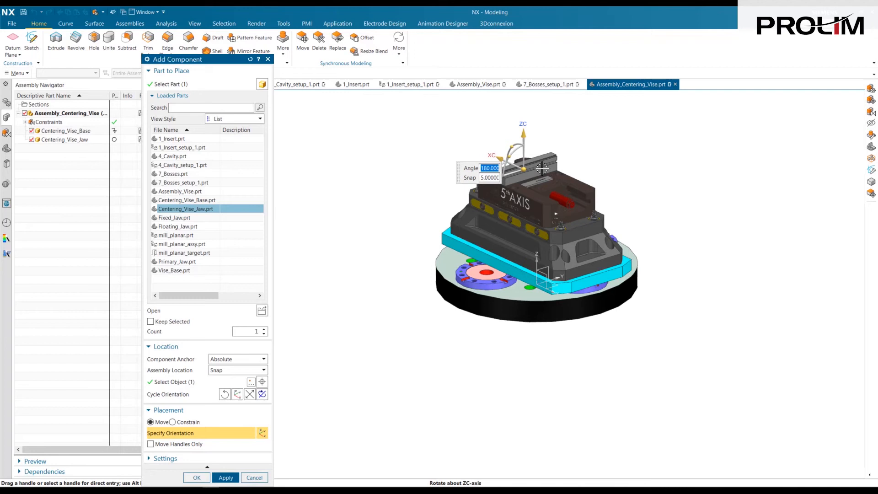
drag(499, 158, 485, 151)
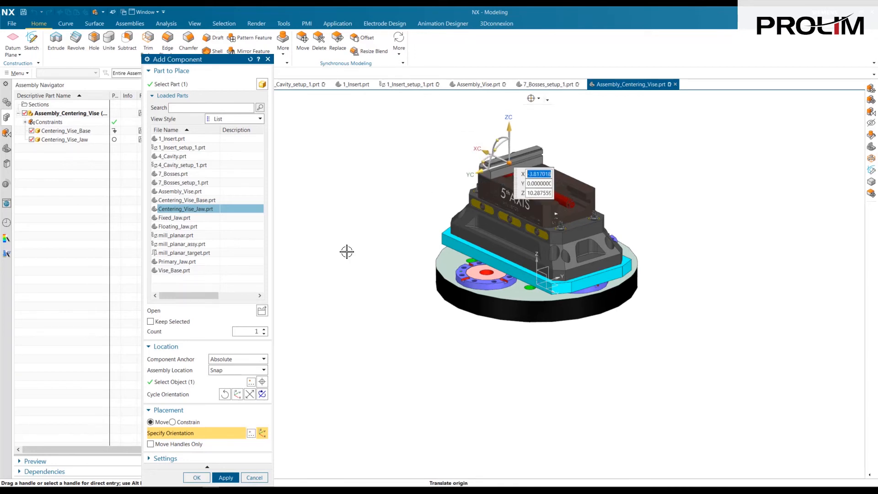
click(226, 477)
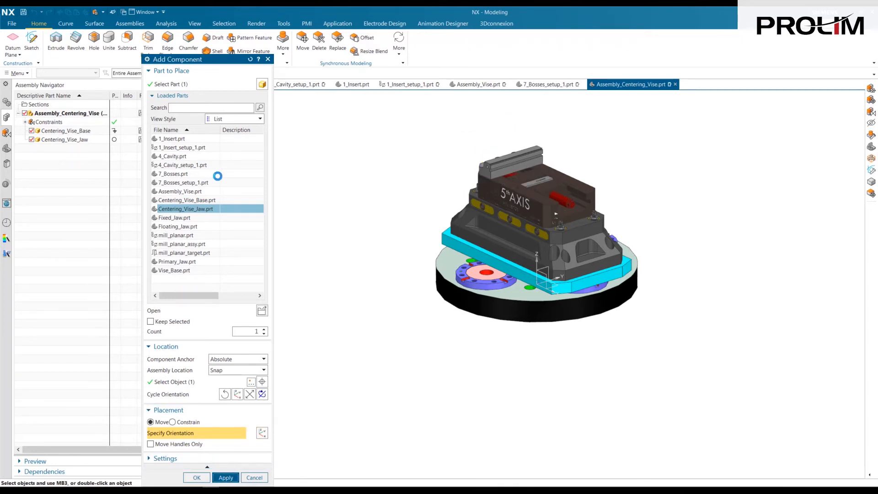
Step: Add a second Centering_Vise_Jaw and move it along XC to the opposite end of the vise base
click(196, 208)
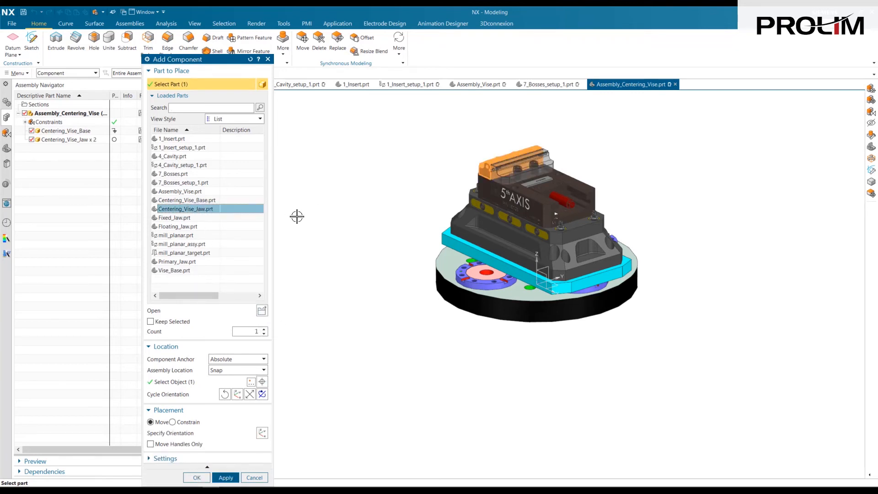
click(197, 434)
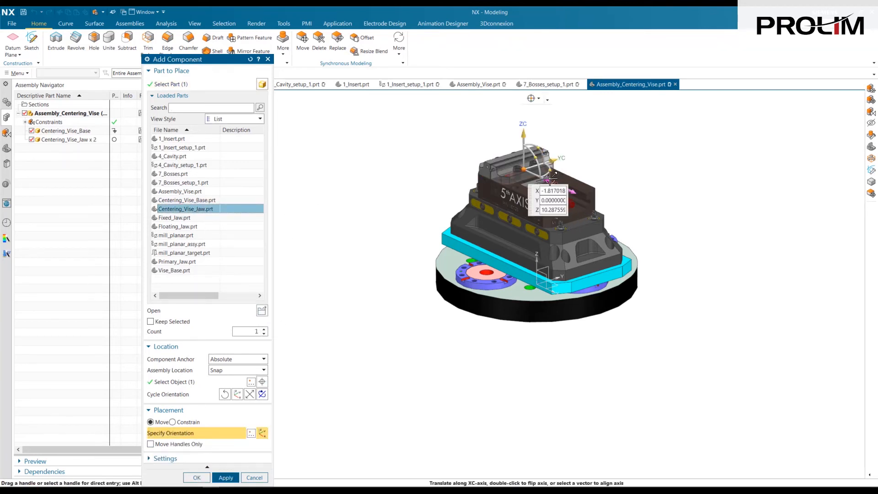
click(196, 477)
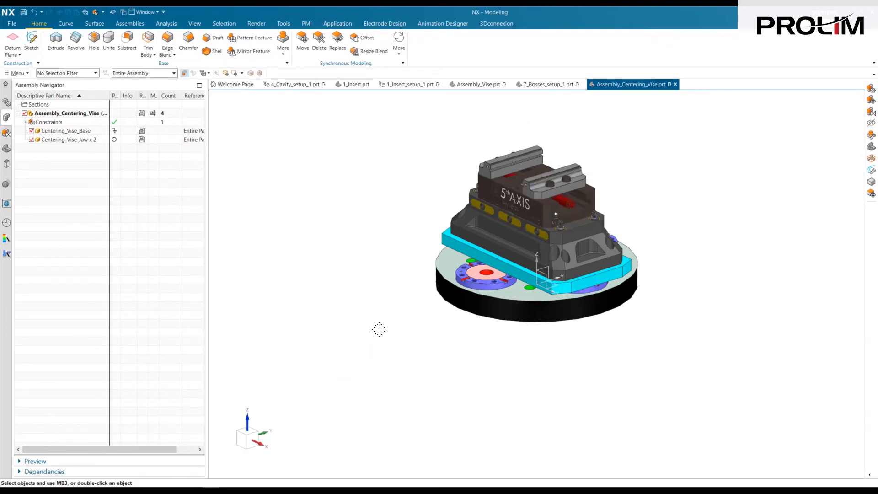
Step: Add a 2 to 2 Center constraint between the side faces of one jaw and the side faces of the vise base
key(Home)
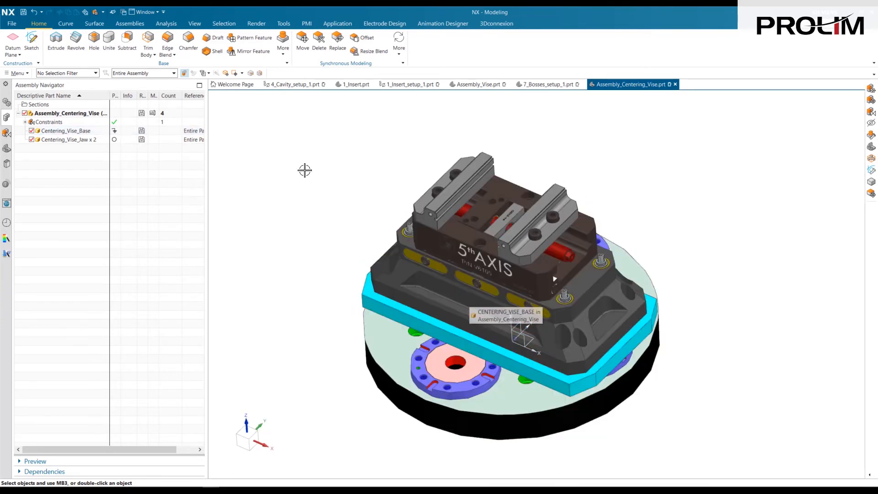
right_drag(297, 164, 310, 144)
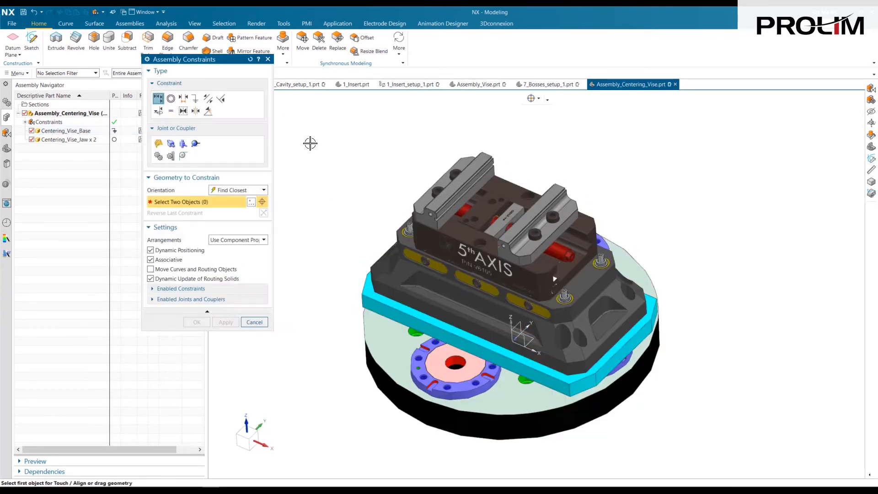
click(196, 111)
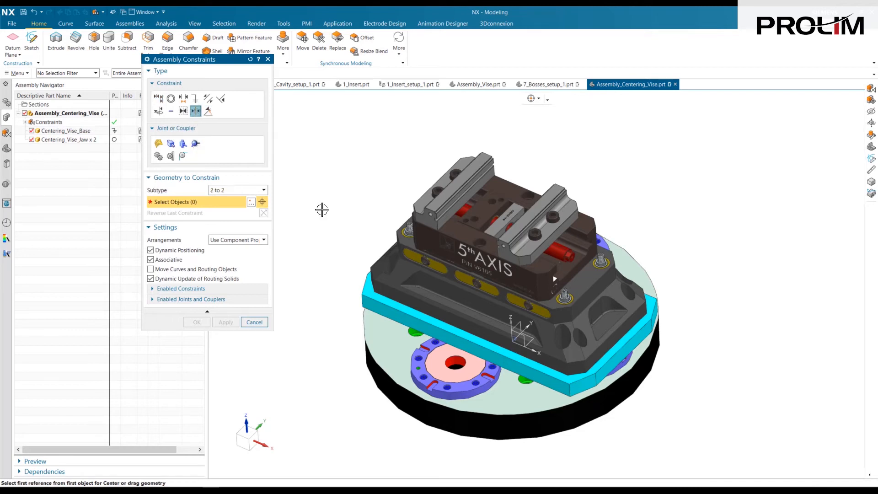
click(391, 202)
middle_drag(391, 202, 501, 147)
click(511, 148)
click(533, 165)
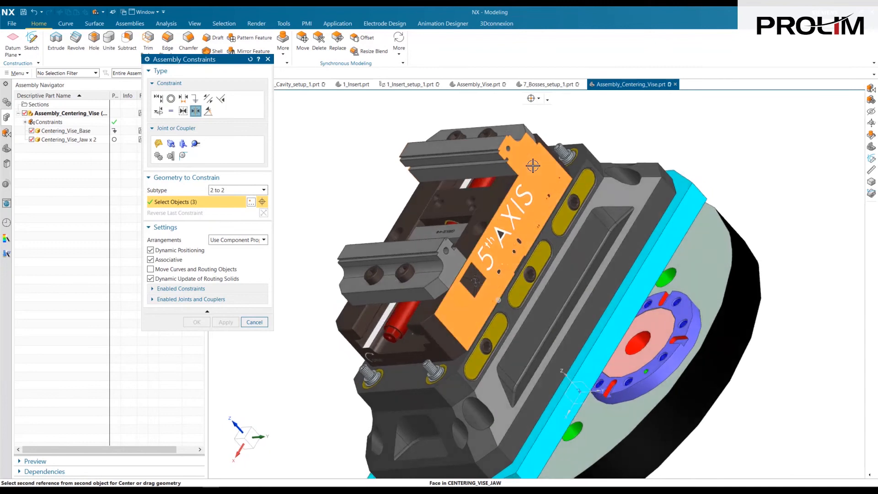
click(528, 181)
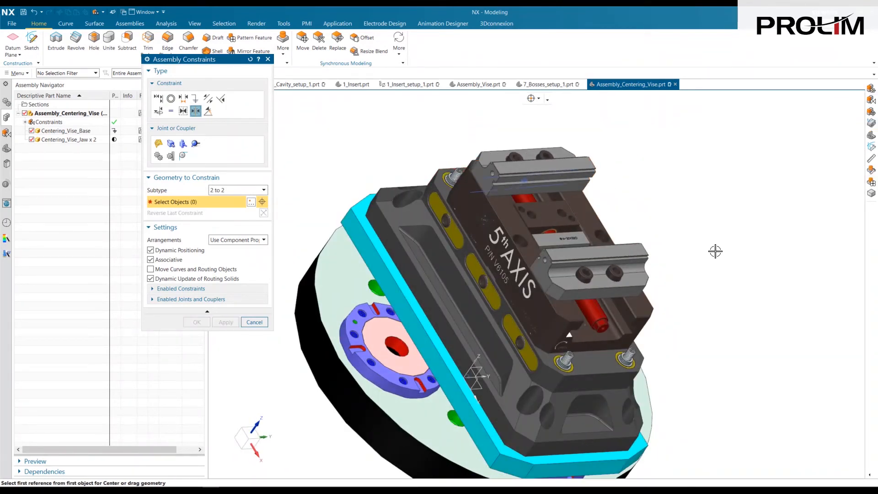
Step: Center the other jaw's side faces between the vise base's side faces with a 2 to 2 Center constraint and apply it
click(540, 270)
middle_drag(540, 270, 526, 290)
click(549, 304)
click(549, 305)
click(535, 281)
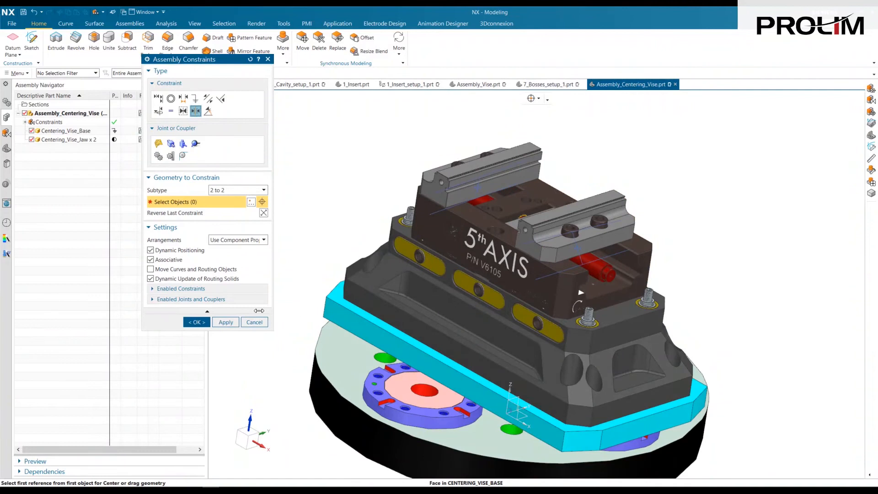
click(226, 322)
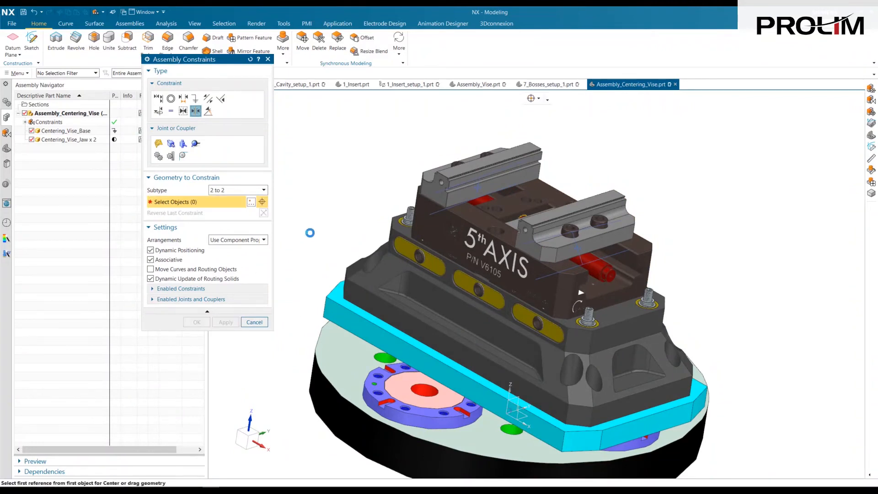
Step: Center the outer faces of the two jaws between the end faces of the vise base, using the 2 to 2 subtype
middle_drag(560, 251, 485, 199)
click(562, 227)
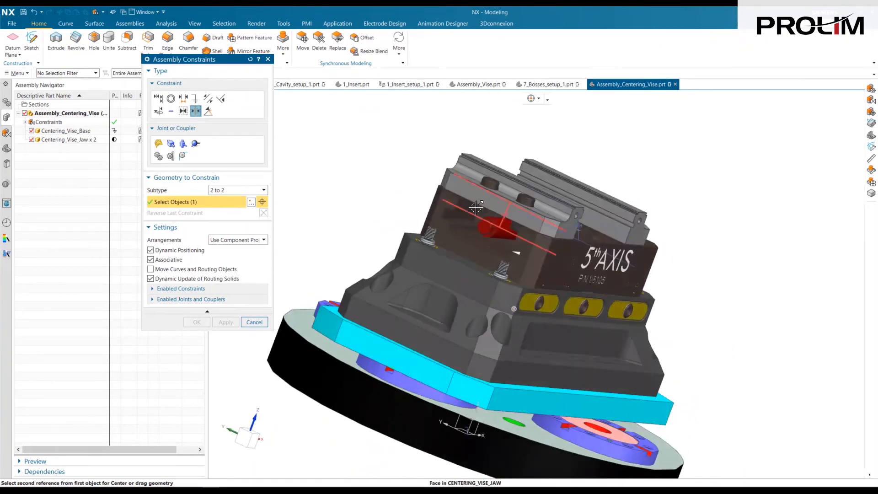
click(482, 199)
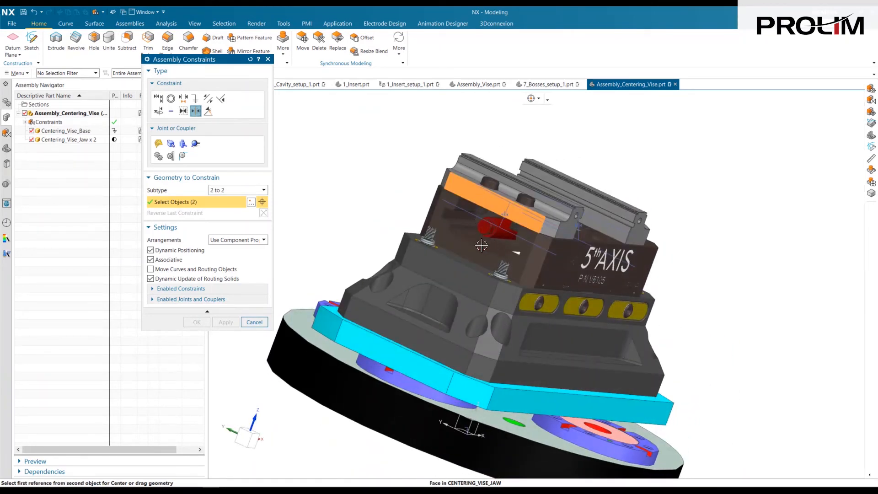
click(453, 241)
middle_drag(652, 278, 465, 218)
click(597, 250)
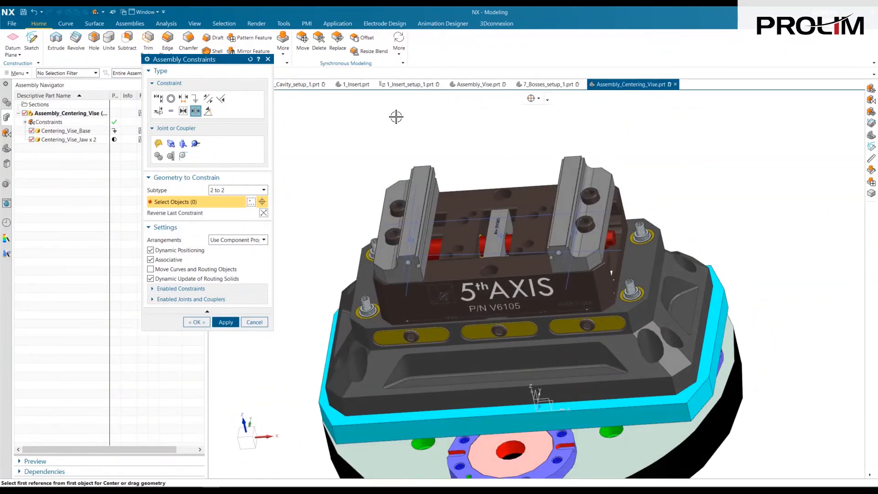
right_click(397, 118)
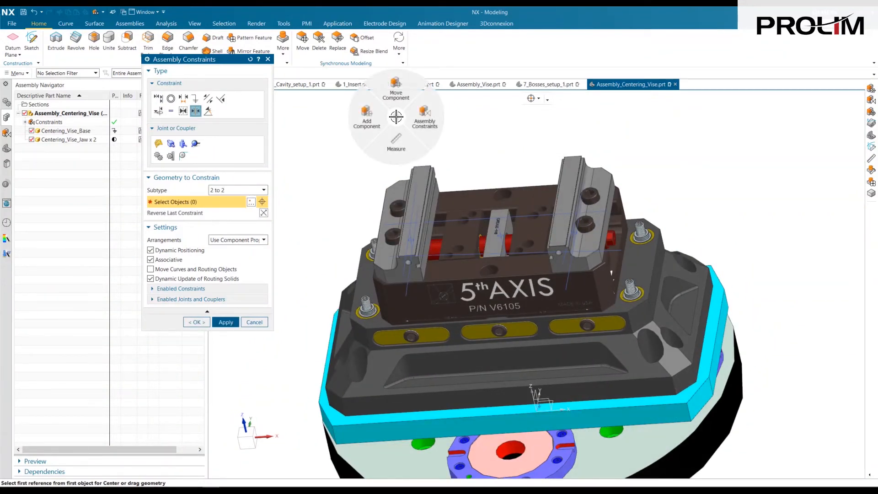
click(396, 117)
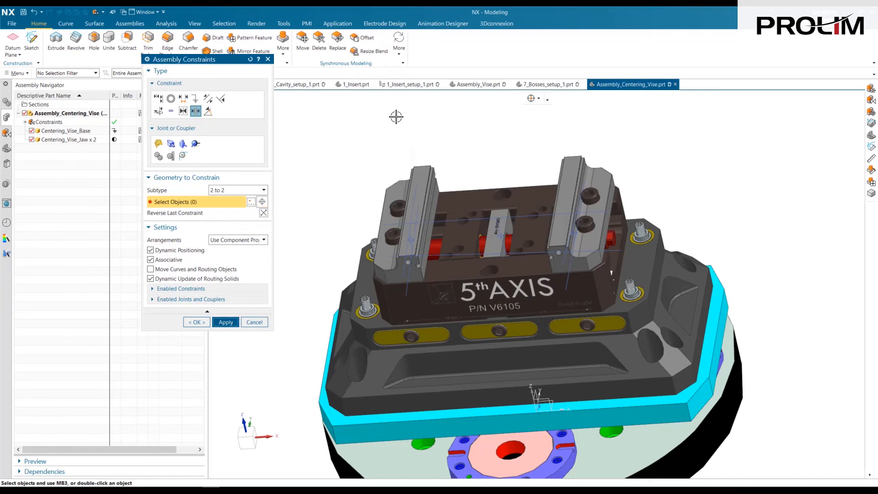
Step: Add Touch Align constraints seating the underside of both jaws on the vise base's top face
click(162, 98)
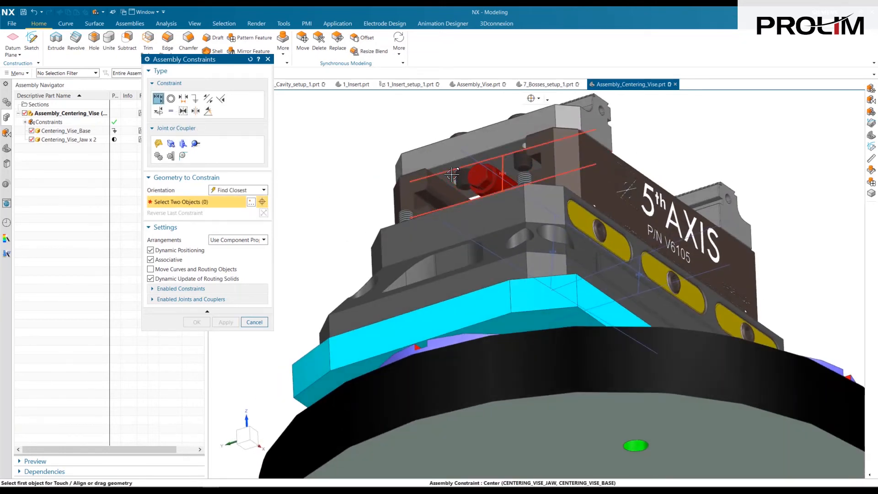
click(456, 177)
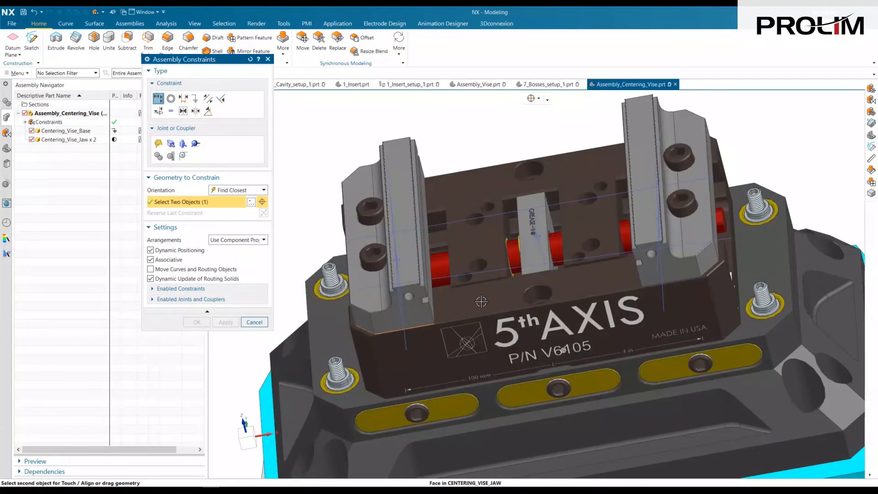
click(481, 301)
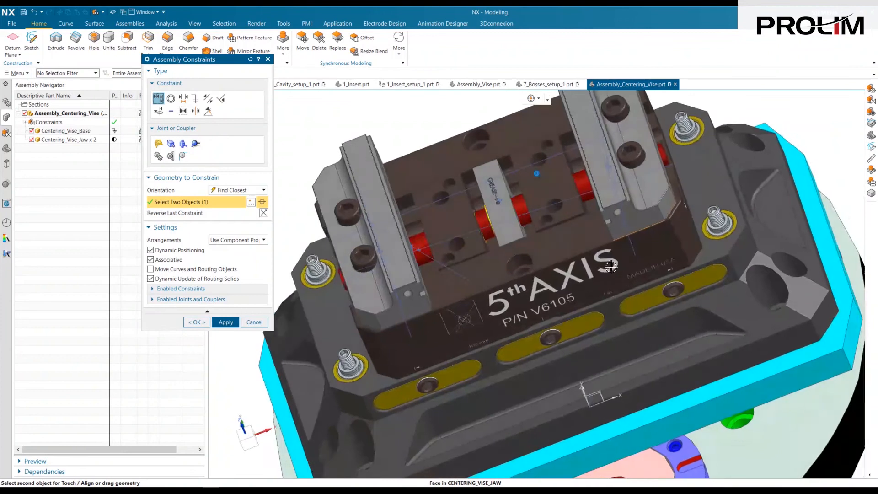
click(569, 243)
click(353, 300)
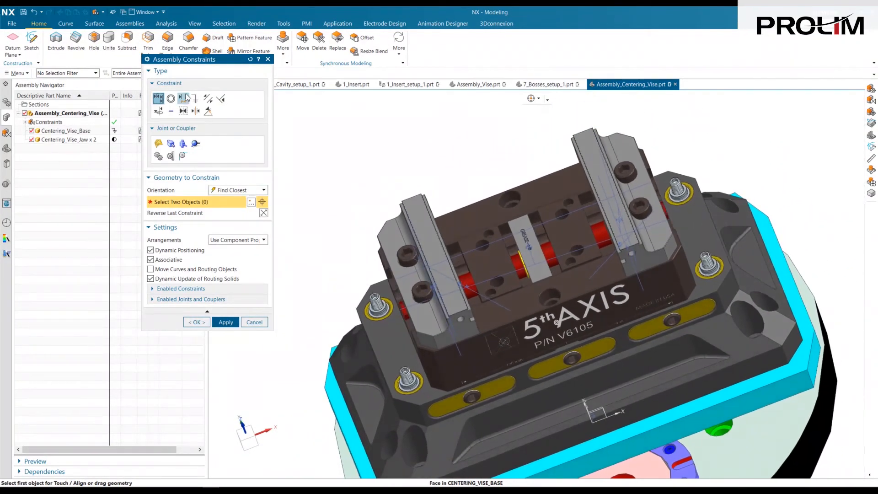
Step: Add a 5 in Distance constraint between the jaws' facing inner faces, with an upper limit of 6 in and a lower limit of 0
click(183, 98)
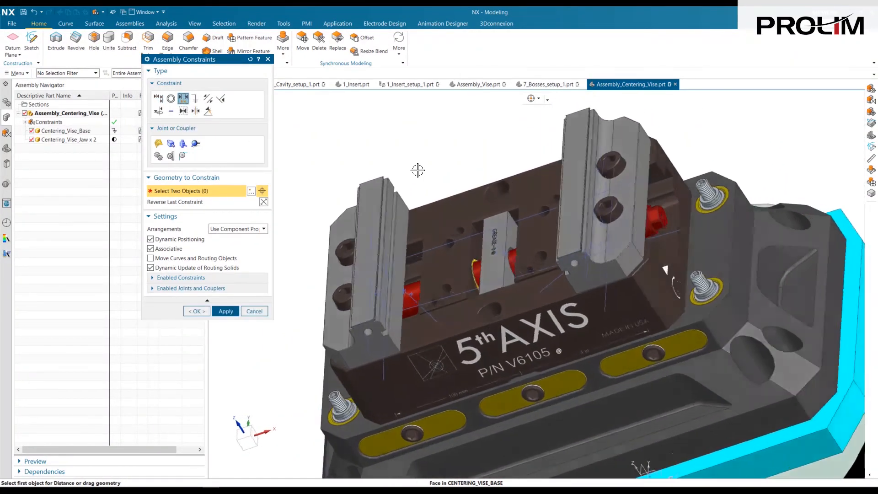
click(405, 202)
middle_drag(516, 200, 606, 220)
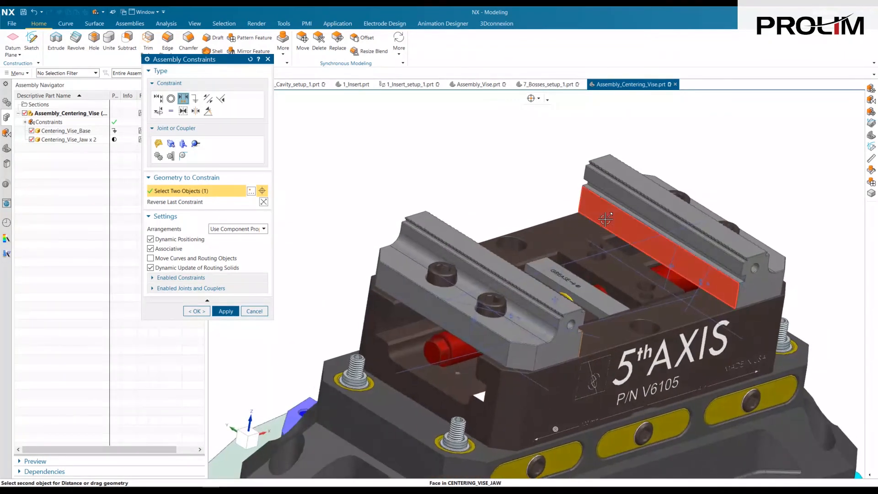
click(608, 216)
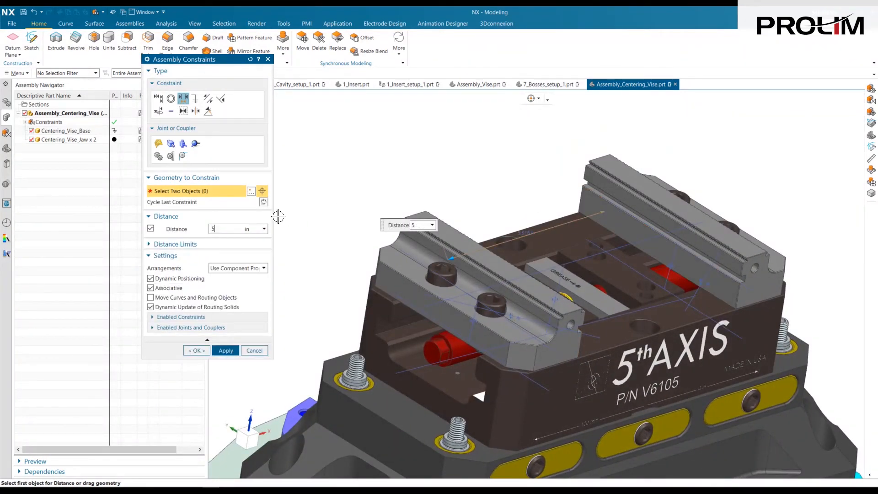
key(Tab)
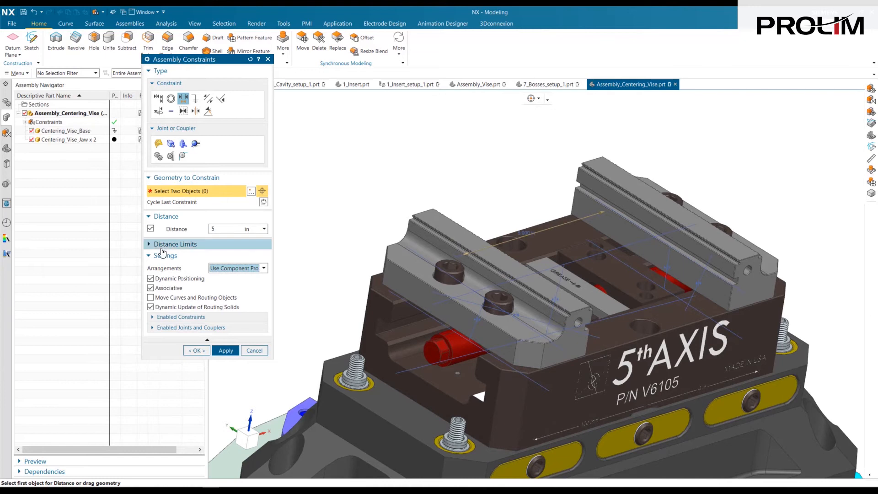
click(165, 244)
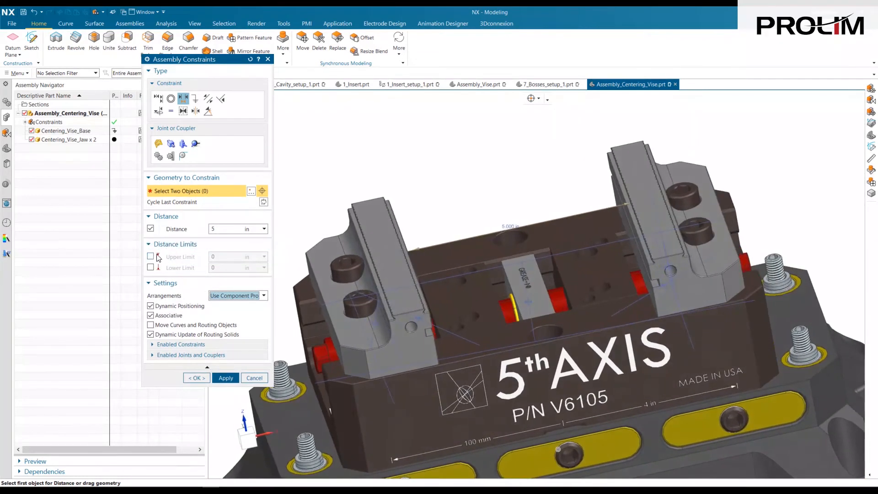
click(151, 256)
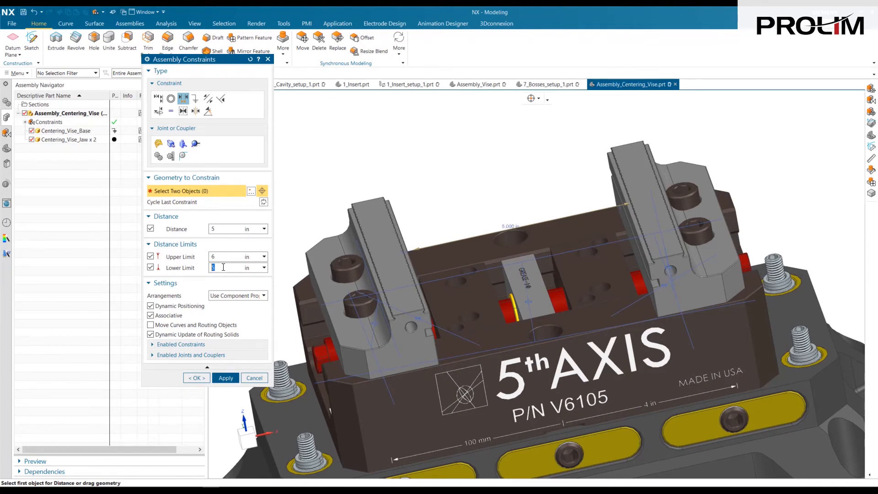
Step: Test the jaw opening by setting the distance to 6 in and returning it to 5 in
click(228, 229)
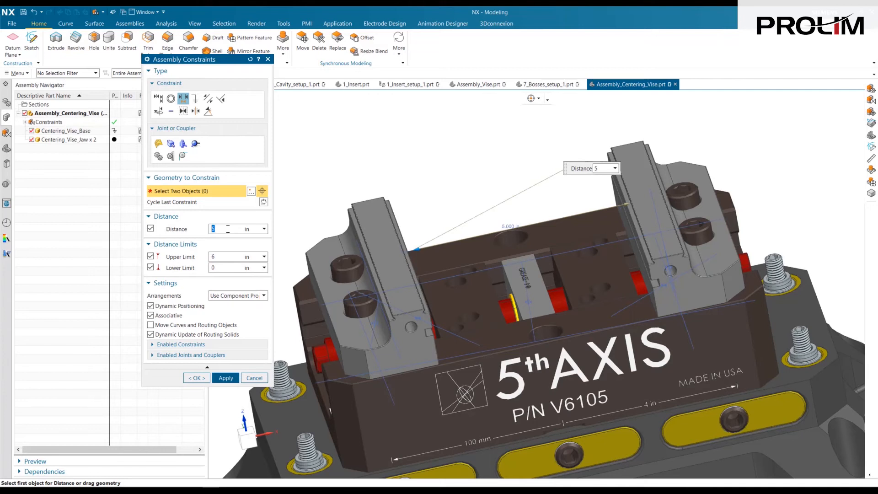
text(6)
key(Return)
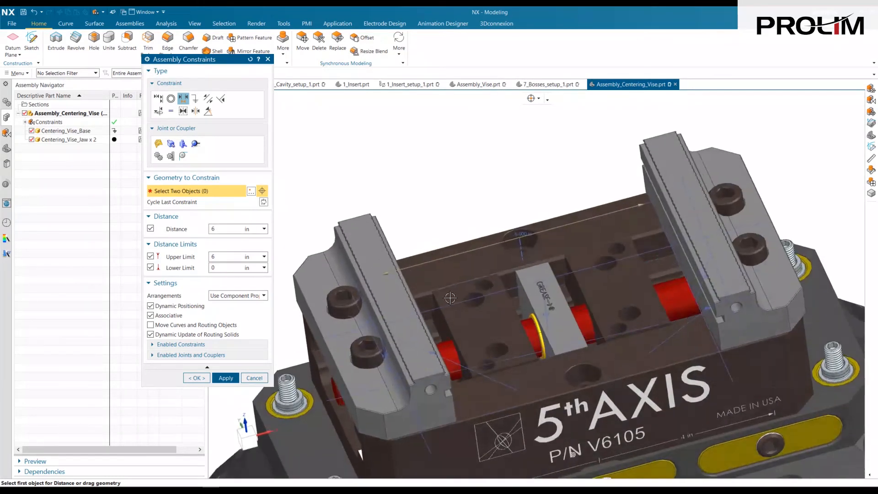
click(233, 227)
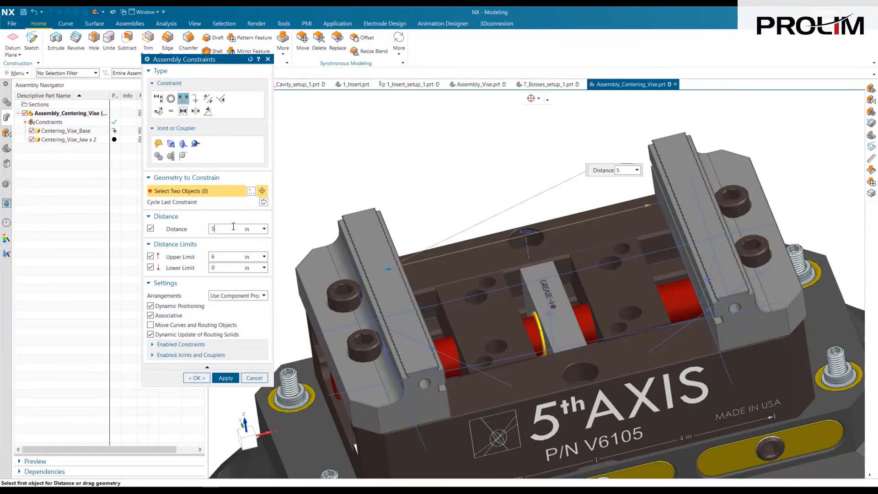
key(Return)
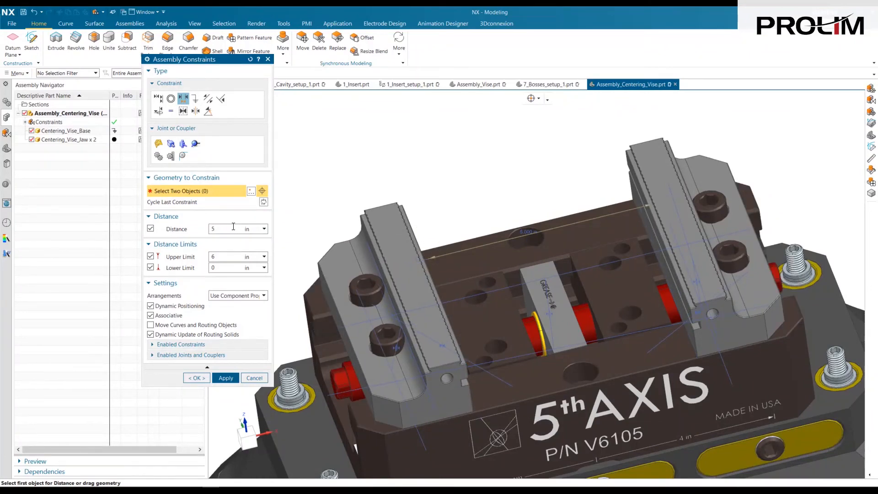
Step: Release the fixed distance value while keeping its limits, accept the constraints, and turn off their display in the graphics window
click(150, 229)
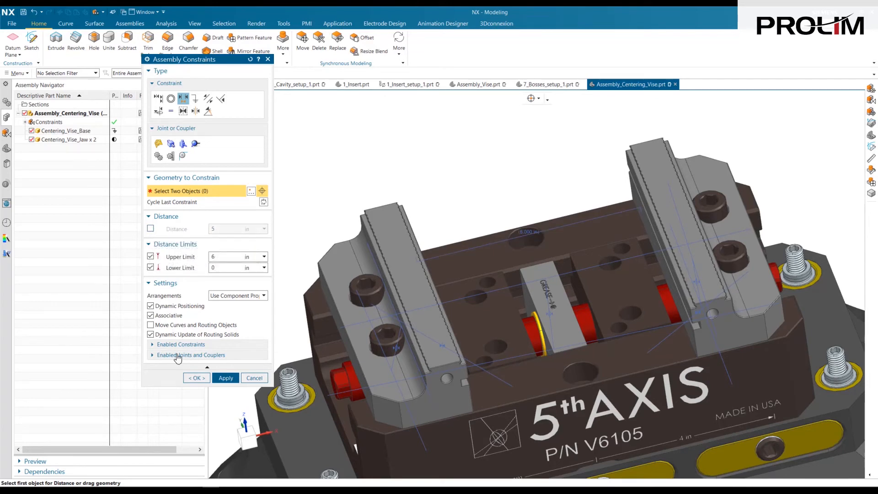
click(199, 376)
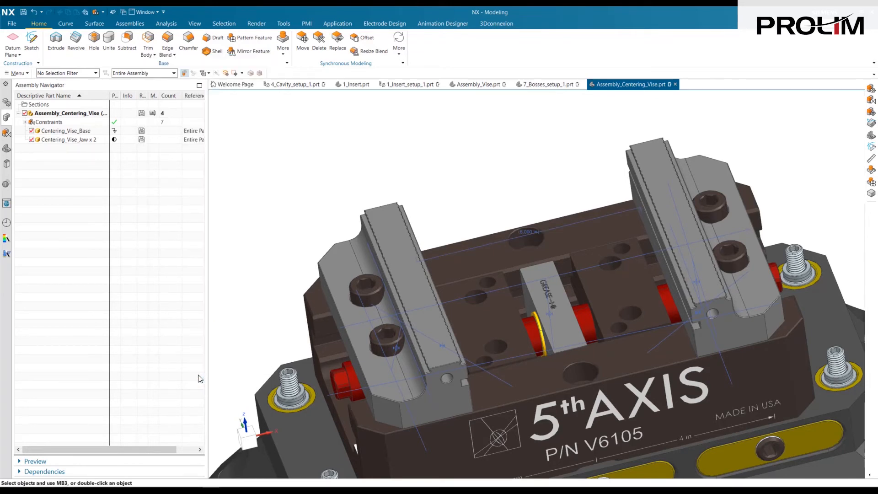
right_click(53, 123)
click(82, 128)
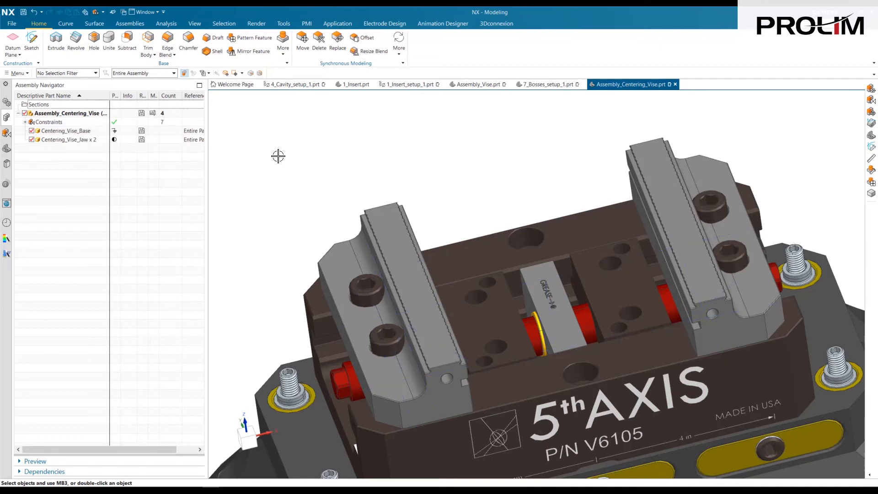
scroll(303, 169, down, 2)
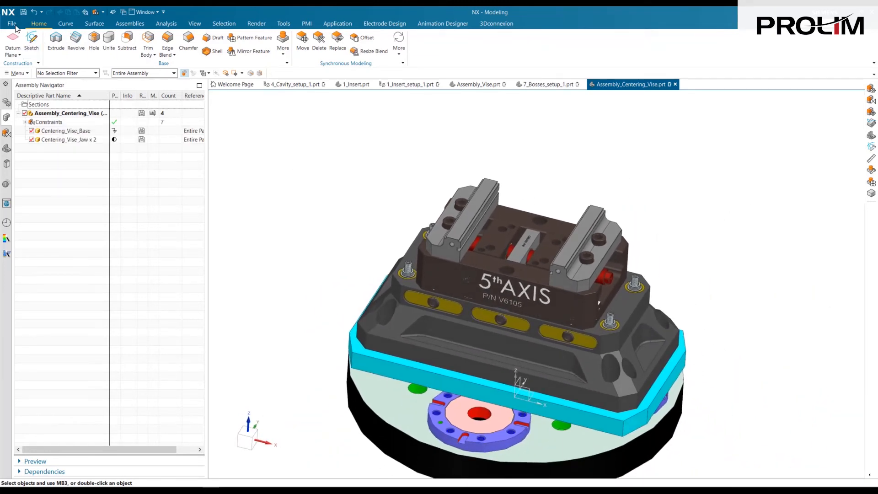
Step: Create an inch General Setup manufacturing file named 1_Insert_setup_2.prt that references the 1_Insert part
click(352, 86)
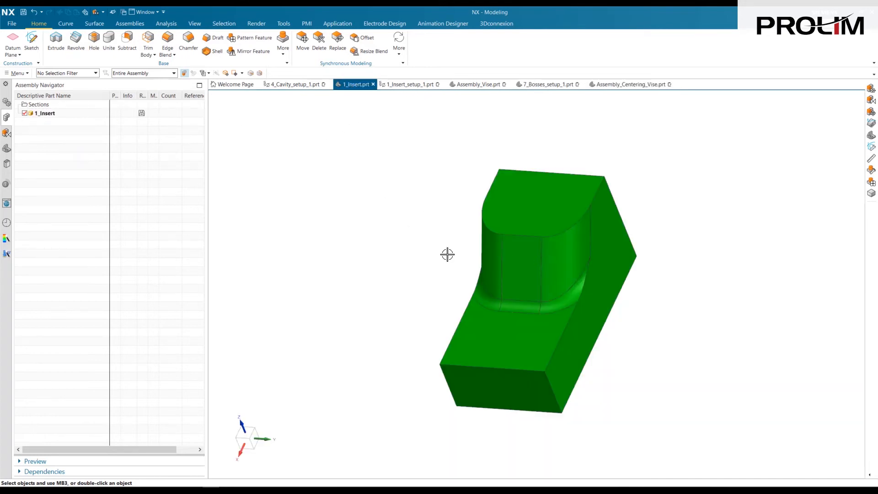
click(11, 24)
key(Escape)
click(33, 38)
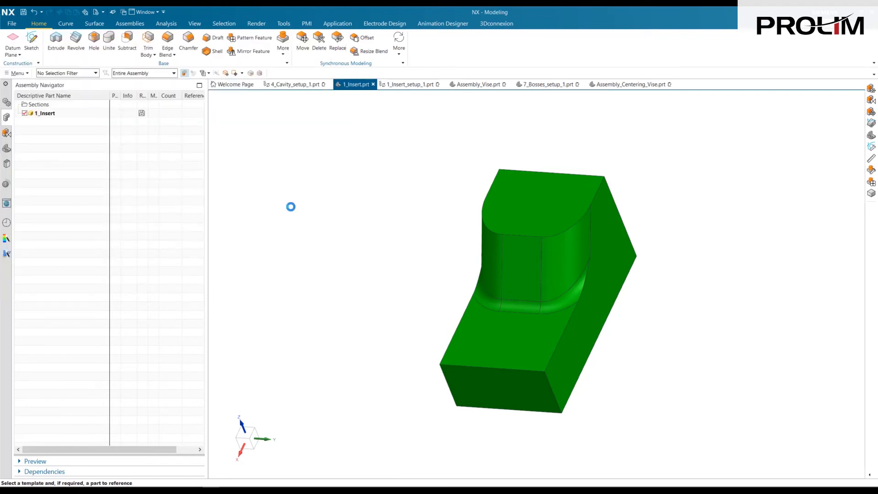
click(319, 118)
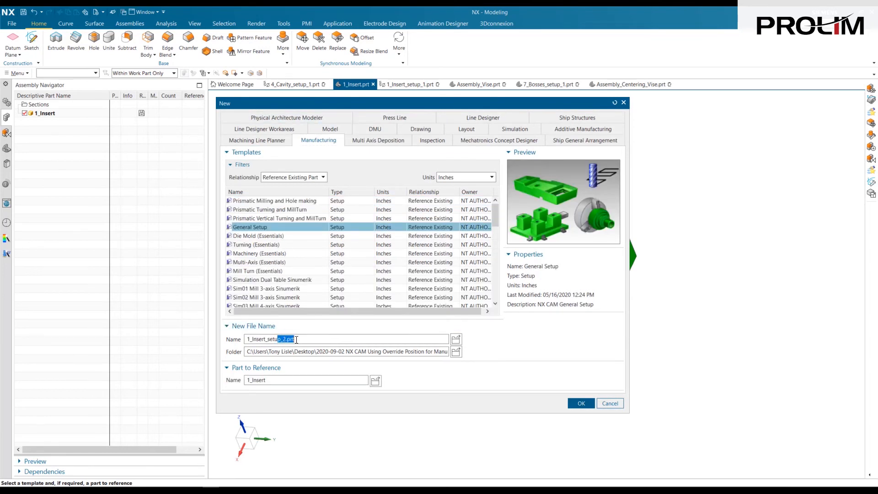
click(582, 404)
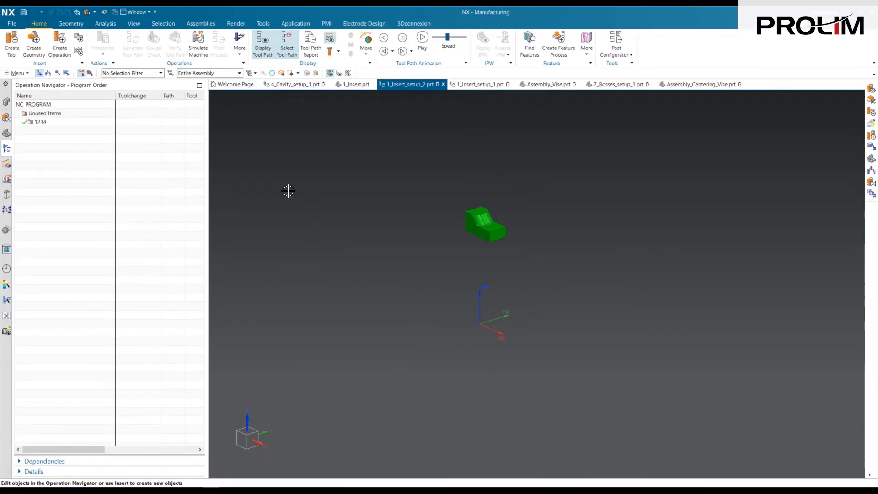
Step: Add Assembly_Centering_Vise.prt as a component of the new 1_Insert setup, using the Absolute anchor and Snap location
right_drag(279, 185, 225, 187)
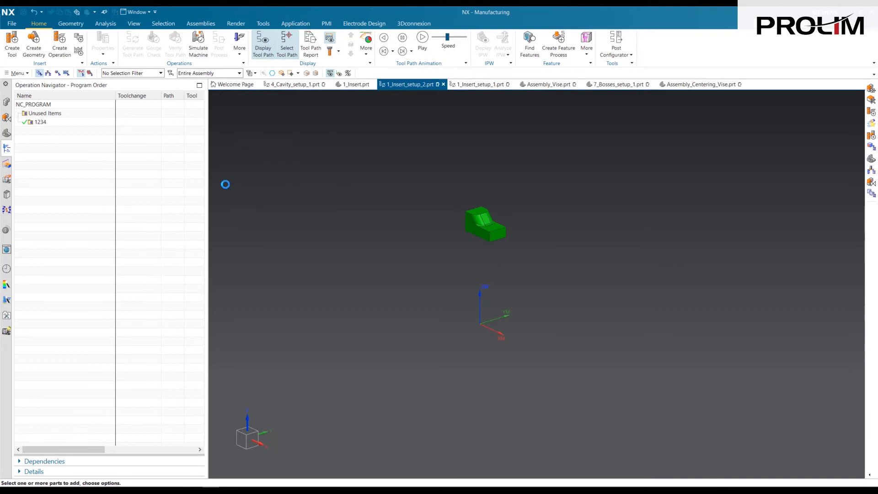
click(209, 192)
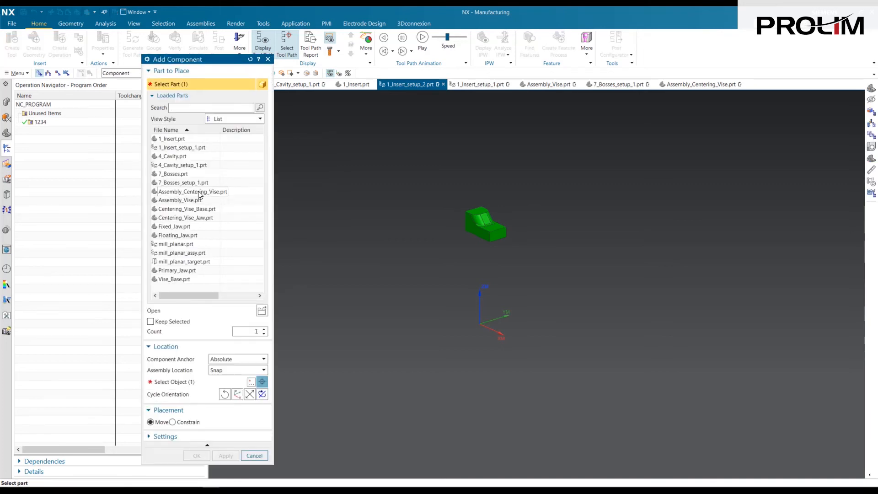
click(197, 477)
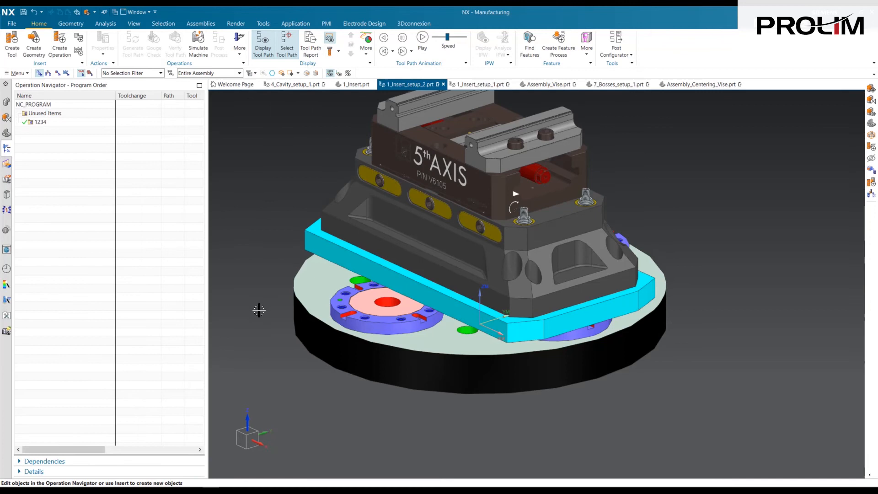
Step: Move the 1_Insert component straight up along Z to about 13.56 in so it sits clear above the vise
right_drag(257, 307, 252, 224)
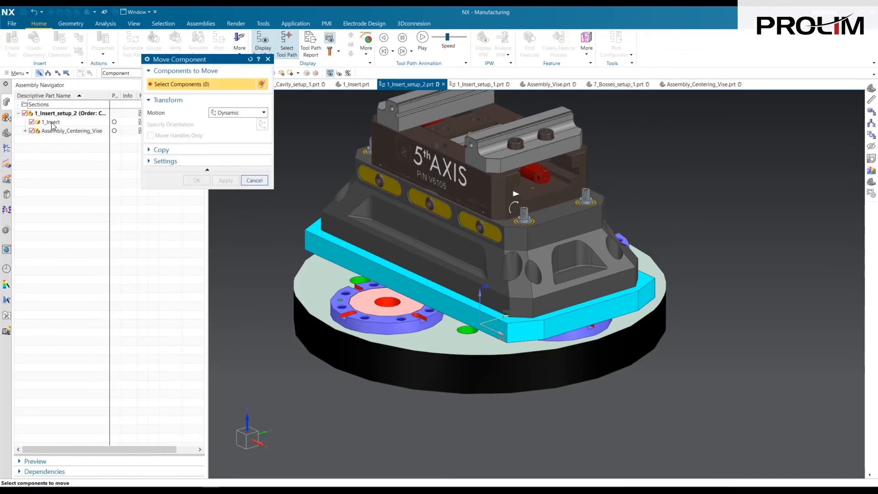
click(51, 122)
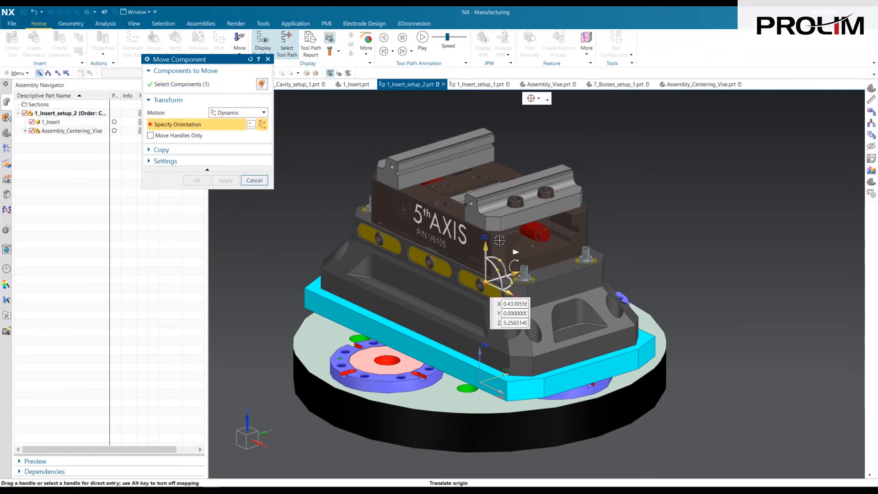
drag(500, 241, 500, 110)
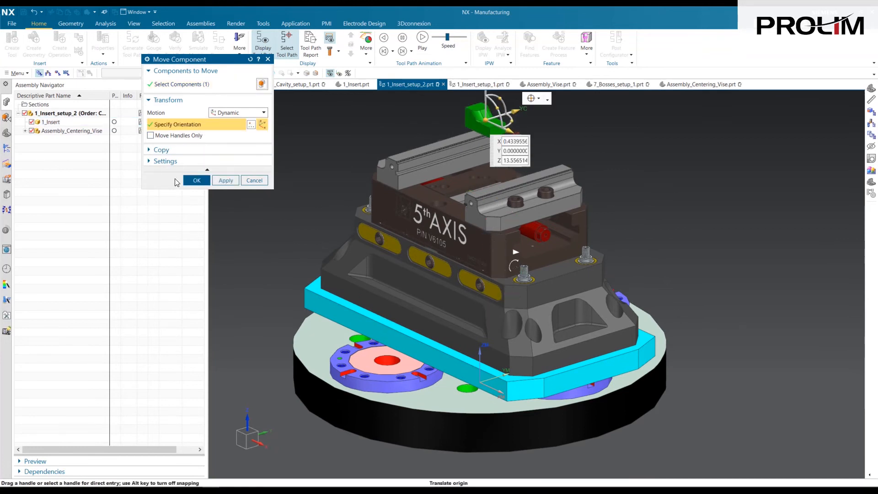
click(196, 180)
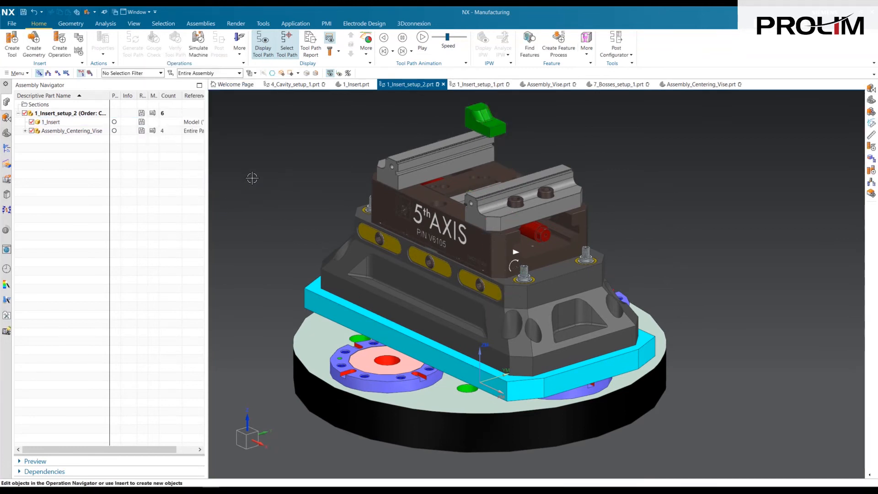
Step: Override the position of the Centering_Vise_Jaw component within 1_Insert_setup_2
middle_drag(252, 178, 344, 196)
right_click(403, 185)
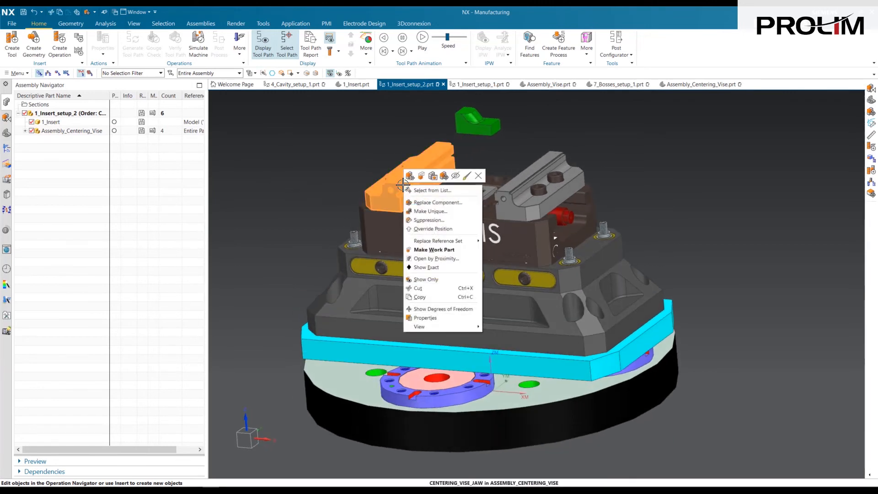
click(451, 228)
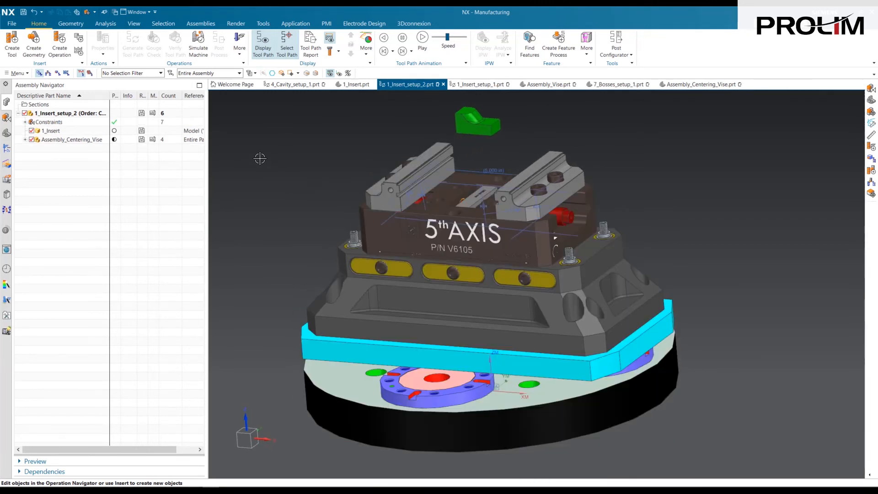
Step: Add and apply a Fix constraint on the centering vise base in 1_Insert_setup_2
right_drag(250, 158, 293, 152)
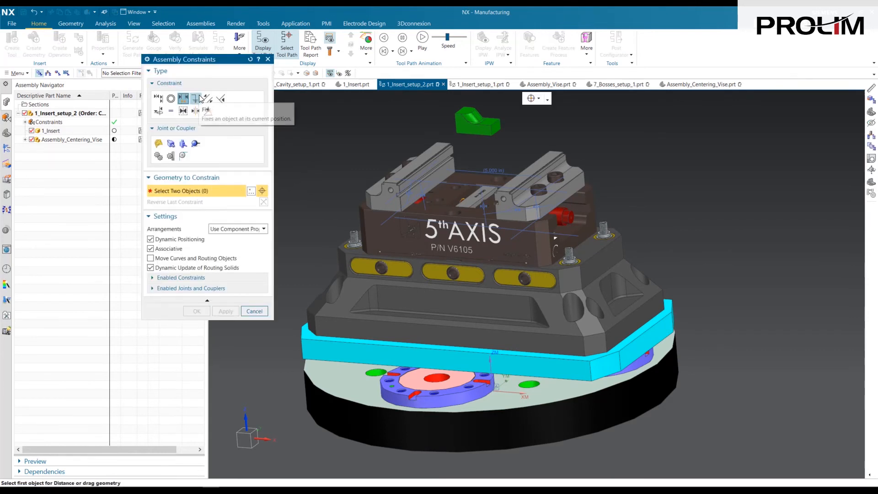
click(198, 98)
click(318, 262)
click(225, 311)
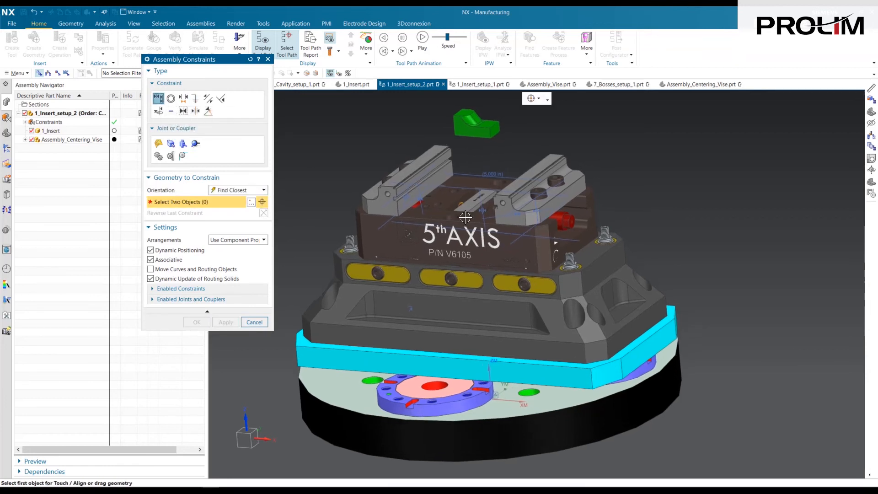
Step: Add Touch Align constraints seating 1_Insert's underside on the jaw's narrow ledge and aligning its front face with the jaw's end face
scroll(465, 217, up, 5)
click(466, 185)
middle_drag(466, 186, 480, 273)
scroll(343, 274, up, 3)
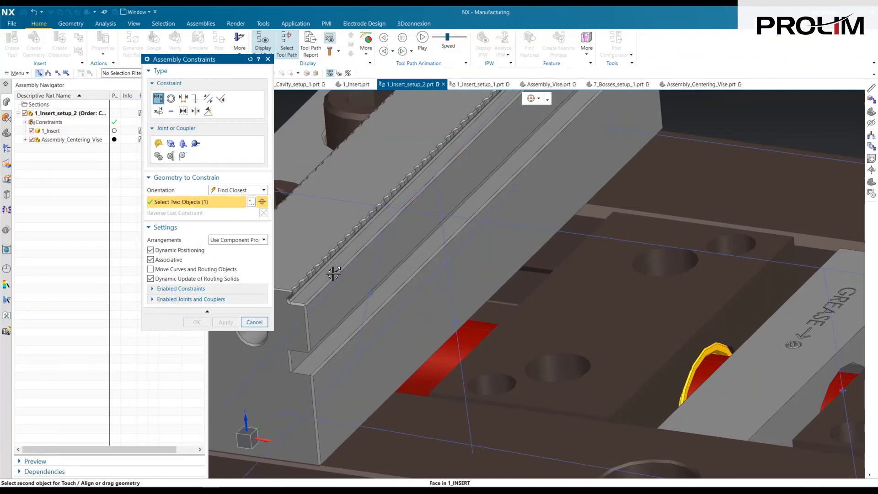
click(333, 273)
scroll(558, 379, down, 5)
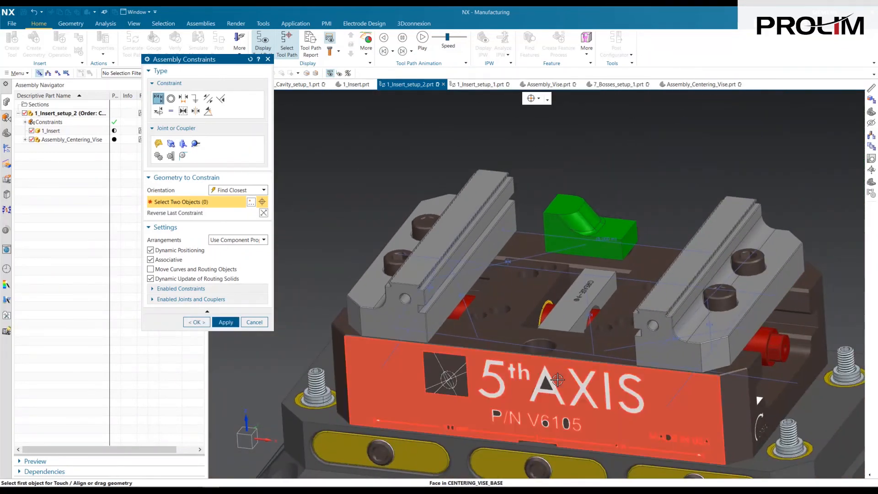
click(582, 240)
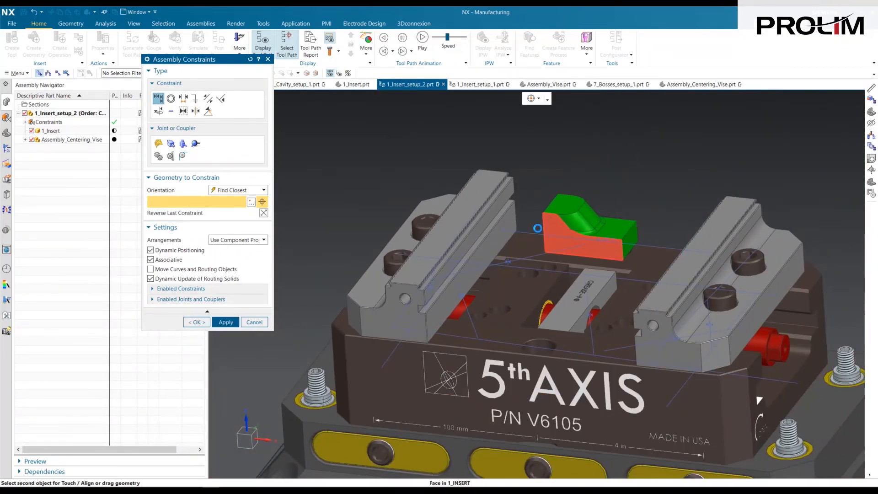
click(382, 325)
Step: Add a Touch Align constraint between 1_Insert's taller end face and the serrated gripping face of the adjacent jaw
scroll(549, 256, up, 3)
middle_drag(595, 256, 549, 284)
click(621, 243)
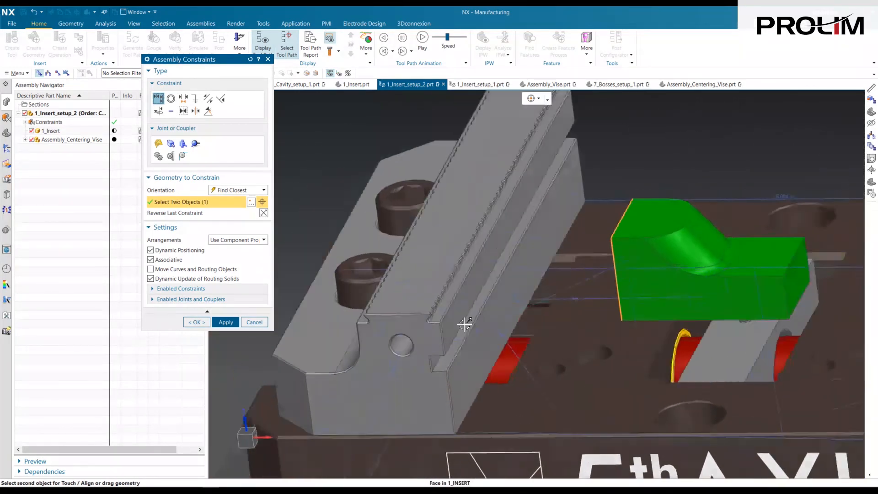
scroll(536, 294, up, 4)
scroll(535, 294, up, 3)
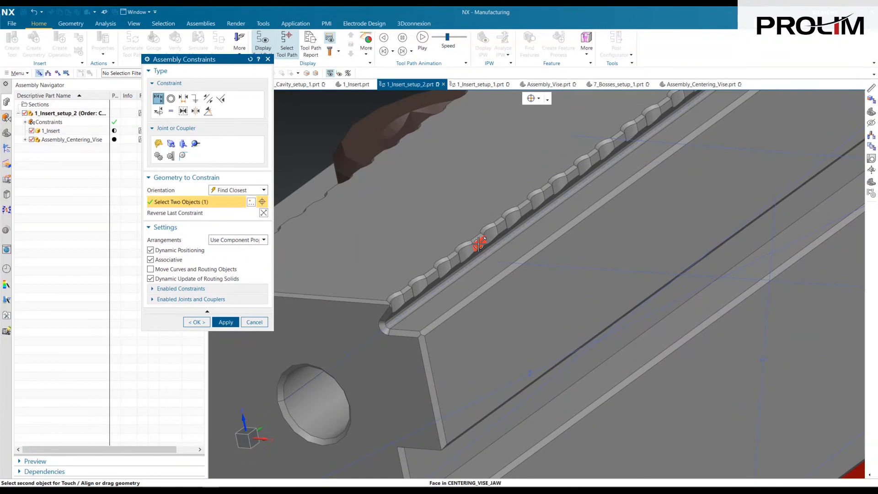
click(480, 243)
scroll(504, 298, down, 6)
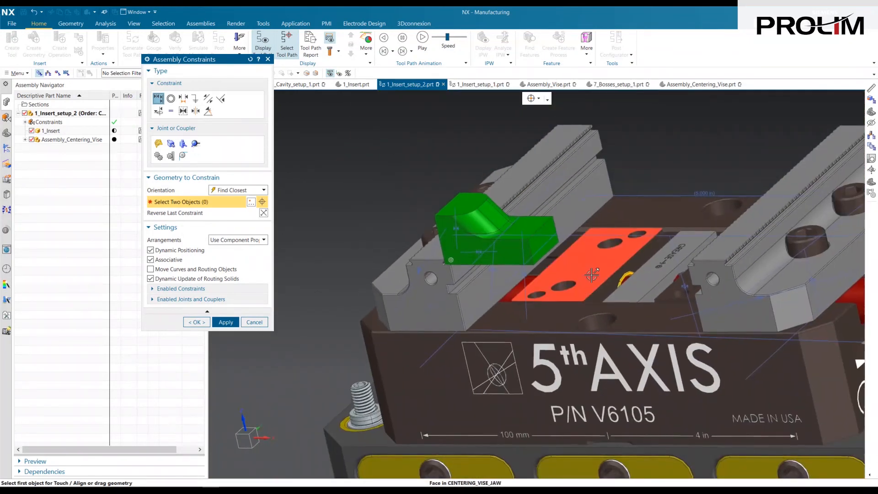
Step: Add a Touch Align constraint between 1_Insert's lower end face and the serrated gripping face of the opposite jaw
scroll(567, 216, up, 3)
click(568, 217)
middle_drag(568, 216, 693, 207)
scroll(693, 207, up, 4)
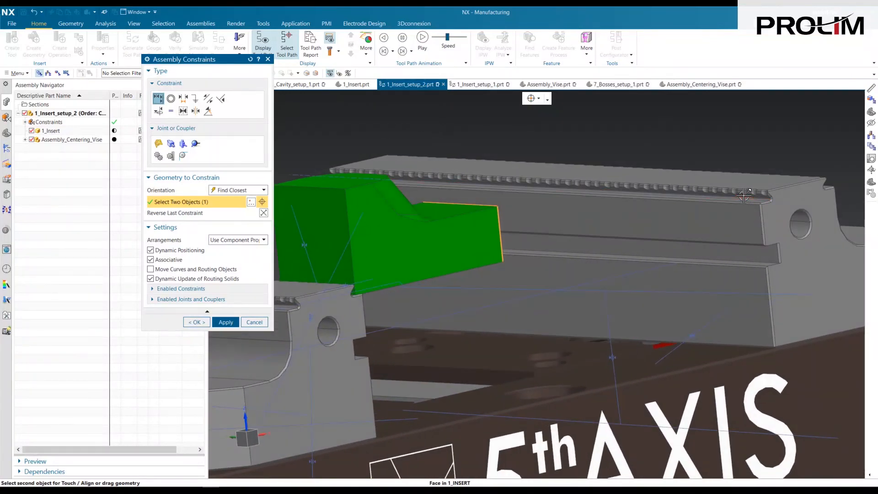
scroll(741, 192, up, 3)
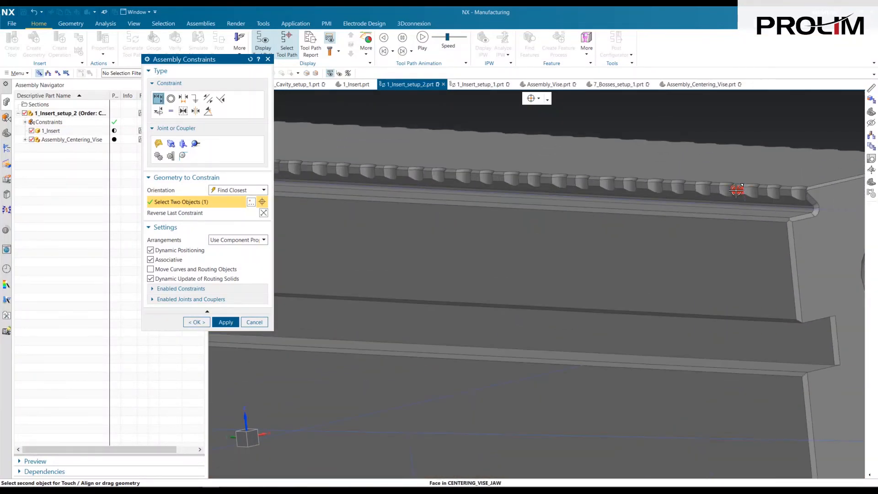
click(738, 190)
scroll(559, 261, down, 6)
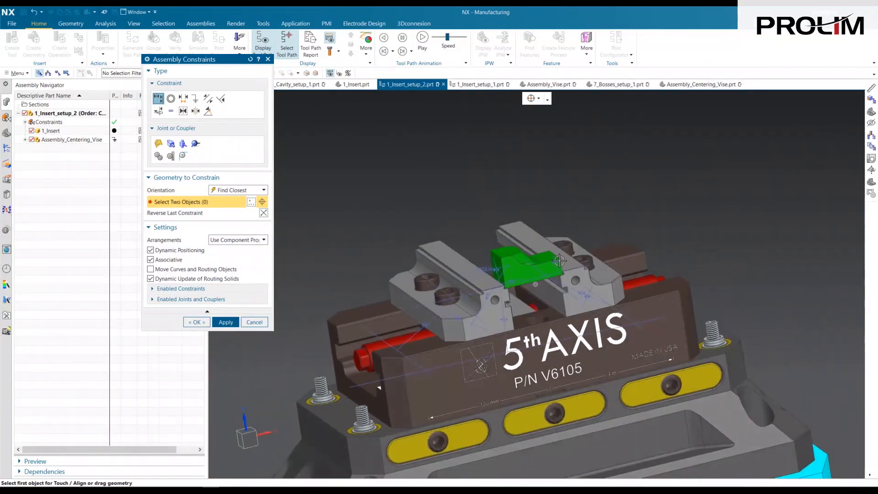
Step: Accept the assembly constraints and turn off their display in the graphics window
middle_drag(561, 263, 592, 341)
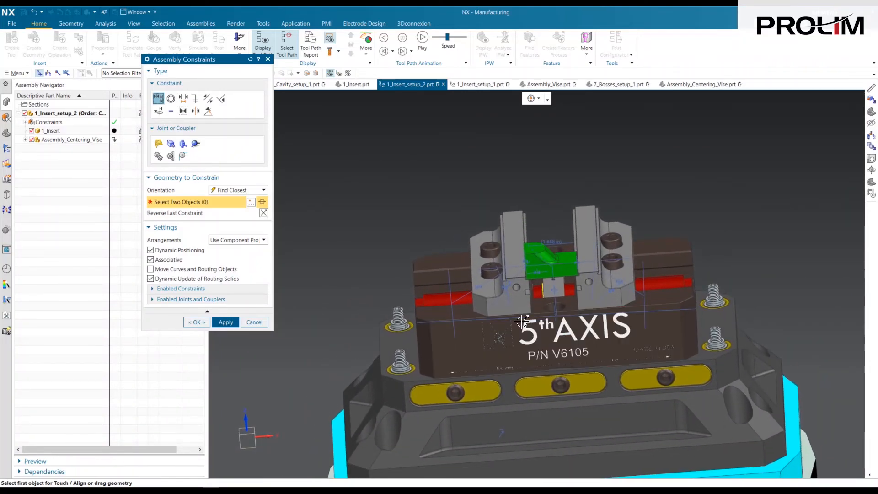
click(197, 322)
right_click(57, 125)
click(72, 128)
middle_drag(485, 155, 291, 162)
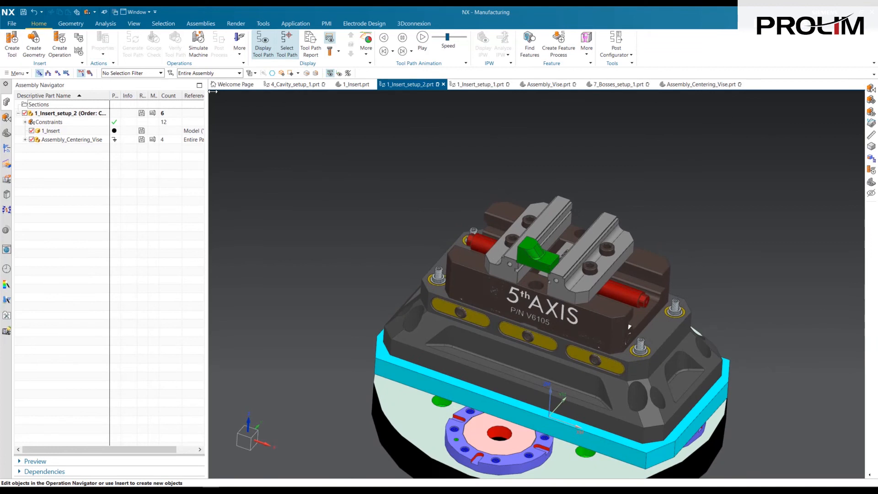
Step: Open 4_Cavity from 4_Cavity_setup_1 in its own window and create an inch General Setup named 4_Cavity_setup_2.prt referencing it
click(290, 86)
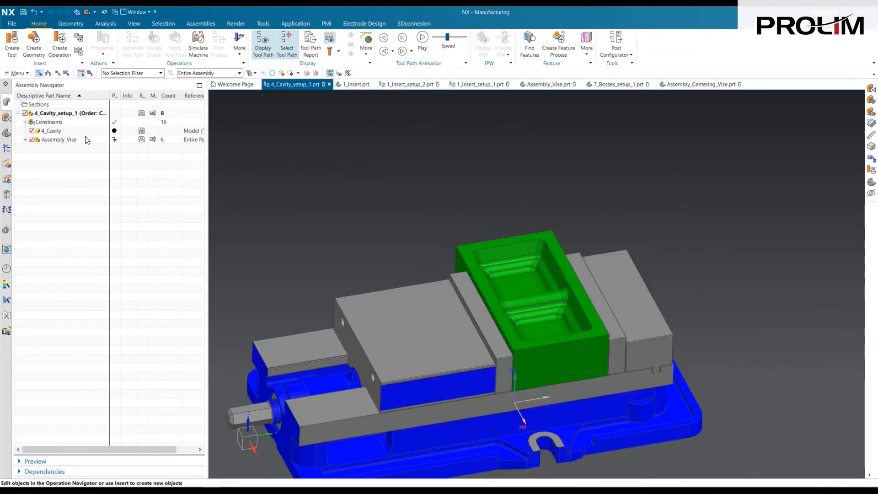
right_click(54, 132)
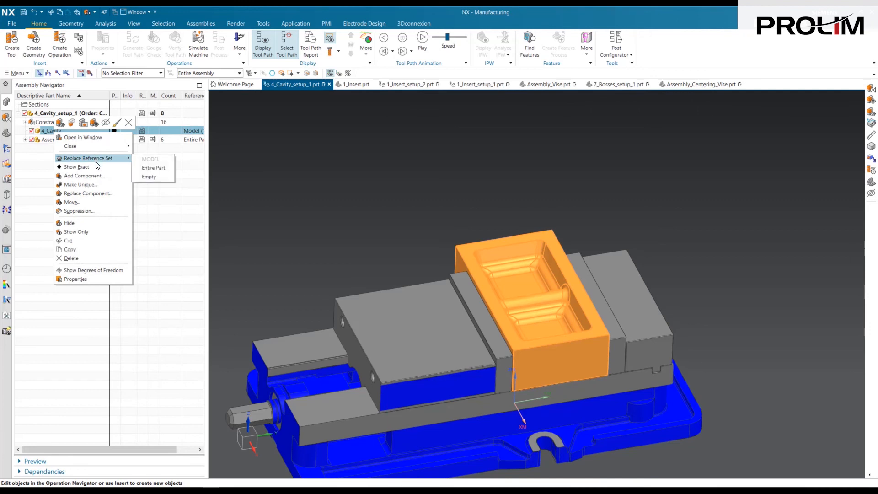
click(94, 138)
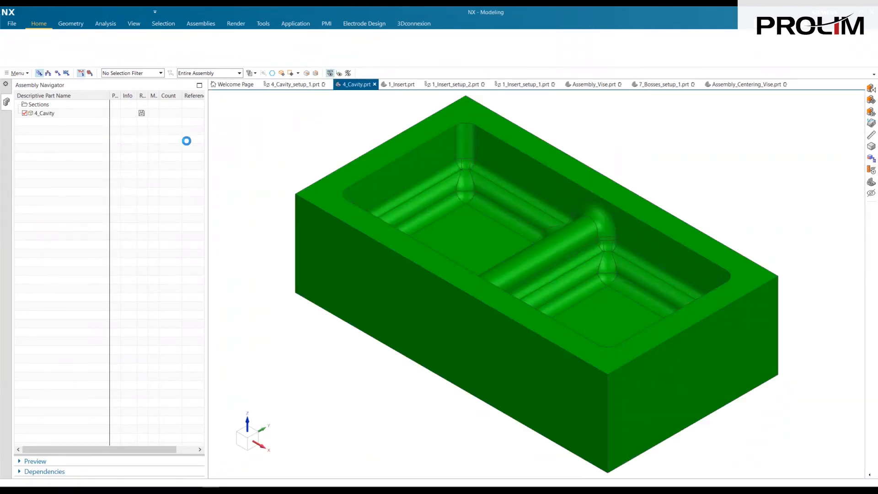
click(13, 24)
click(18, 35)
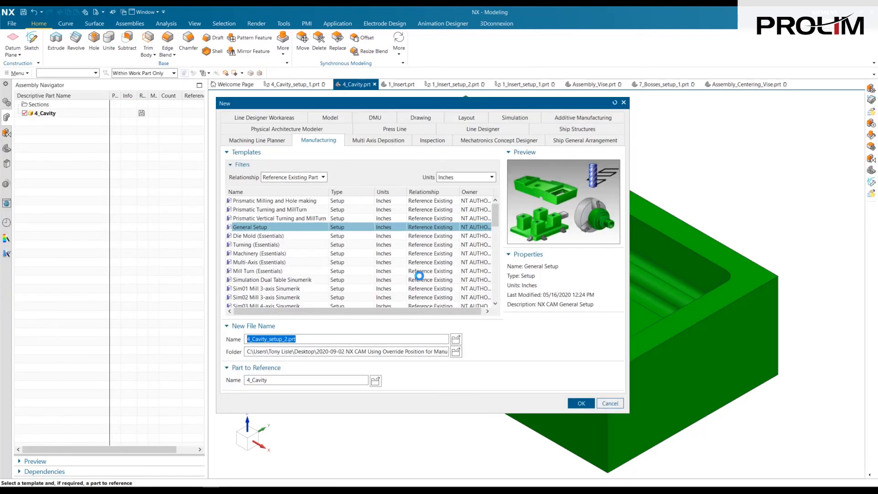
click(586, 403)
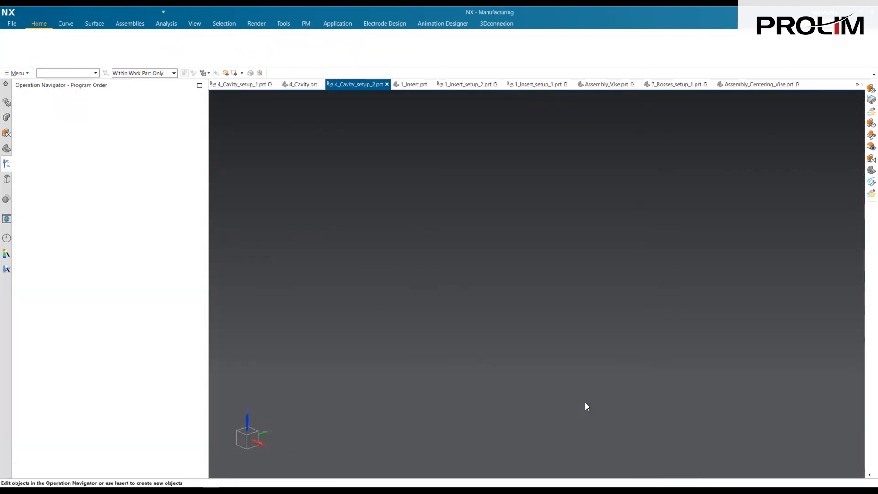
Step: Add the centering vise assembly as a component of 4_Cavity_setup_2, using the Absolute anchor and Snap location
scroll(583, 403, down, 3)
scroll(488, 353, down, 2)
ctrl+shift+drag(329, 166, 266, 166)
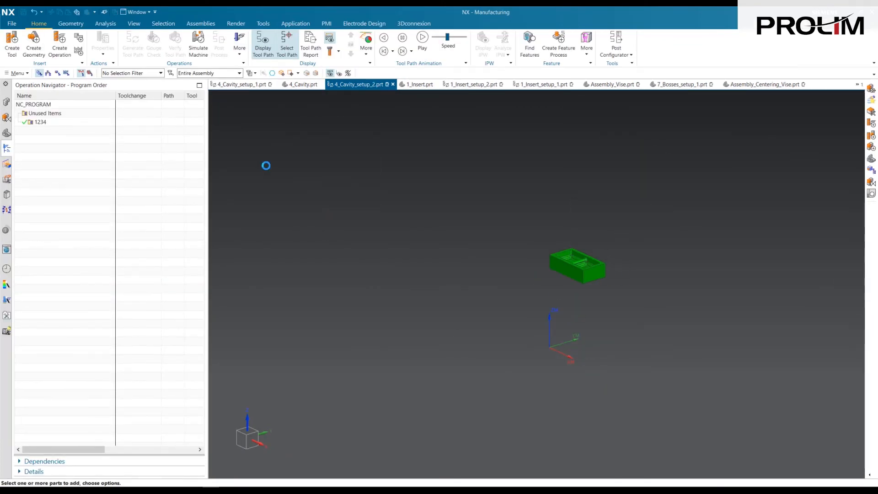
click(194, 201)
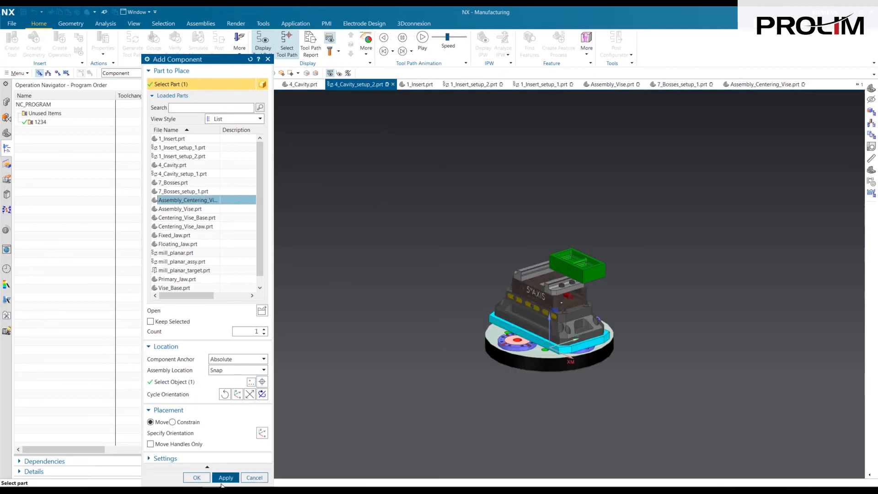
click(197, 477)
Step: Override the position of the centering vise jaw in 4_Cavity_setup_2
scroll(509, 256, up, 4)
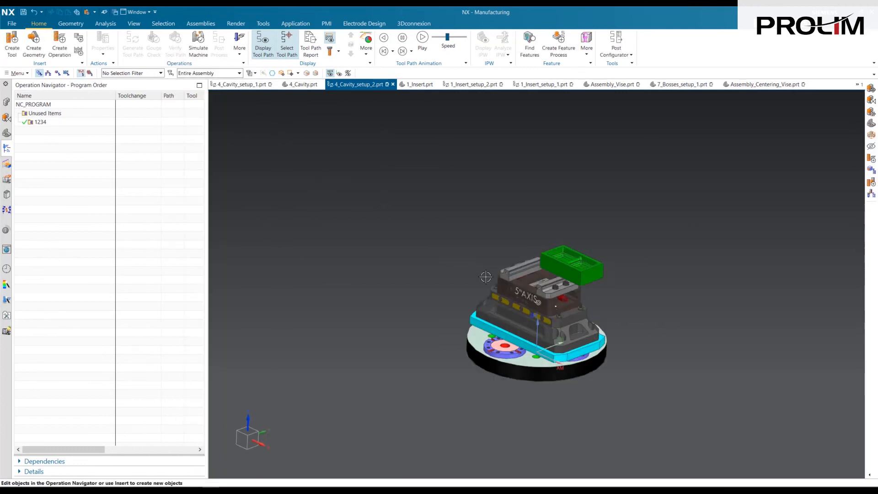
right_click(509, 256)
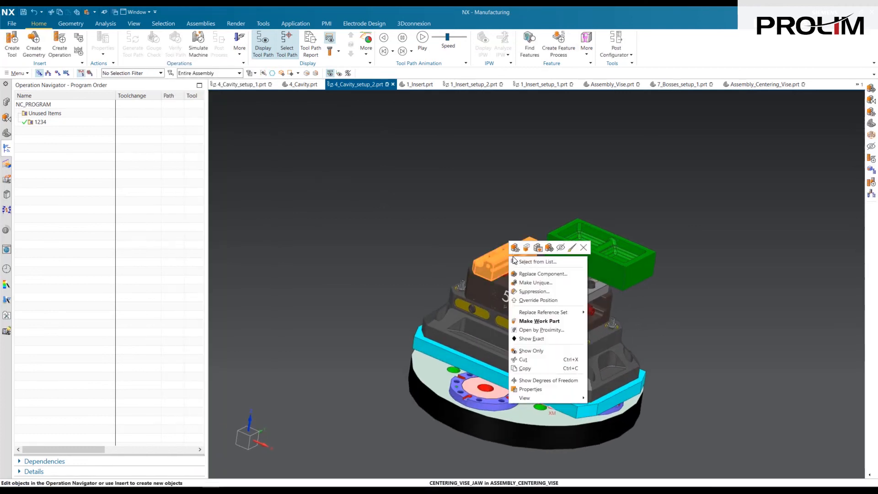
click(545, 300)
Step: Start the assembly constraints and add a Fix constraint to the round base under the centering vise
right_drag(343, 187, 446, 185)
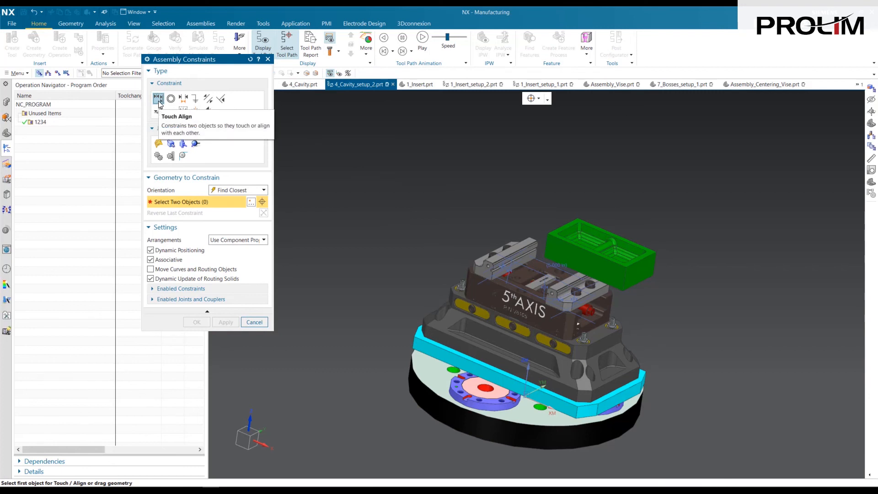
middle_drag(758, 388, 741, 309)
click(194, 99)
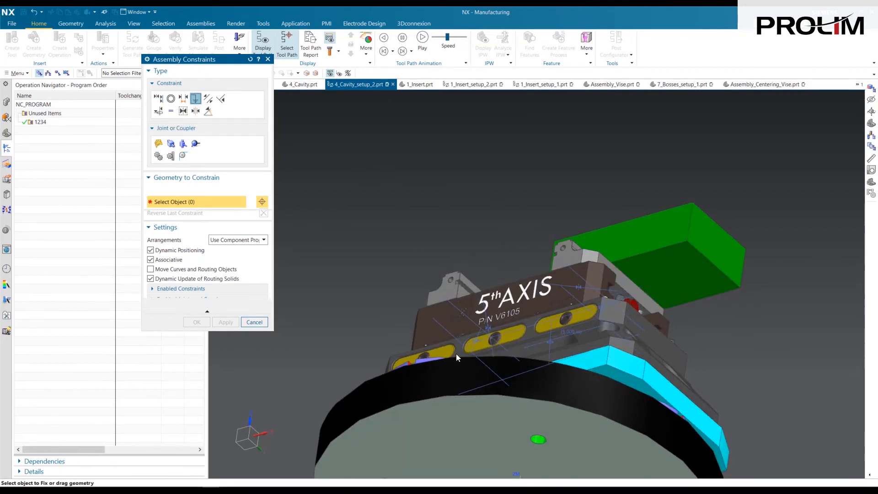
click(231, 314)
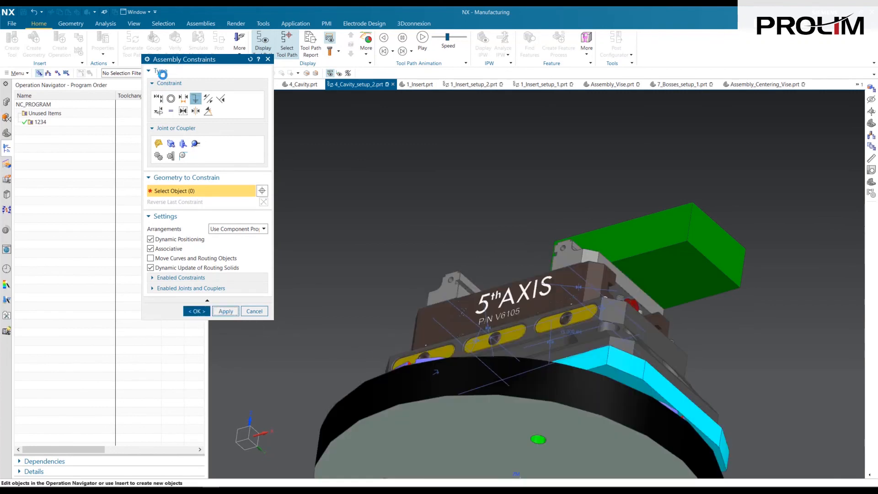
Step: Add a Touch Align constraint between one long side face of 4_Cavity and the serrated gripping face of a vise jaw
click(159, 97)
middle_drag(348, 137, 482, 187)
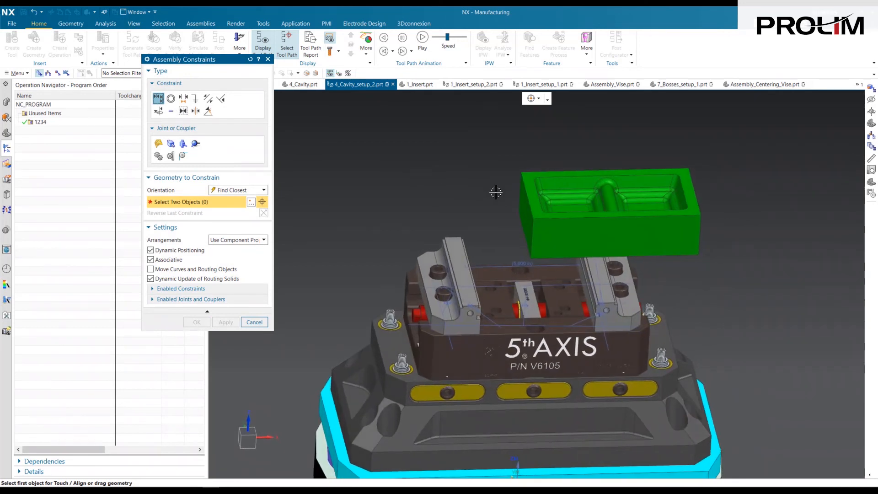
click(568, 228)
scroll(558, 229, up, 3)
scroll(503, 240, up, 5)
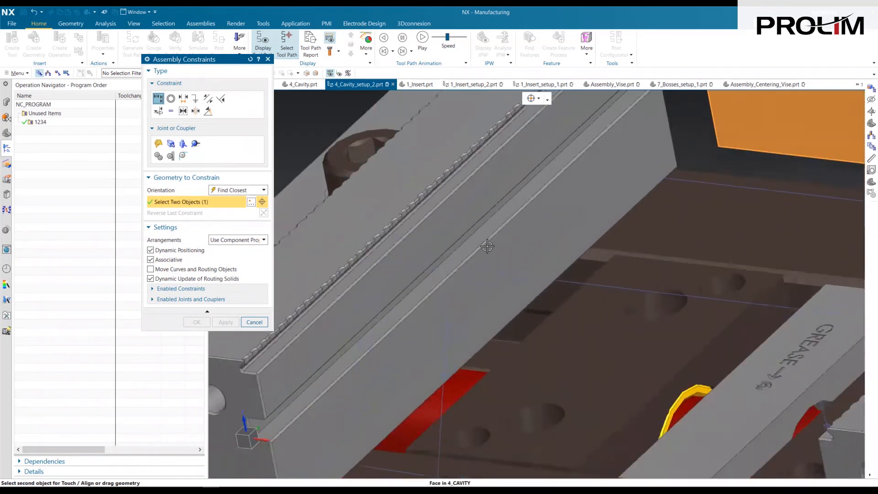
scroll(385, 241, up, 3)
click(383, 236)
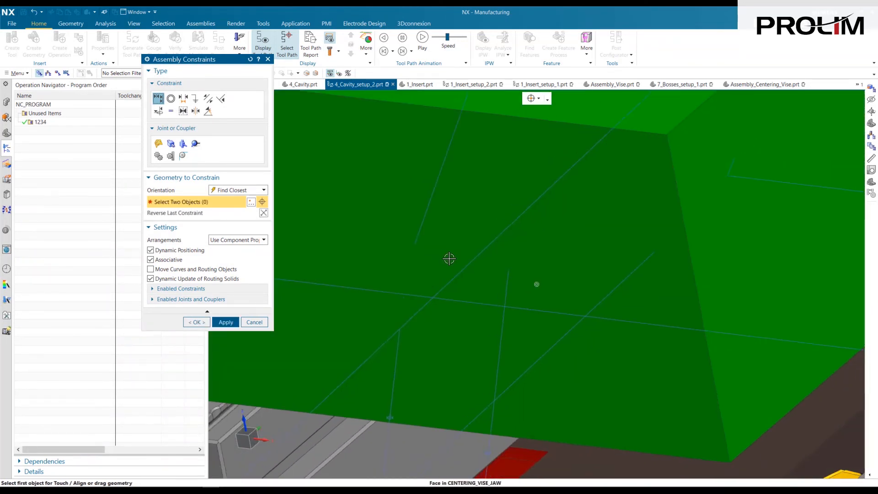
Step: Add a Touch Align constraint between 4_Cavity's opposite long side face and the serrated gripping face of the other jaw
scroll(457, 261, down, 8)
click(674, 242)
scroll(668, 247, up, 6)
scroll(581, 206, up, 4)
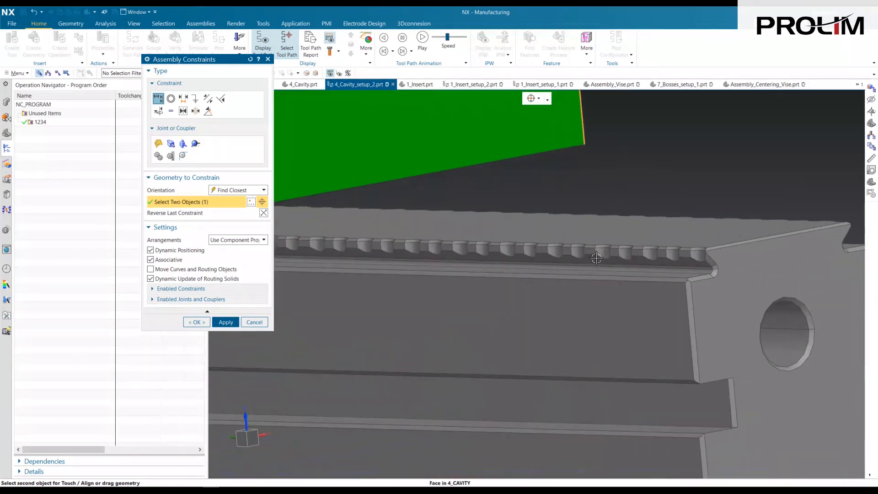
click(588, 251)
Step: Add a Touch Align constraint between 4_Cavity's bottom face and the seating ledge just below a jaw's serrations
scroll(671, 267, down, 3)
scroll(673, 266, down, 8)
middle_drag(721, 277, 664, 279)
scroll(571, 307, up, 1)
scroll(540, 293, up, 2)
click(514, 276)
scroll(556, 309, up, 5)
scroll(551, 292, up, 2)
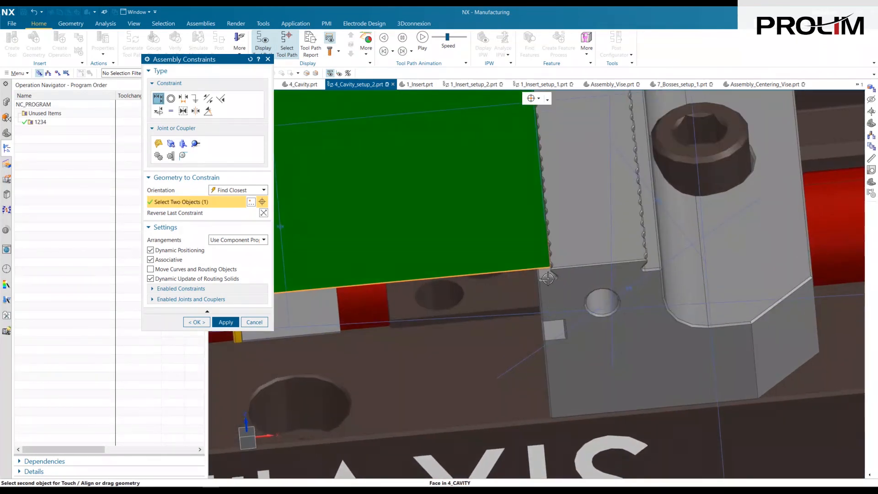
click(547, 275)
scroll(493, 287, down, 6)
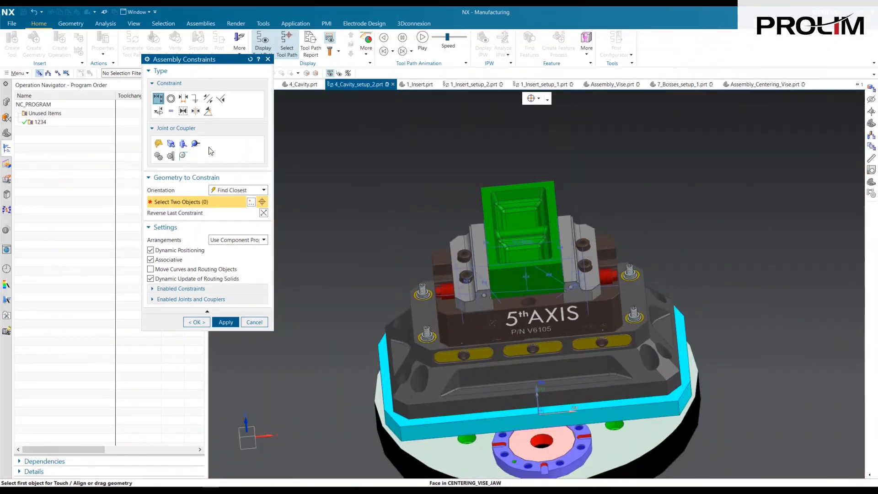
Step: Center 4_Cavity's two end faces between the two long side faces of the vise base with a 2 to 2 Center constraint and accept
click(195, 112)
middle_drag(531, 281, 503, 219)
click(502, 218)
click(503, 218)
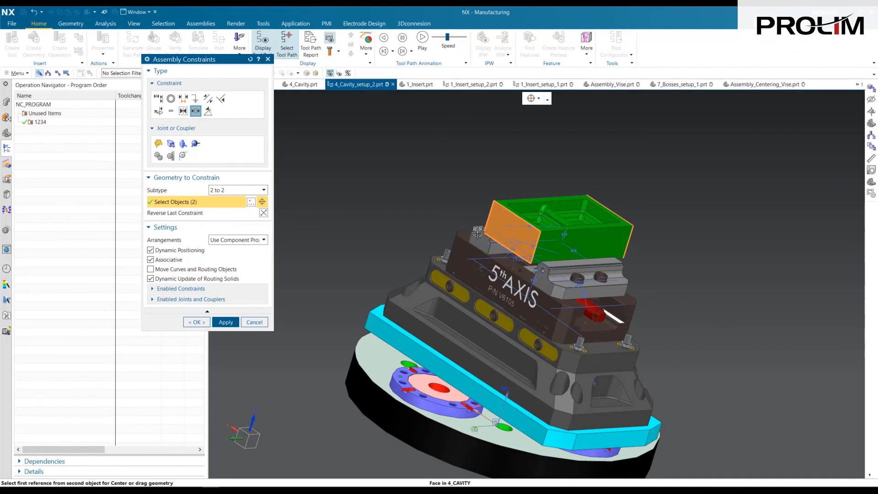
click(465, 254)
middle_drag(466, 256, 625, 290)
click(625, 290)
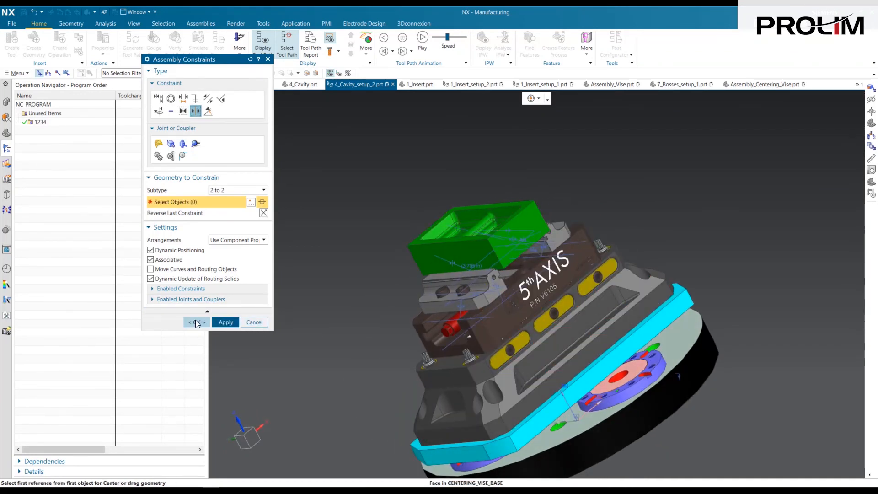
click(197, 322)
Step: Compare the jaw positions in 4_Cavity_setup_2 and 1_Insert_setup_2, and switch to the PowerPoint slide show
middle_drag(365, 239, 698, 106)
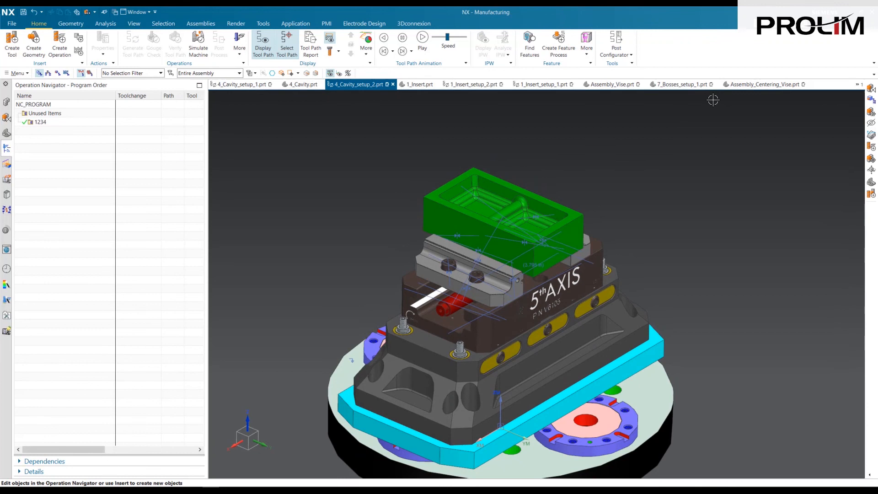
click(476, 85)
middle_drag(498, 110, 398, 113)
click(364, 88)
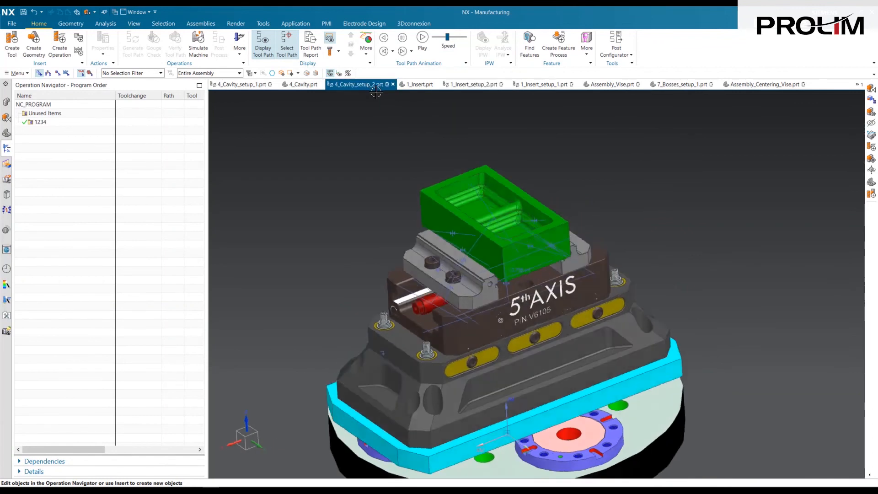
click(481, 86)
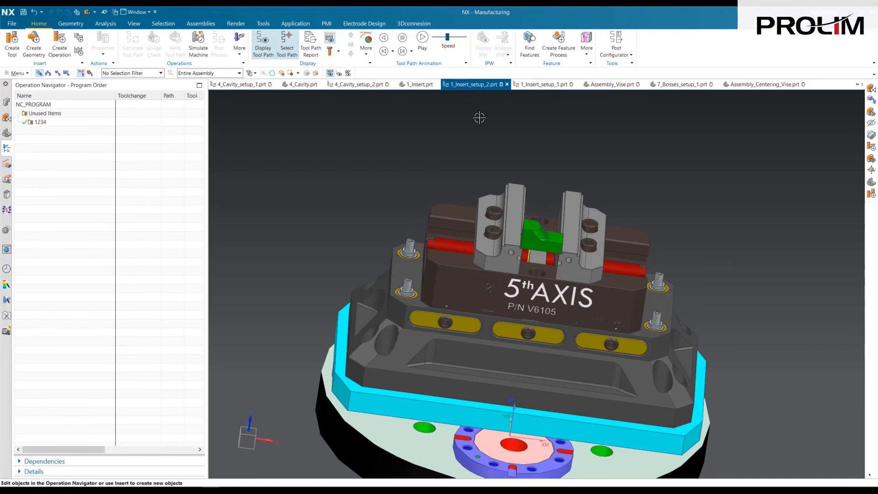
click(194, 490)
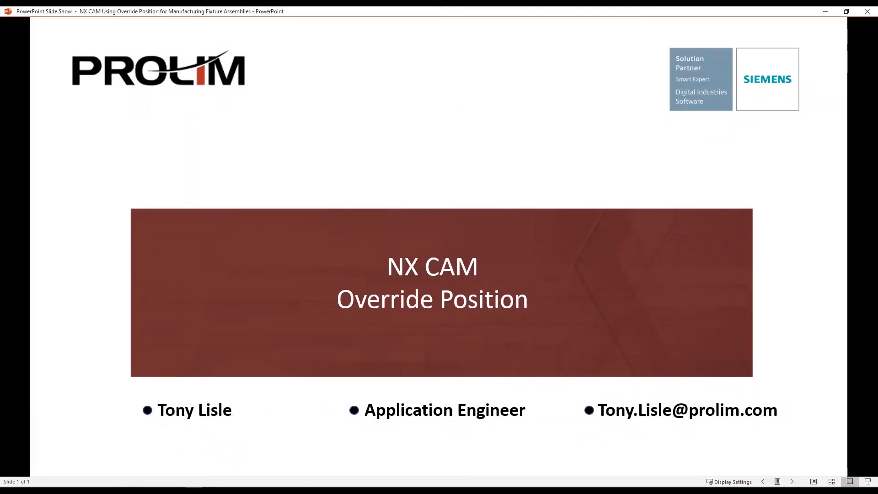